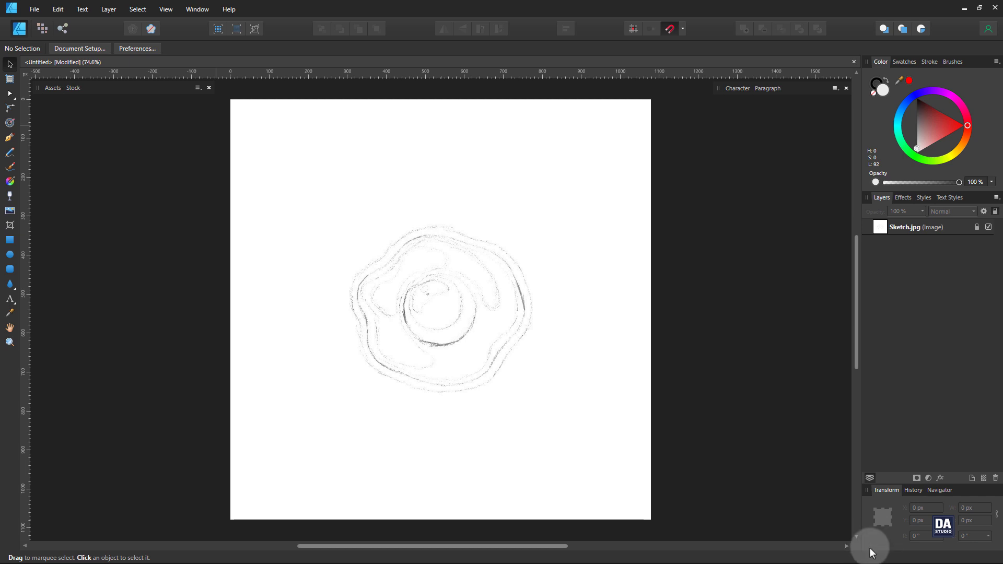
Step: Set the Pen tool to no fill and a 1 pt black stroke, zoomed into the egg sketch
{"action": "left_click", "coordinate": [10, 137]}
{"action": "left_click_drag", "start_coordinate": [423, 288], "coordinate": [595, 304]}
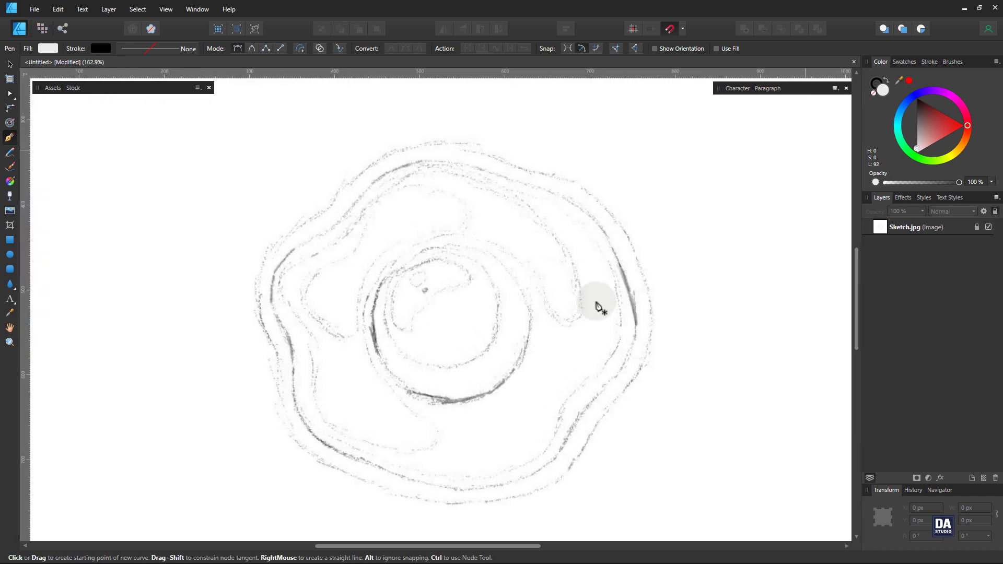
{"action": "left_click", "coordinate": [873, 92]}
{"action": "left_click", "coordinate": [931, 61]}
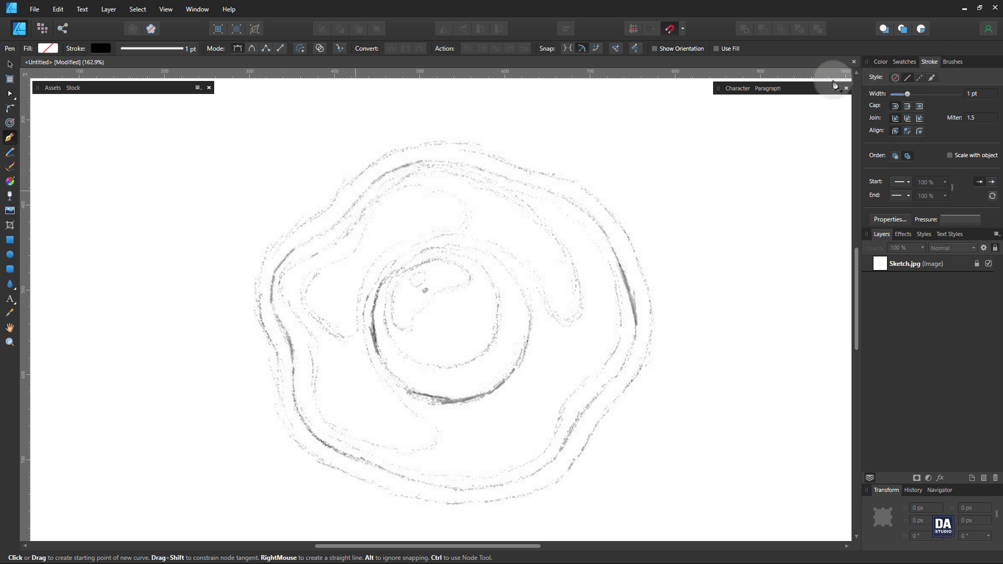
Step: Trace the egg white's top and right edges with curved Pen nodes
{"action": "left_click", "coordinate": [366, 170]}
{"action": "mouse_move", "coordinate": [502, 157]}
{"action": "left_mouse_down"}
{"action": "mouse_move", "coordinate": [580, 190]}
{"action": "mouse_move", "coordinate": [641, 265]}
{"action": "mouse_move", "coordinate": [638, 253]}
{"action": "left_mouse_up"}
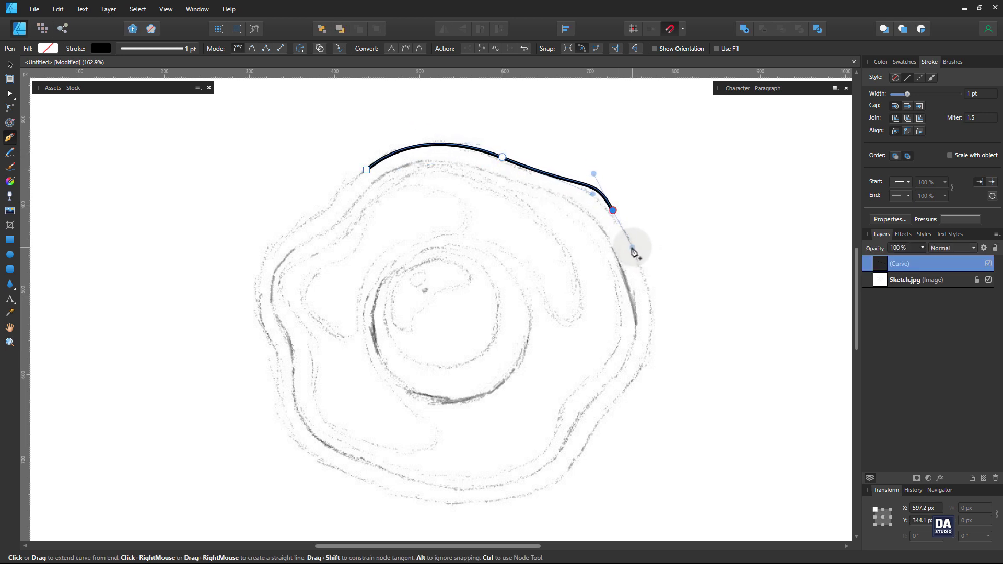
{"action": "left_click_drag", "start_coordinate": [627, 387], "coordinate": [573, 447]}
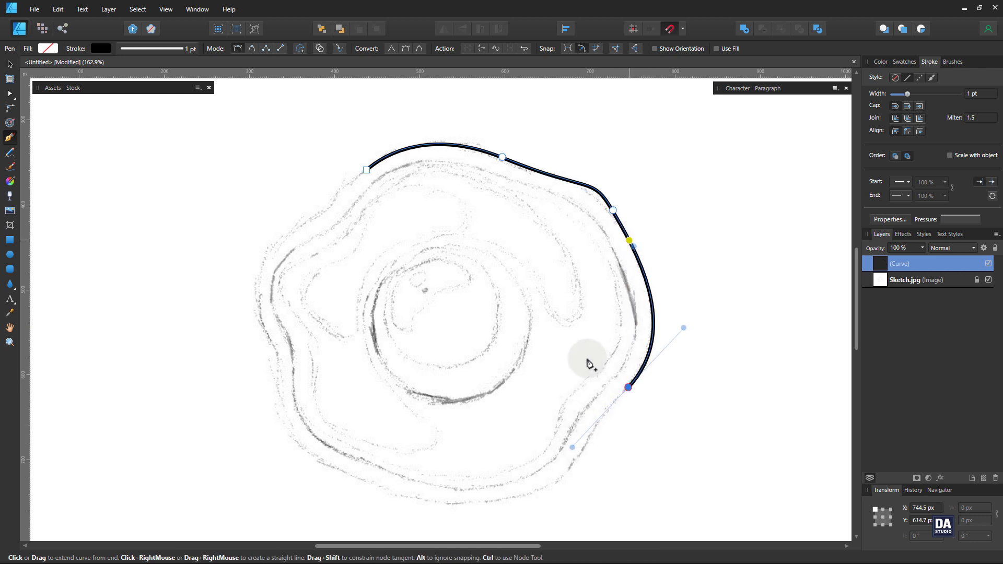
{"action": "left_click_drag", "start_coordinate": [613, 211], "coordinate": [622, 220]}
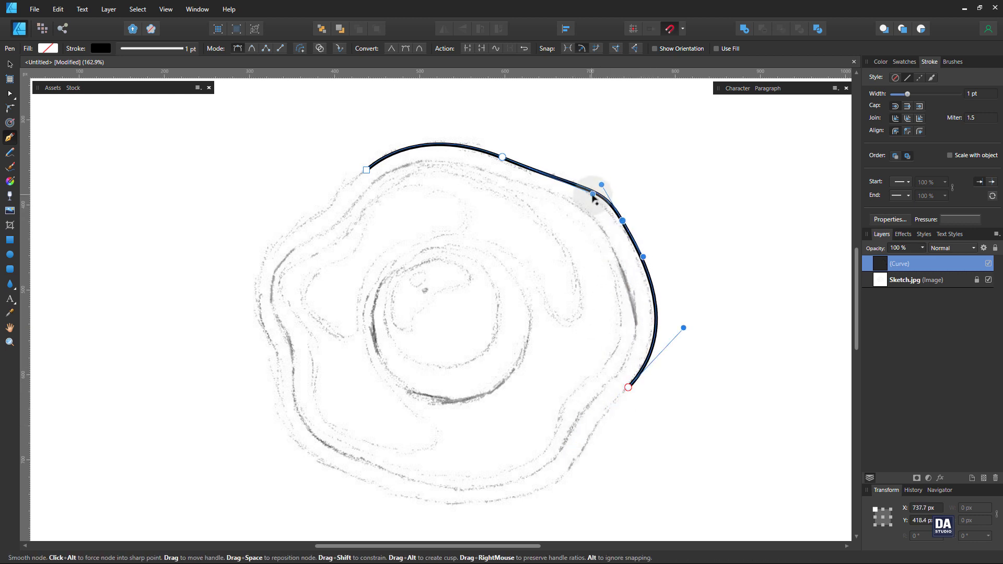
{"action": "left_click_drag", "start_coordinate": [562, 179], "coordinate": [566, 181]}
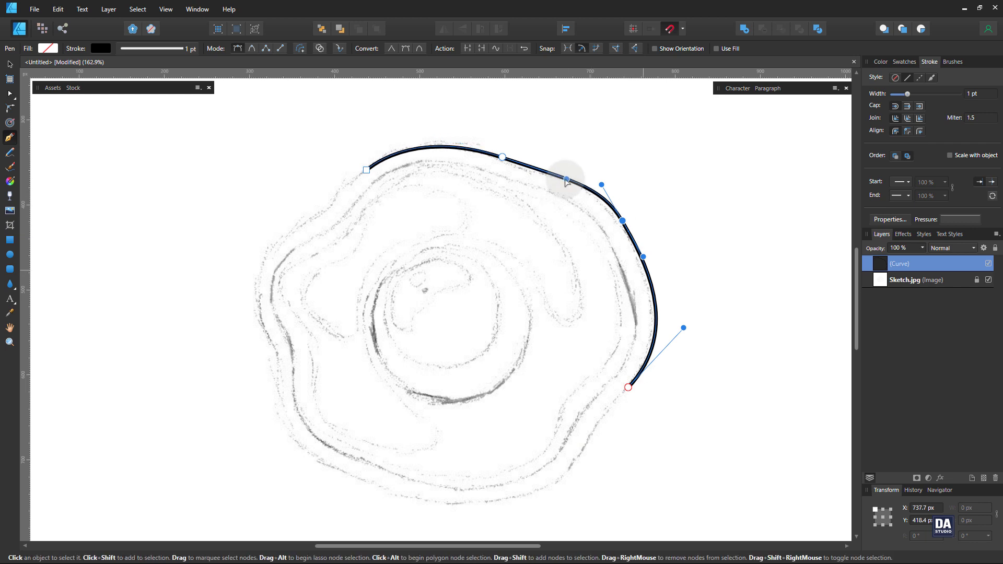
{"action": "left_click", "coordinate": [628, 387]}
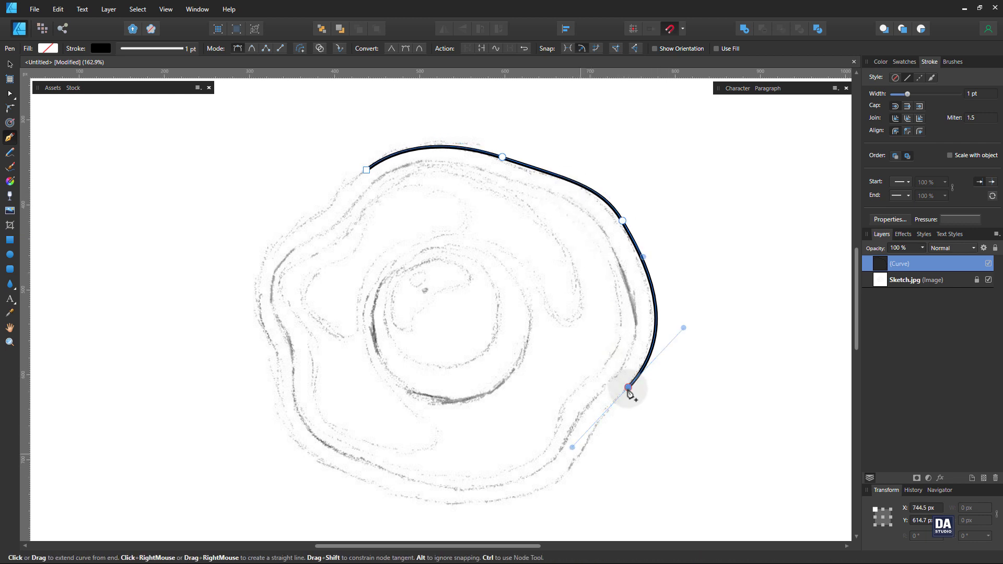
Step: Continue the outline along the bottom and up the left side back toward the top
{"action": "left_click_drag", "start_coordinate": [515, 497], "coordinate": [440, 511]}
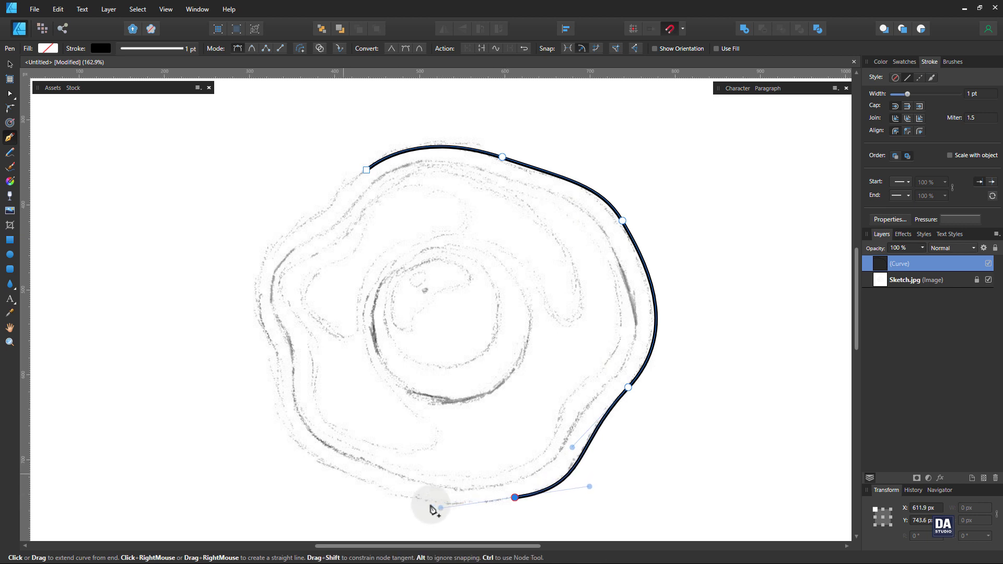
{"action": "left_click_drag", "start_coordinate": [370, 485], "coordinate": [316, 463]}
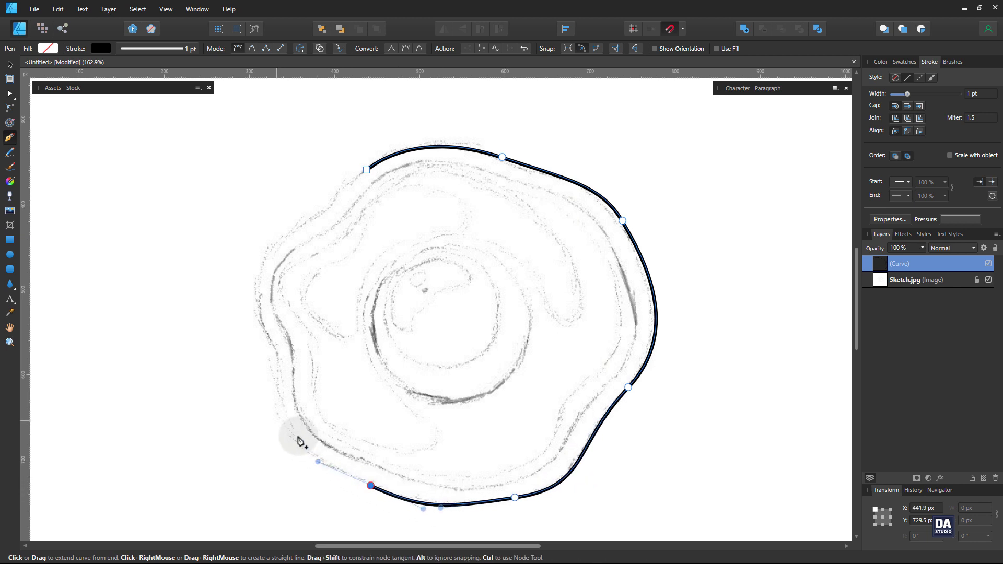
{"action": "left_click_drag", "start_coordinate": [279, 410], "coordinate": [280, 375]}
{"action": "left_click_drag", "start_coordinate": [259, 318], "coordinate": [251, 303]}
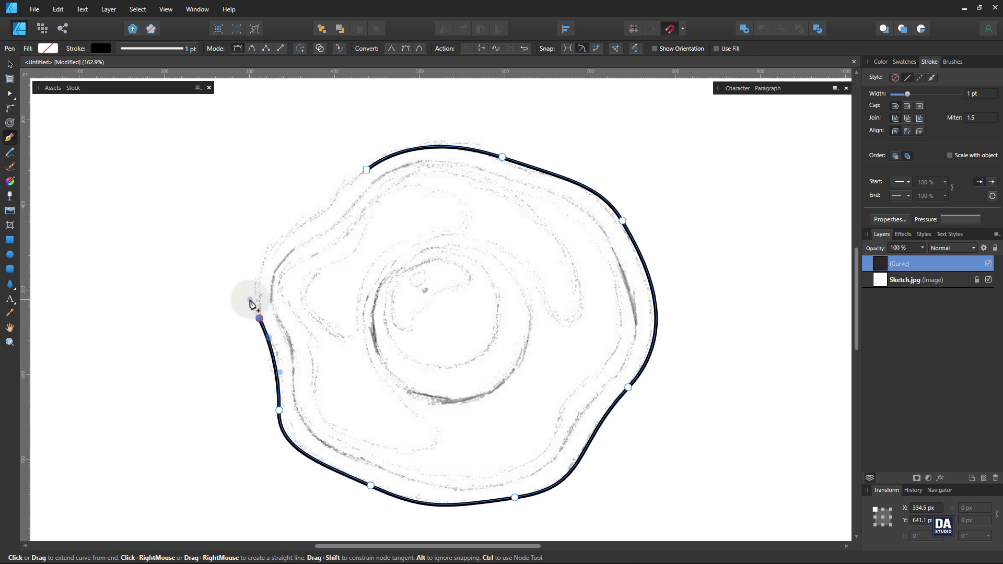
{"action": "mouse_move", "coordinate": [274, 239]}
{"action": "left_mouse_down"}
{"action": "mouse_move", "coordinate": [312, 221]}
{"action": "mouse_move", "coordinate": [410, 127]}
{"action": "left_mouse_up"}
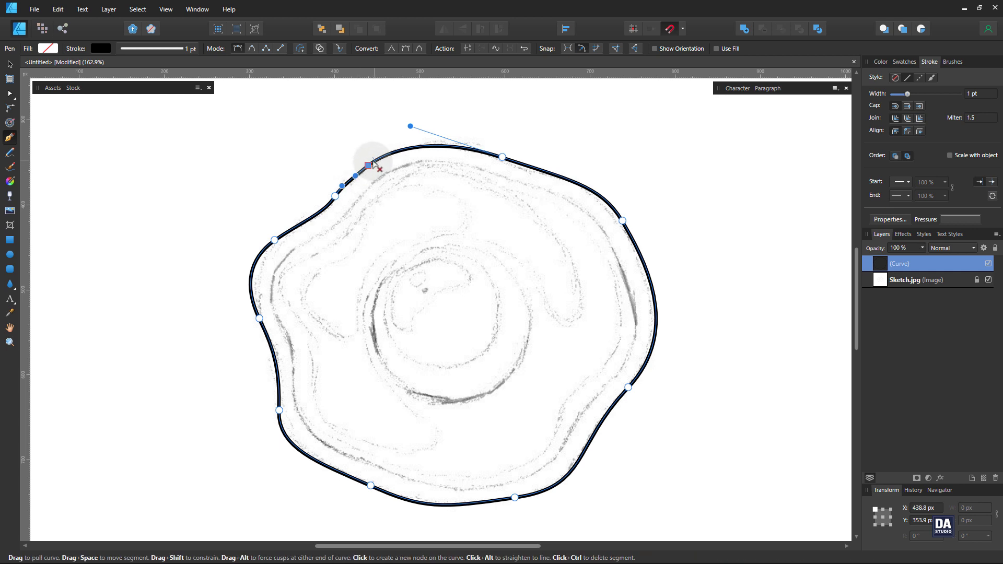
Step: Reshape the outline's top and left-side nodes to match the sketch line
{"action": "left_click_drag", "start_coordinate": [372, 160], "coordinate": [382, 160]}
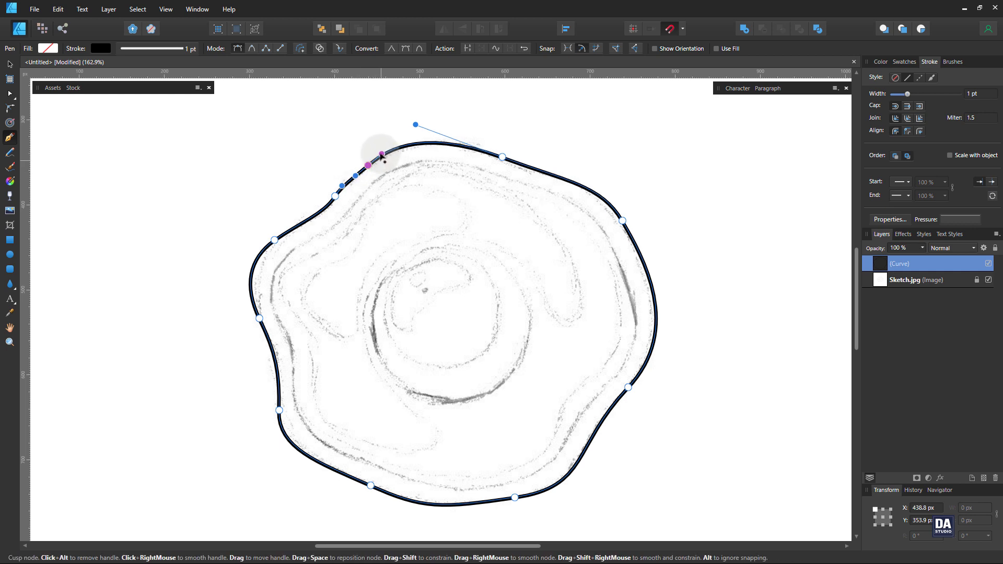
{"action": "left_click_drag", "start_coordinate": [335, 196], "coordinate": [324, 204]}
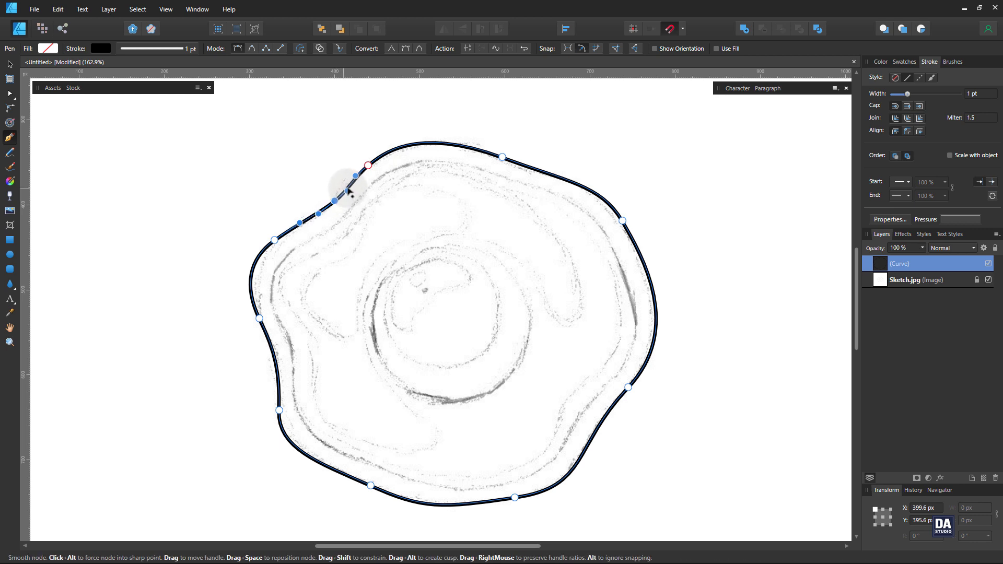
{"action": "left_click_drag", "start_coordinate": [347, 190], "coordinate": [346, 187]}
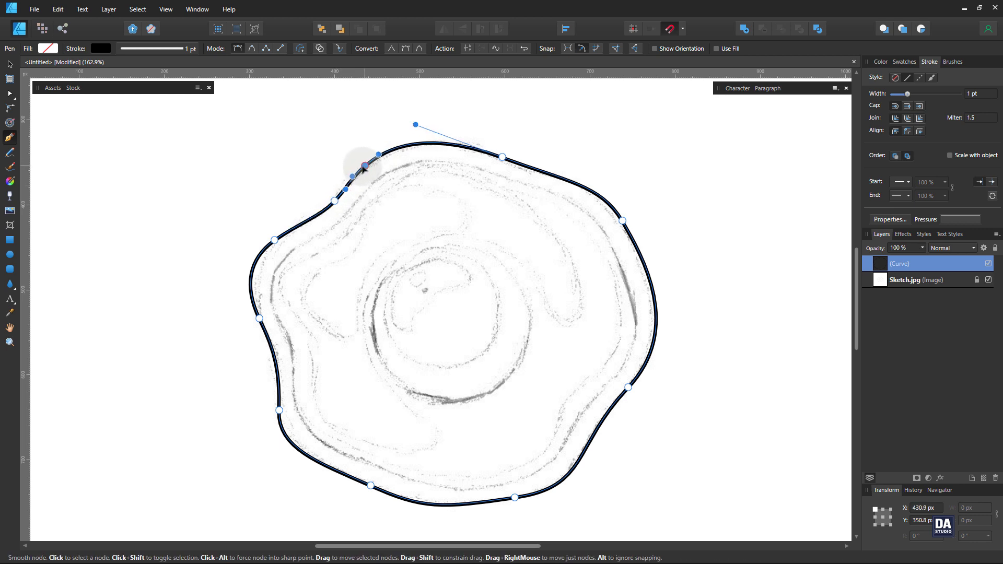
{"action": "left_click_drag", "start_coordinate": [259, 318], "coordinate": [256, 325]}
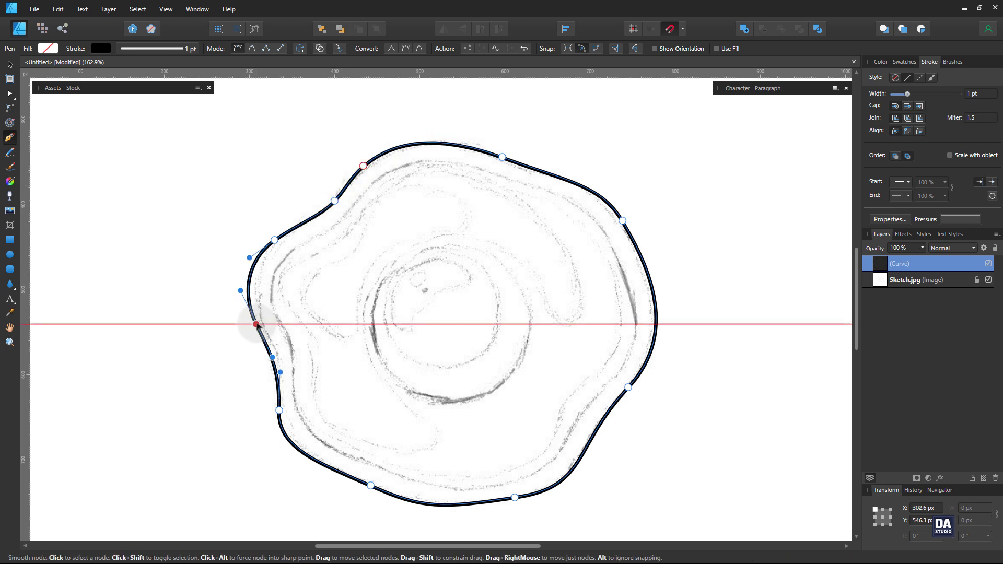
{"action": "left_click_drag", "start_coordinate": [240, 290], "coordinate": [248, 302]}
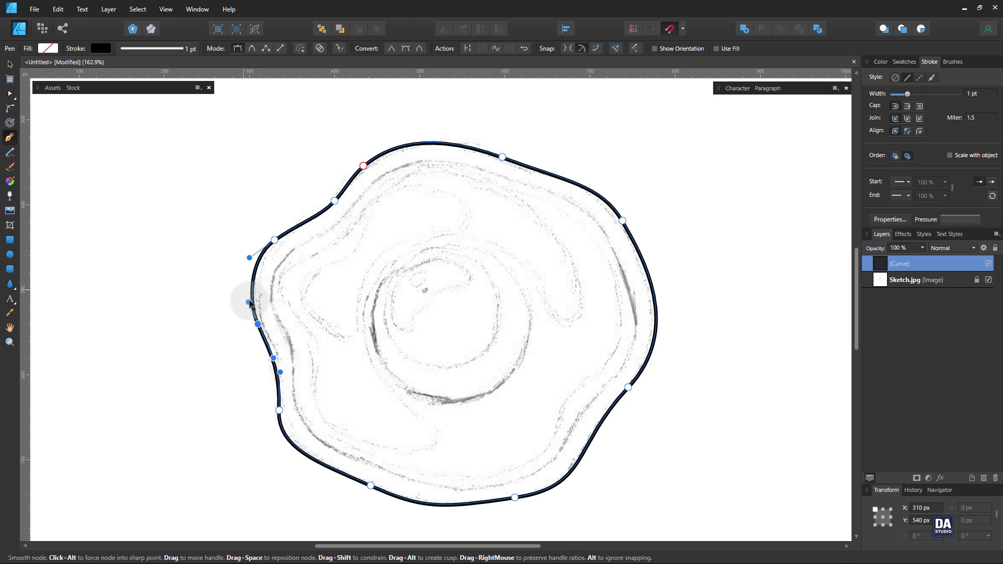
Step: Refine the lower-left, bottom and lower-right curves to hug the sketch, then deselect
{"action": "left_click", "coordinate": [279, 411]}
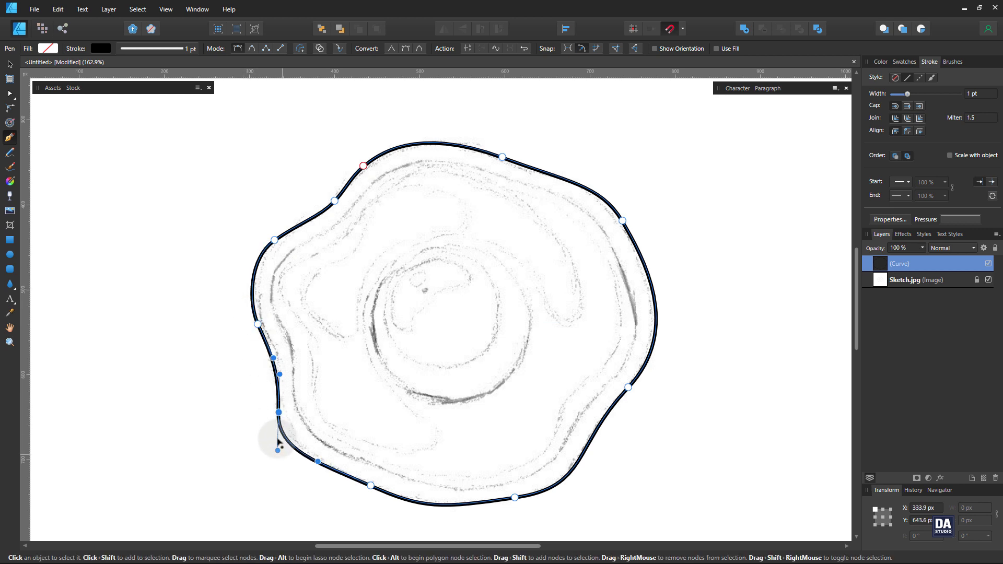
{"action": "left_click_drag", "start_coordinate": [278, 451], "coordinate": [277, 450]}
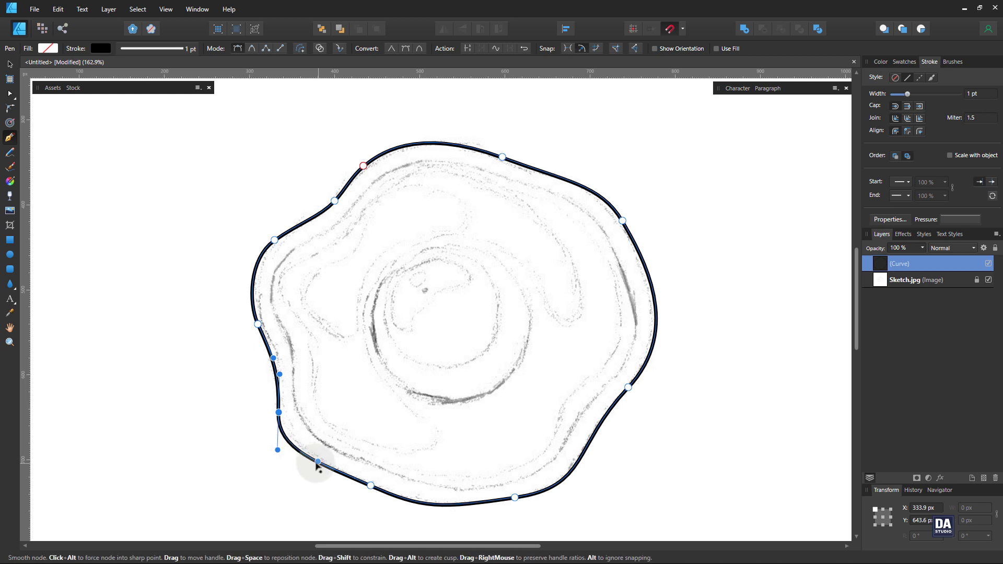
{"action": "key", "text": "Escape"}
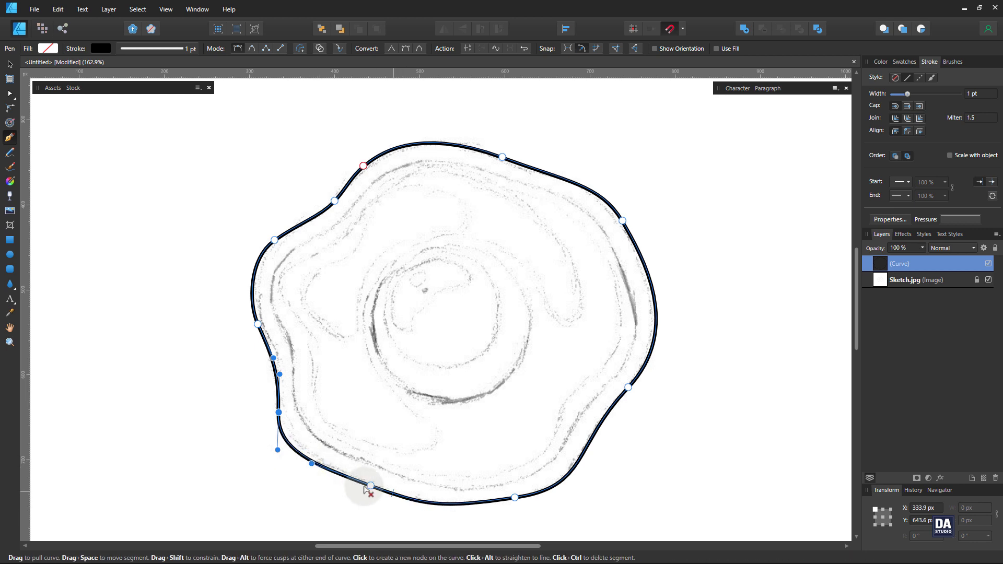
{"action": "left_click", "coordinate": [370, 486]}
{"action": "left_click_drag", "start_coordinate": [404, 499], "coordinate": [421, 517]}
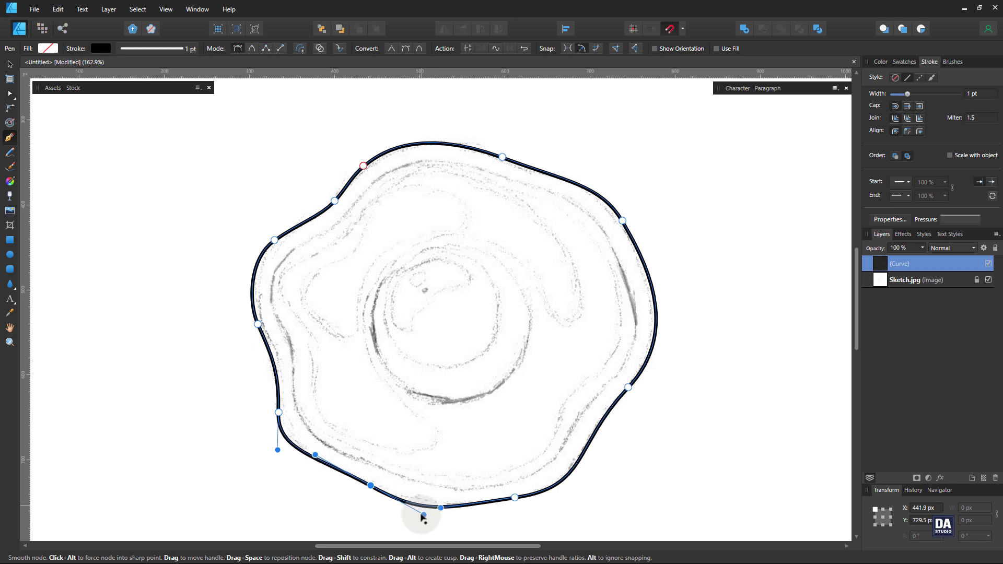
{"action": "left_click_drag", "start_coordinate": [315, 455], "coordinate": [330, 467]}
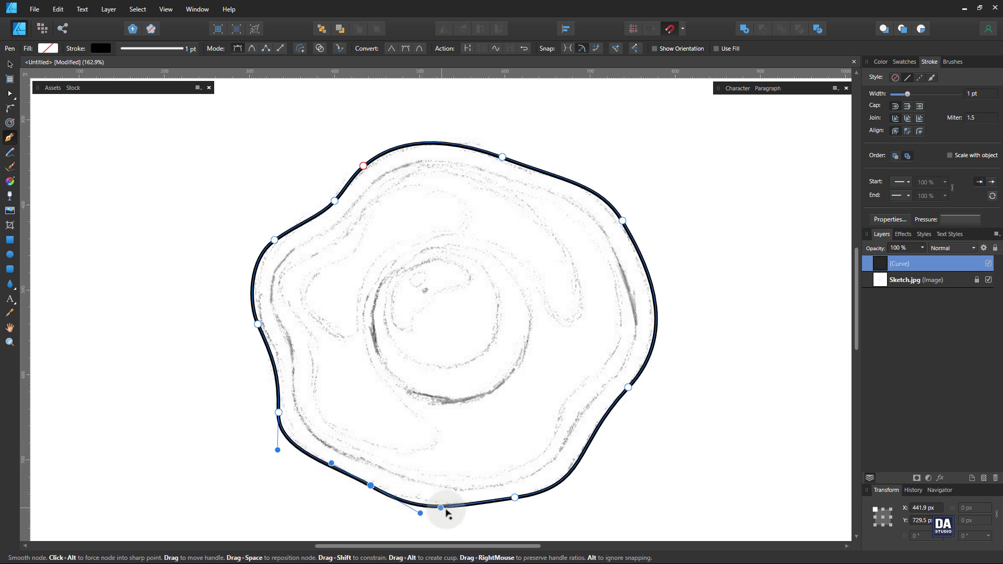
{"action": "left_click_drag", "start_coordinate": [446, 510], "coordinate": [443, 513]}
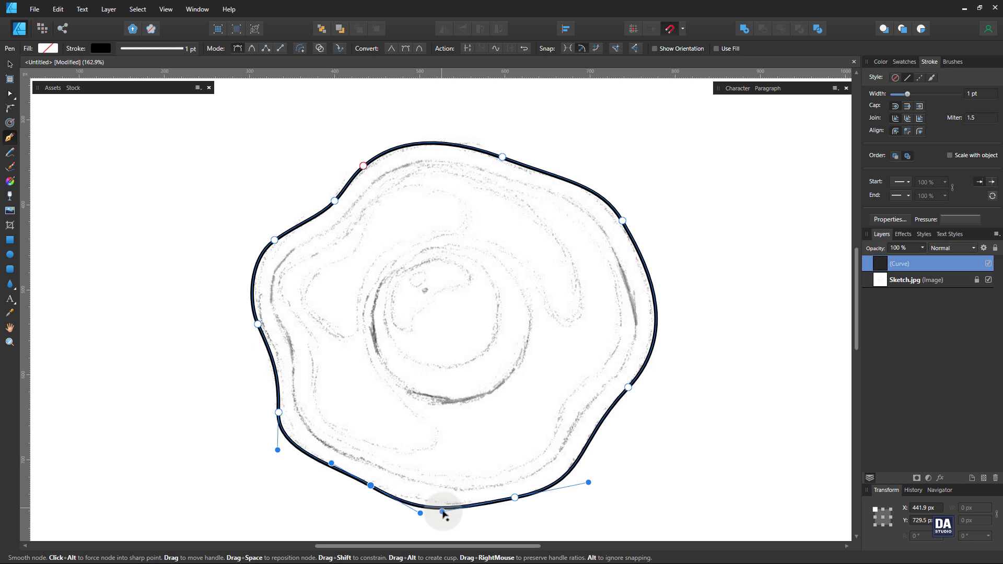
{"action": "left_click", "coordinate": [518, 499]}
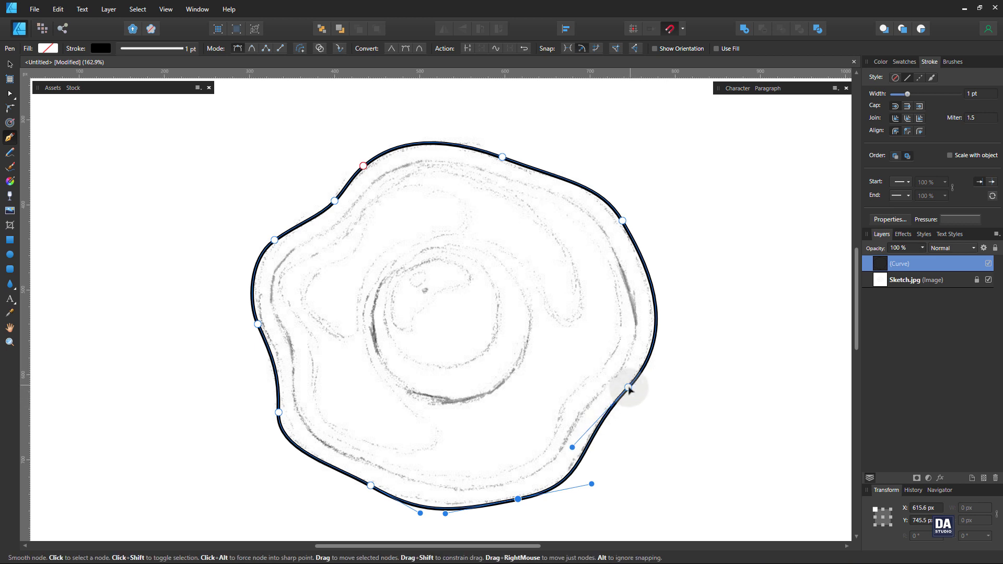
{"action": "left_click_drag", "start_coordinate": [628, 387], "coordinate": [630, 395]}
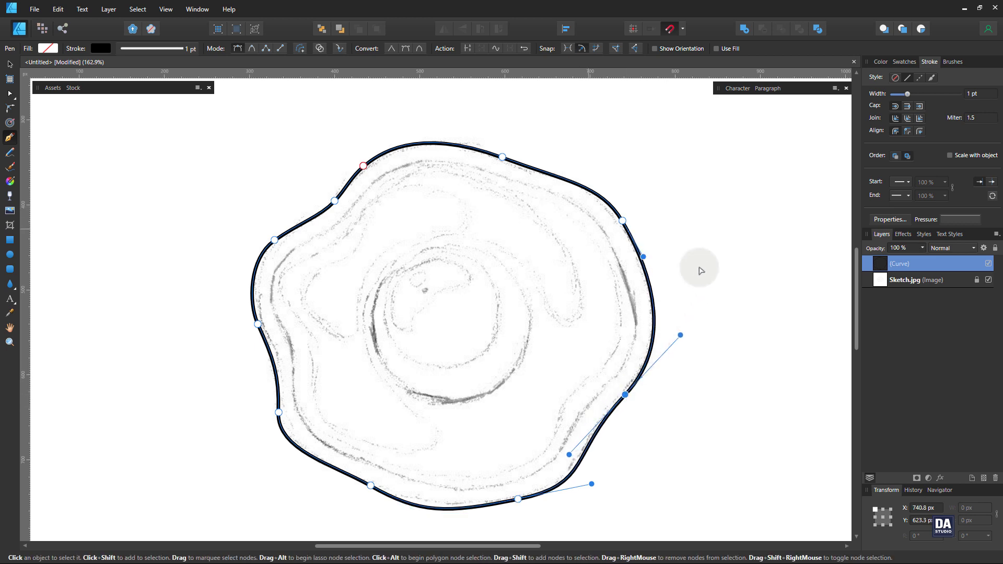
{"action": "key", "text": "Escape"}
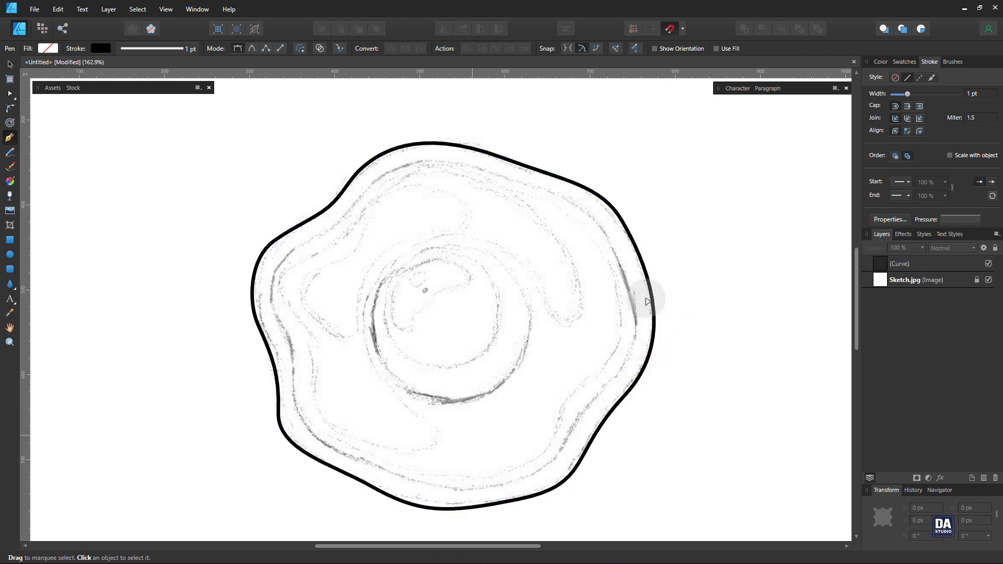
Step: Move the outline's bottom and lower-left nodes so it dips deeper along the sketch edge
{"action": "left_click", "coordinate": [364, 494], "text": "ctrl"}
{"action": "left_click_drag", "start_coordinate": [364, 494], "coordinate": [370, 484]}
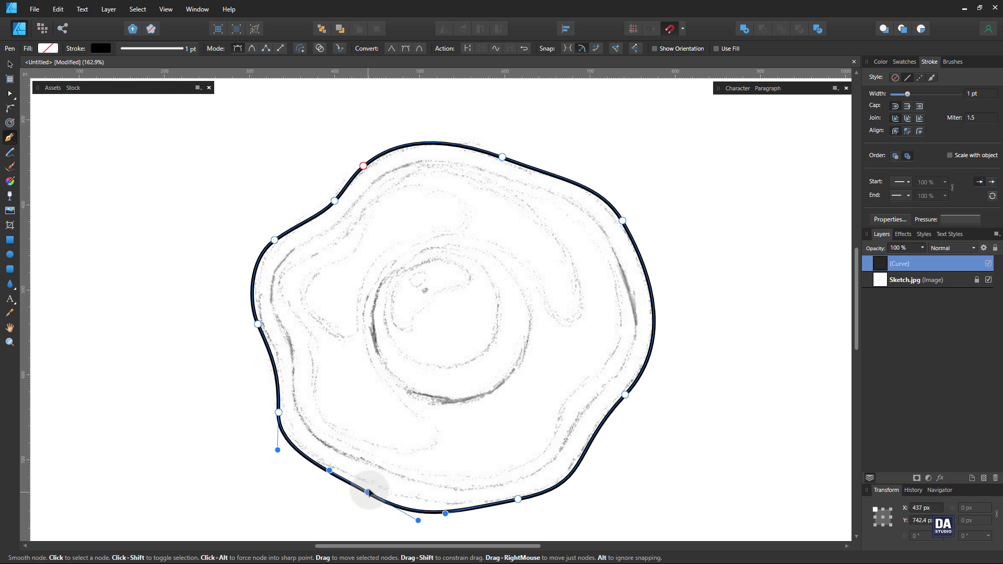
{"action": "left_click", "coordinate": [278, 412]}
{"action": "left_click_drag", "start_coordinate": [278, 412], "coordinate": [274, 418]}
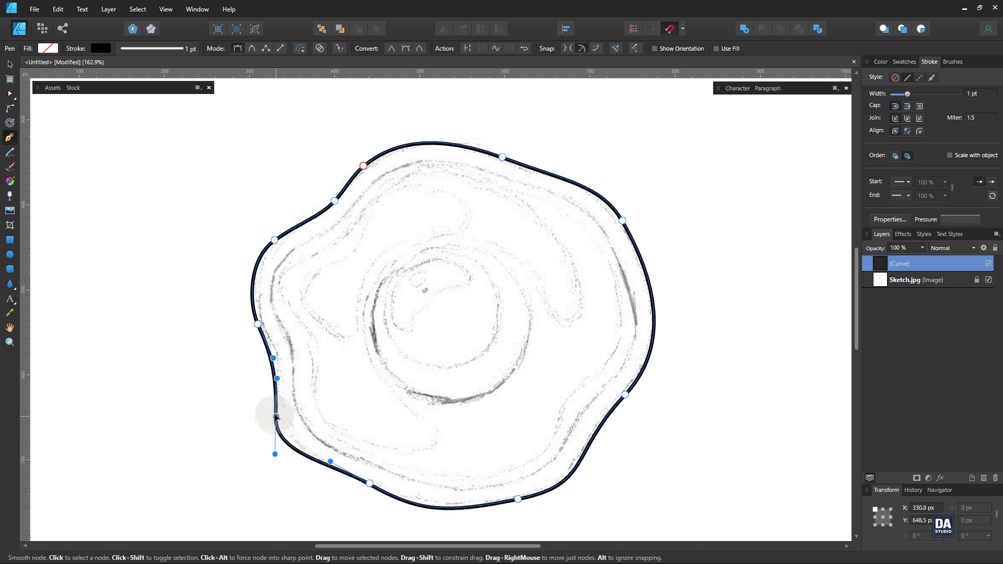
{"action": "left_click", "coordinate": [374, 486]}
{"action": "left_click_drag", "start_coordinate": [421, 511], "coordinate": [445, 537]}
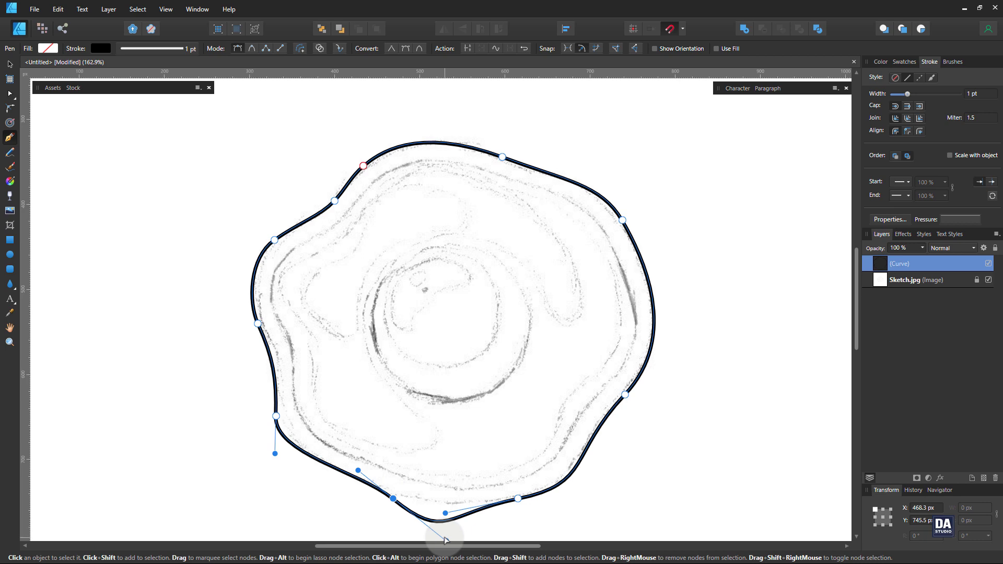
Step: Smooth the bottom curve and zoom out to show the whole closed outline
{"action": "scroll", "coordinate": [445, 540], "scroll_direction": "down", "scroll_amount": 2}
{"action": "scroll", "coordinate": [444, 415], "scroll_direction": "up", "scroll_amount": 4}
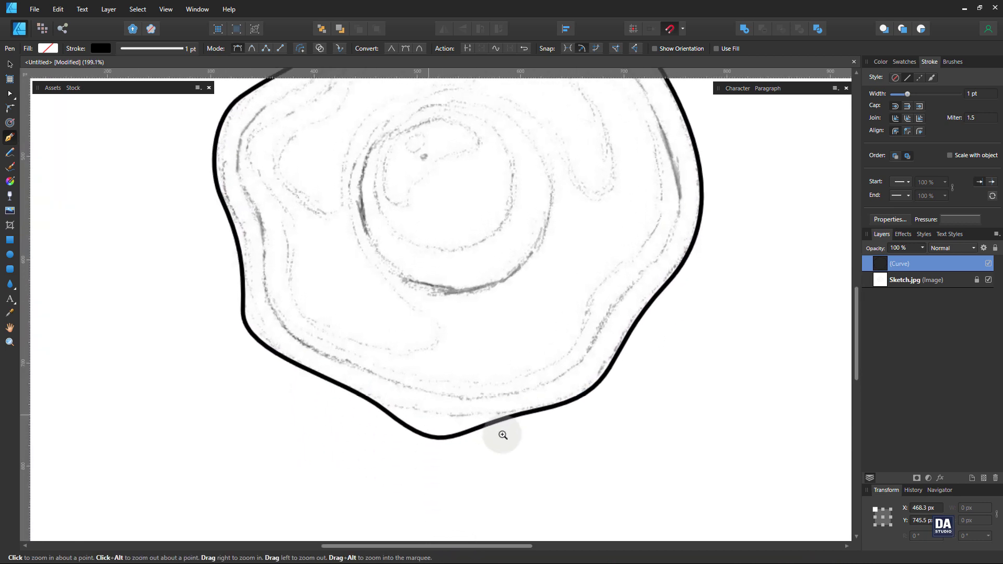
{"action": "left_click_drag", "start_coordinate": [450, 461], "coordinate": [437, 451]}
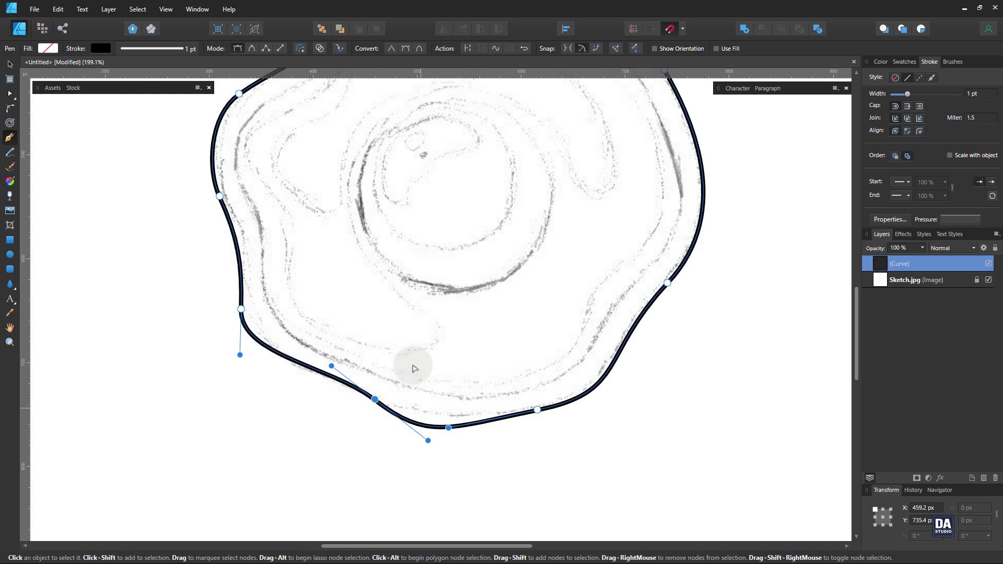
{"action": "scroll", "coordinate": [480, 347], "scroll_direction": "up", "scroll_amount": 1}
{"action": "scroll", "coordinate": [480, 347], "scroll_direction": "up", "scroll_amount": 2}
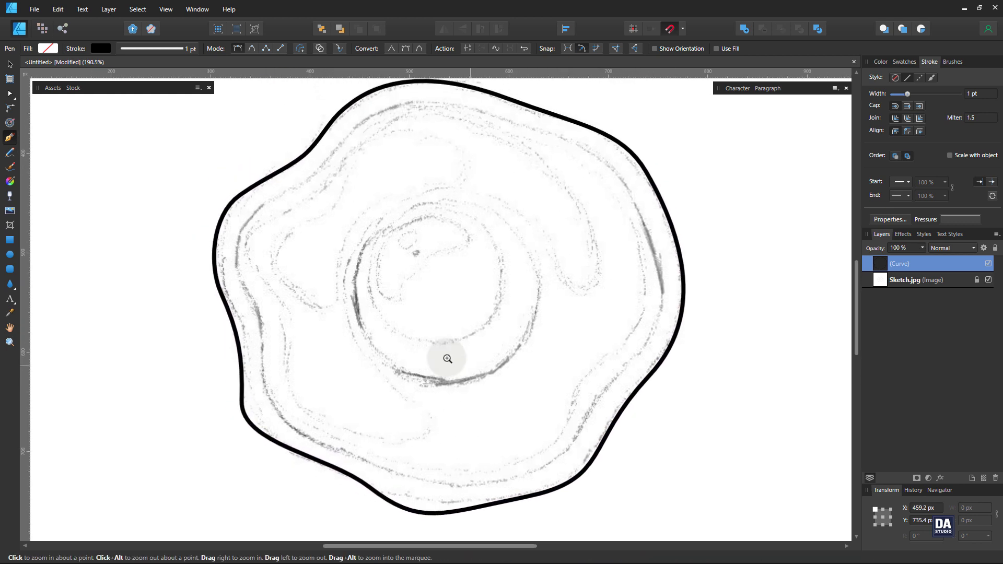
Step: Duplicate the outline, shrink the copy inside the original, and reshape its lower-left curve
{"action": "left_click", "coordinate": [10, 63]}
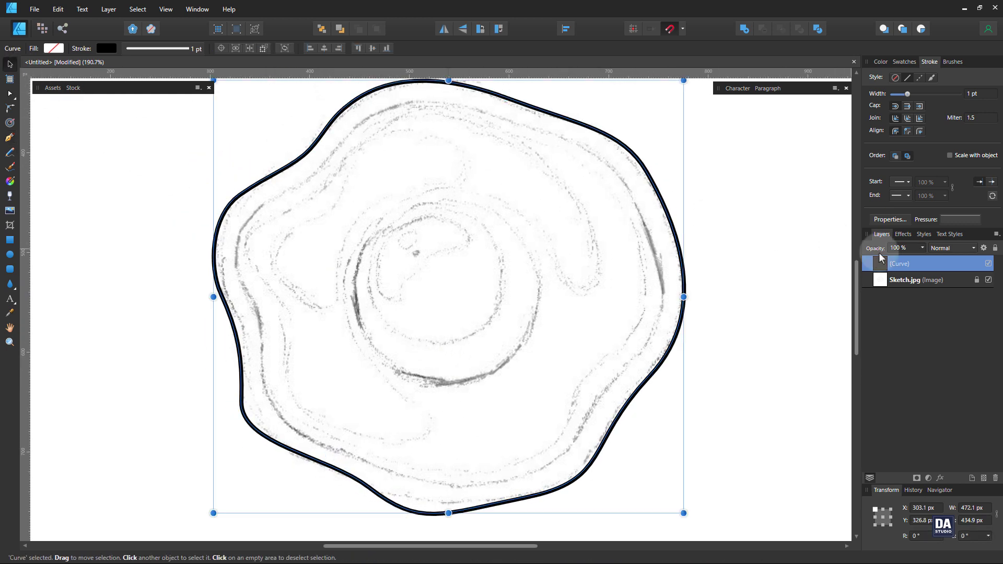
{"action": "right_click", "coordinate": [910, 260]}
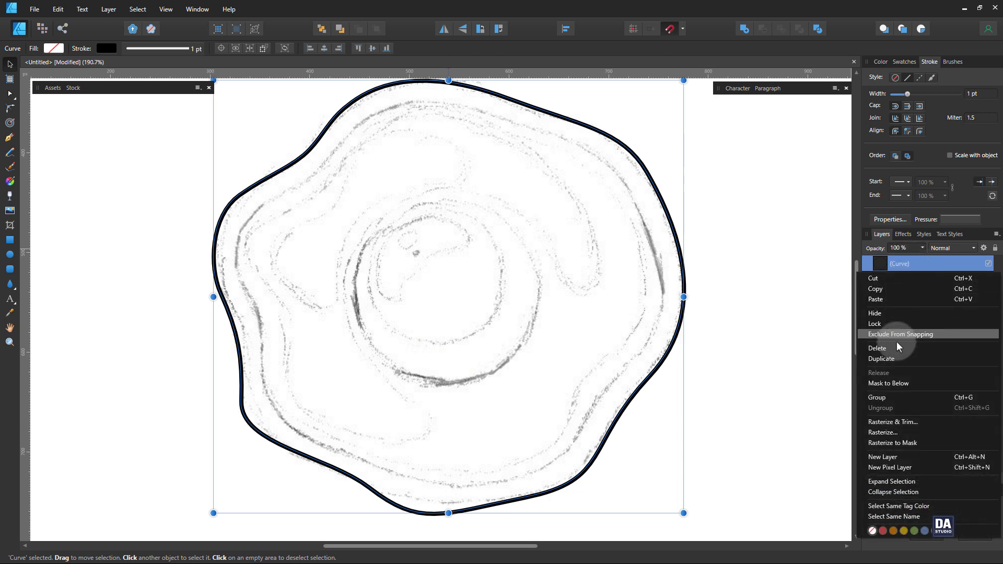
{"action": "left_click", "coordinate": [894, 358]}
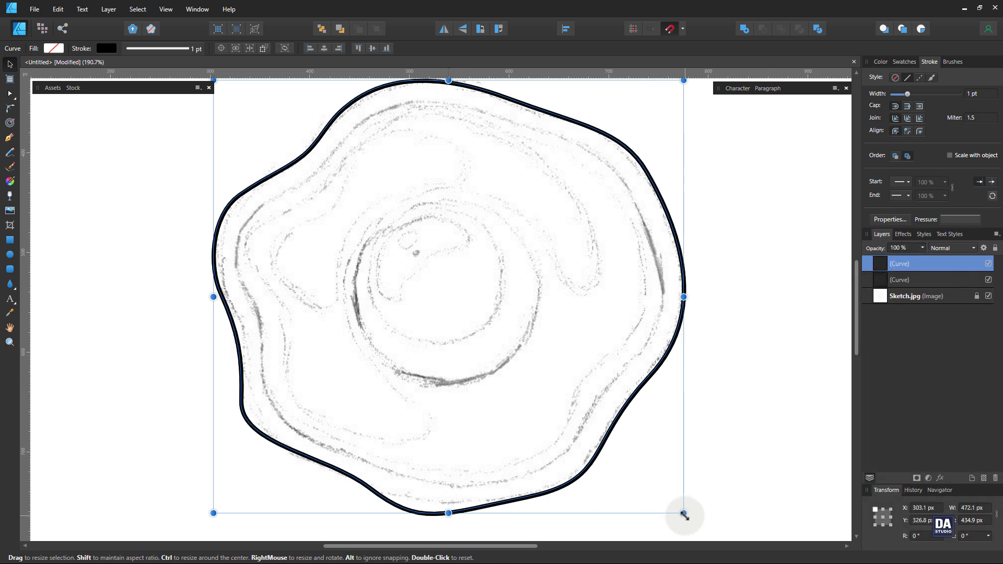
{"action": "left_click_drag", "start_coordinate": [683, 513], "coordinate": [667, 491]}
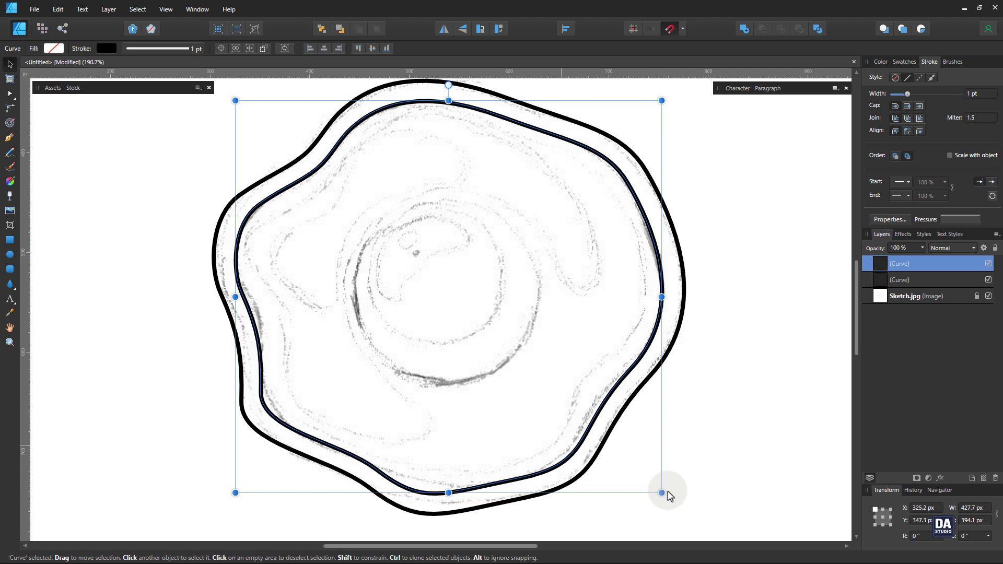
{"action": "key", "text": "a"}
{"action": "left_click_drag", "start_coordinate": [384, 474], "coordinate": [429, 500]}
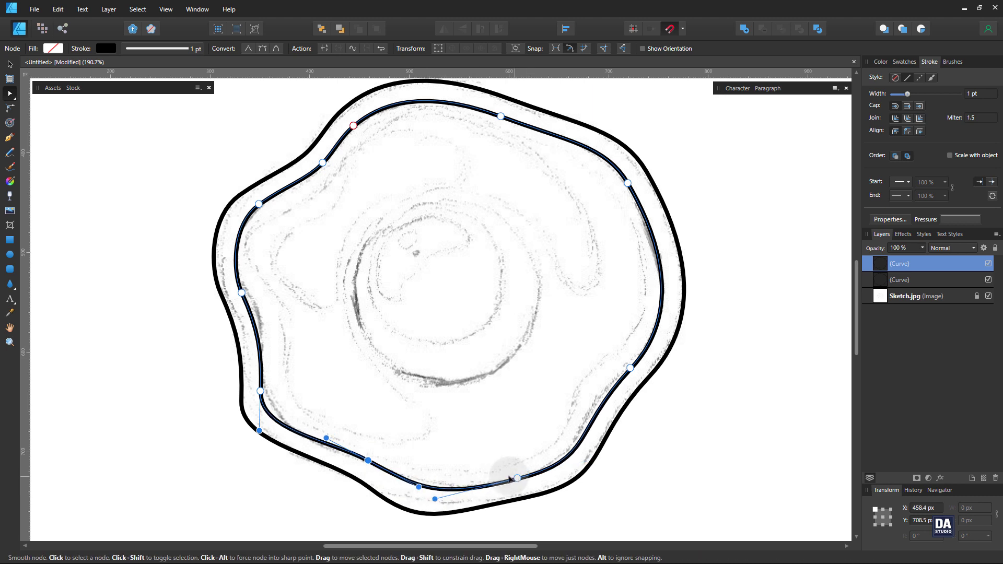
Step: Delete extra nodes on the inner curve's lower right and adjust its upper-right segment
{"action": "left_click", "coordinate": [571, 429]}
{"action": "key", "text": "Delete"}
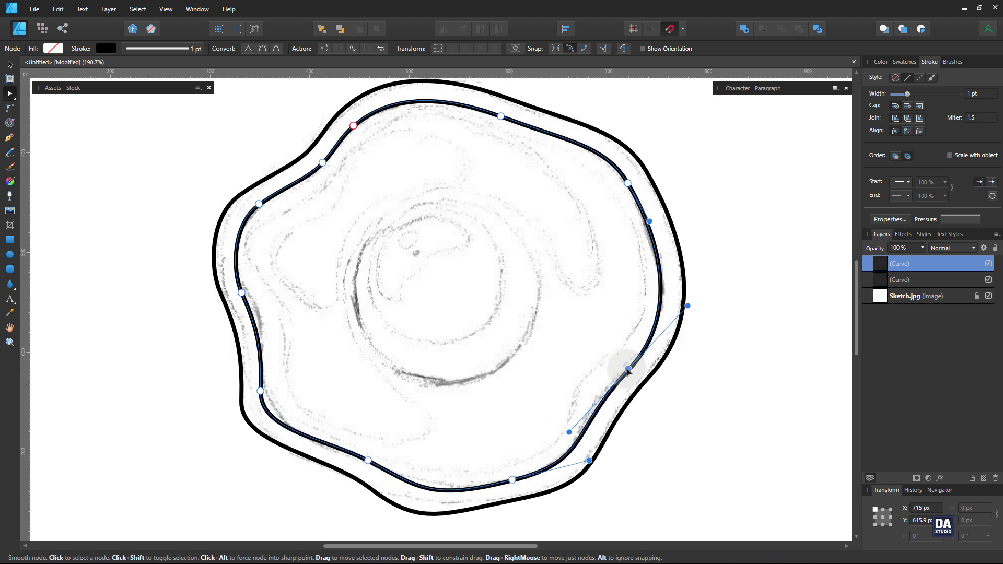
{"action": "left_click", "coordinate": [656, 230]}
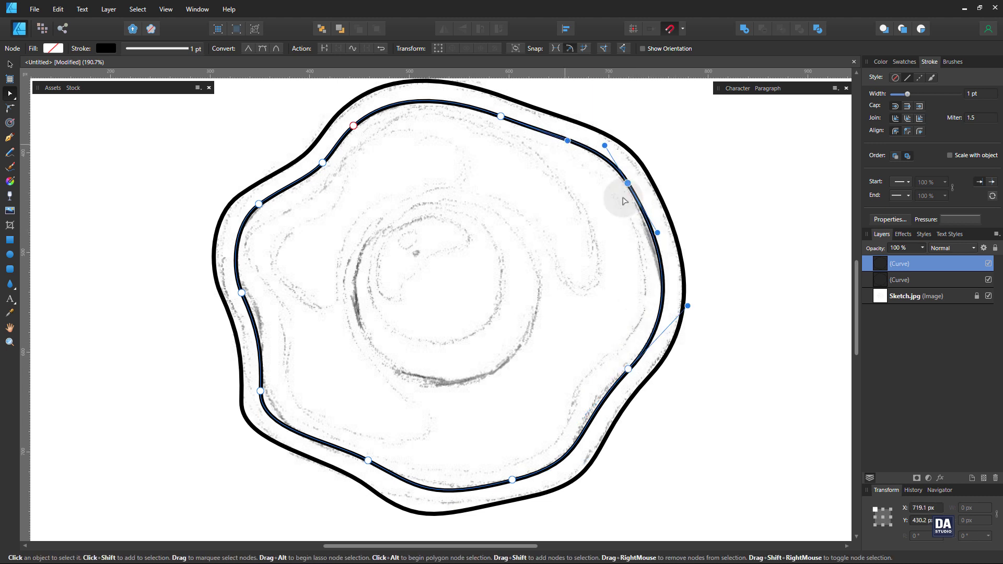
{"action": "left_click_drag", "start_coordinate": [567, 140], "coordinate": [574, 139]}
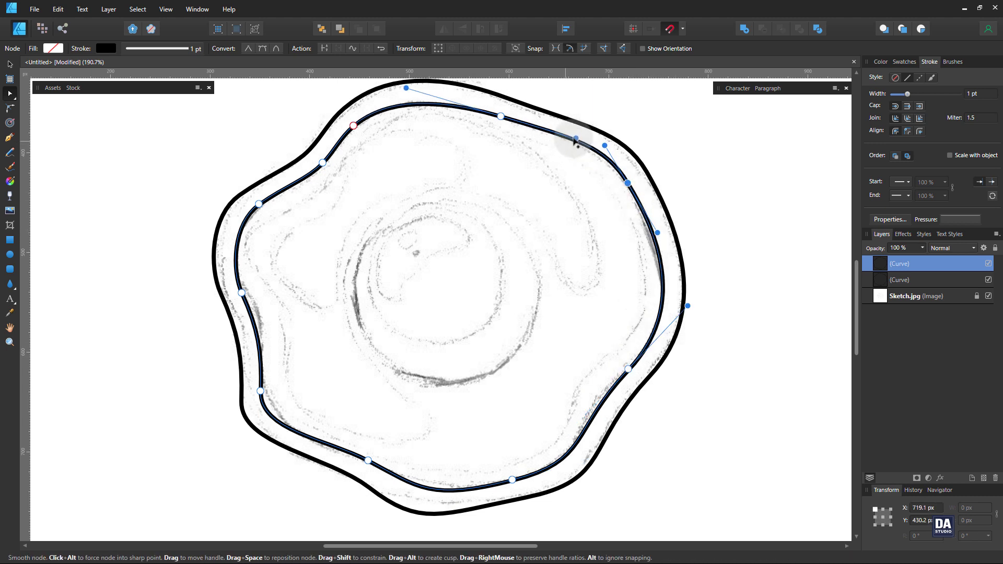
Step: Fit the inner curve's upper-left, left and bottom nodes to the sketch's inner line
{"action": "left_click", "coordinate": [357, 117]}
{"action": "left_click_drag", "start_coordinate": [322, 162], "coordinate": [318, 168]}
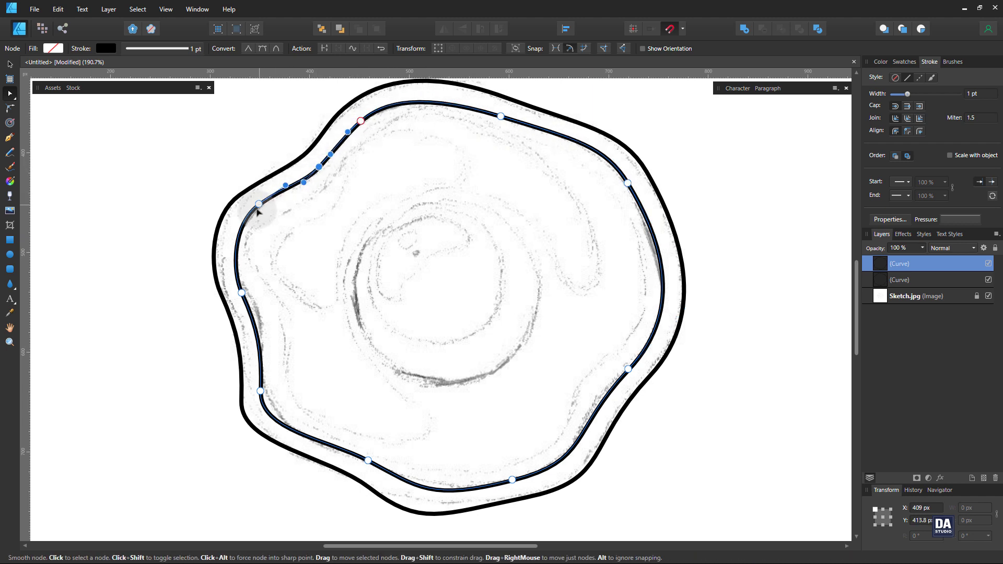
{"action": "mouse_move", "coordinate": [242, 293]}
{"action": "left_mouse_down"}
{"action": "mouse_move", "coordinate": [253, 306]}
{"action": "mouse_move", "coordinate": [235, 278]}
{"action": "left_mouse_up"}
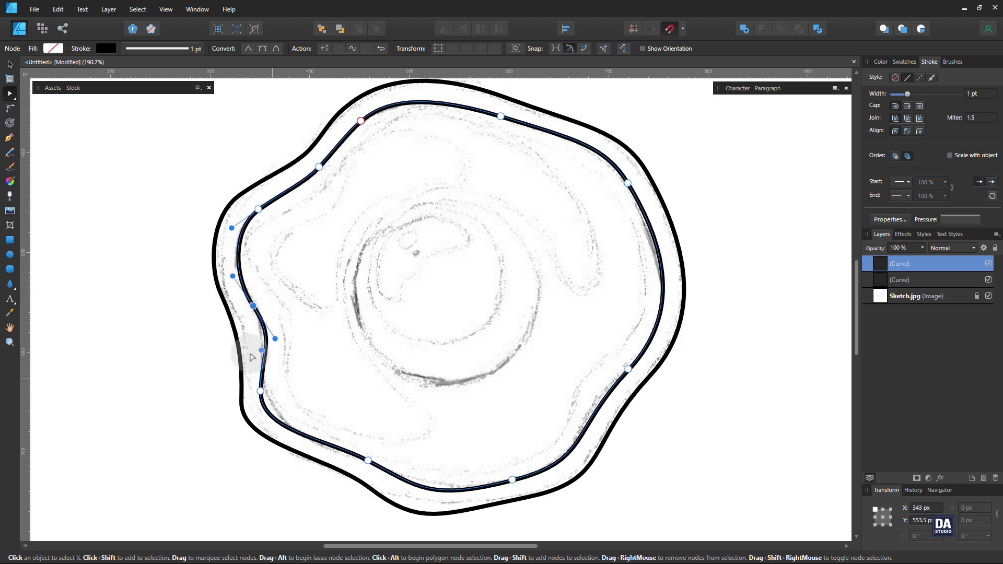
{"action": "left_click_drag", "start_coordinate": [260, 391], "coordinate": [264, 384]}
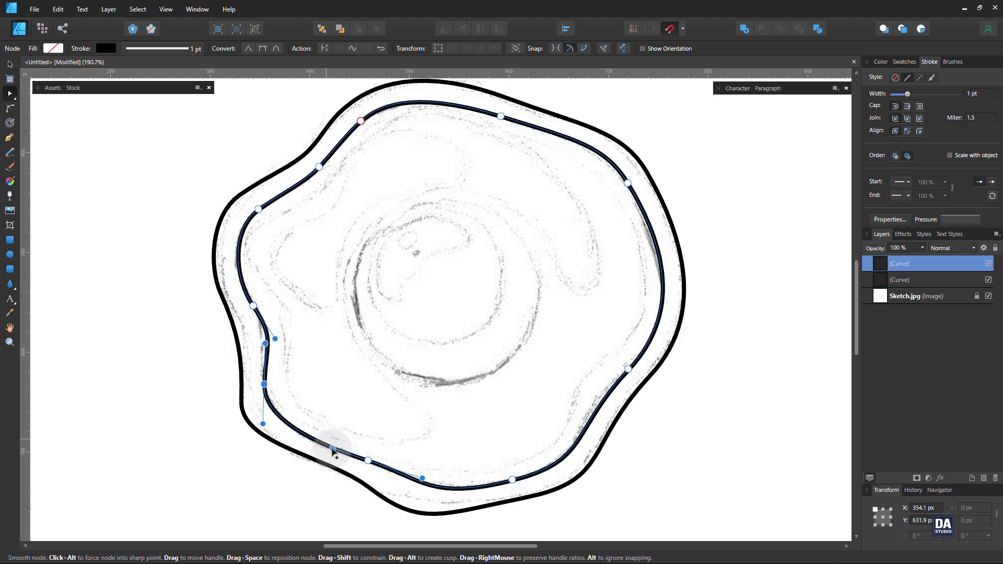
{"action": "left_click", "coordinate": [364, 460]}
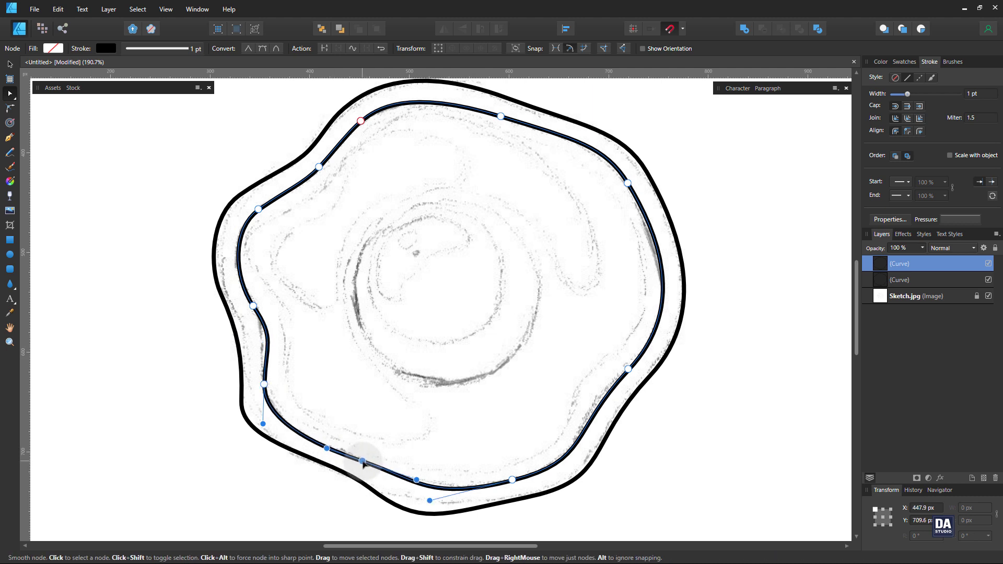
{"action": "left_click_drag", "start_coordinate": [416, 479], "coordinate": [399, 475]}
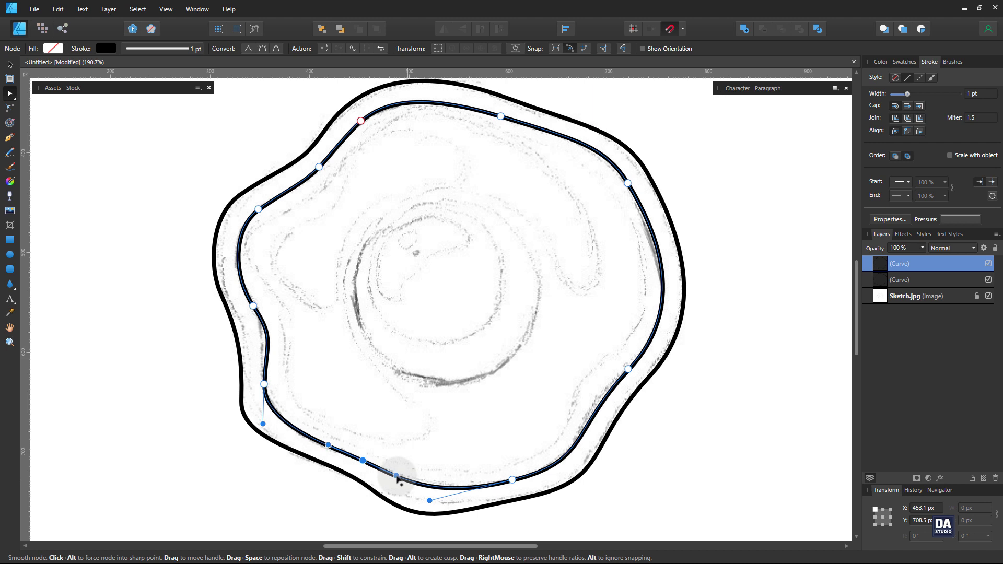
{"action": "left_click", "coordinate": [419, 427]}
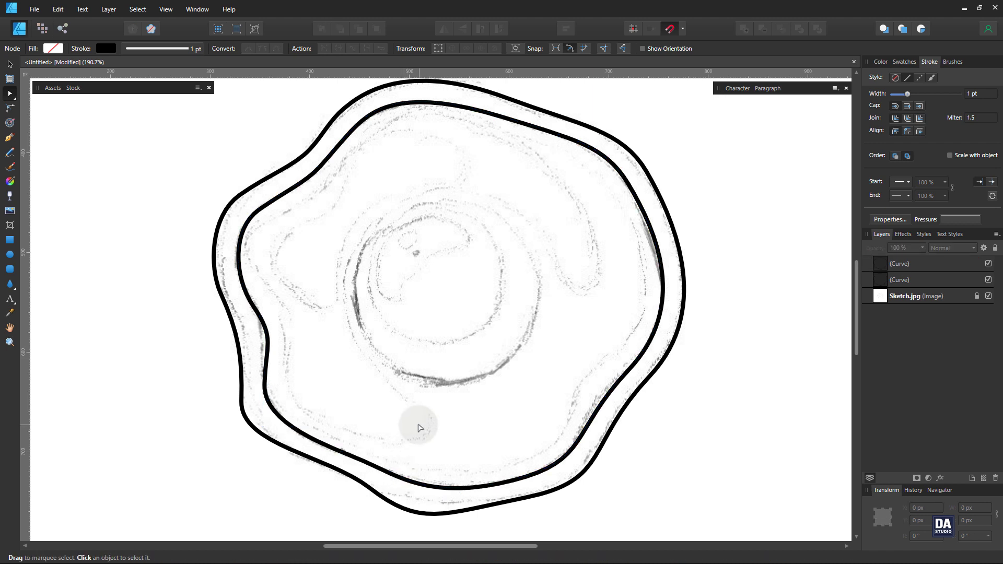
Step: Duplicate the inner curve and shrink the copy to 405 × 368.5 px inside it
{"action": "key", "text": "v"}
{"action": "left_click", "coordinate": [511, 477]}
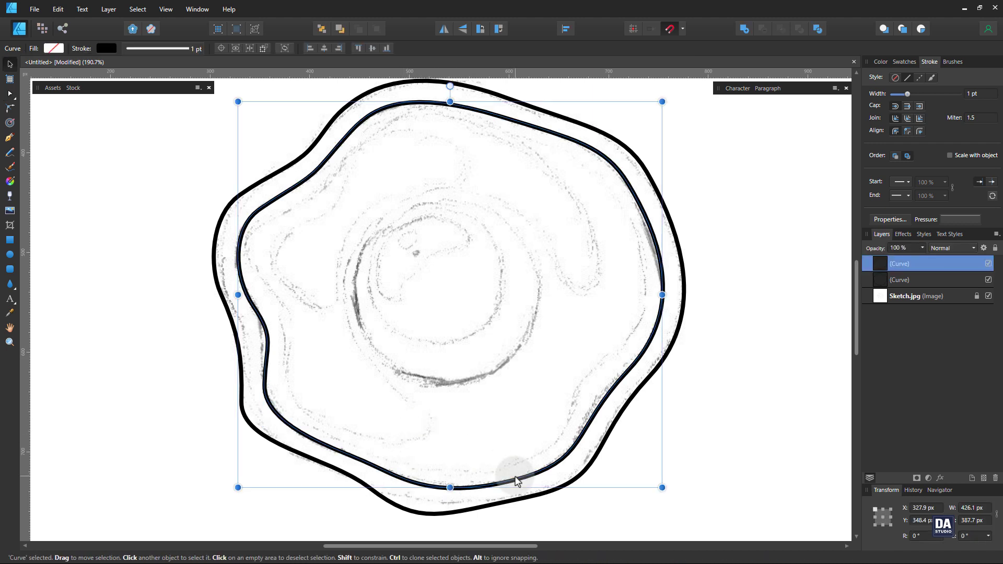
{"action": "right_click", "coordinate": [926, 264]}
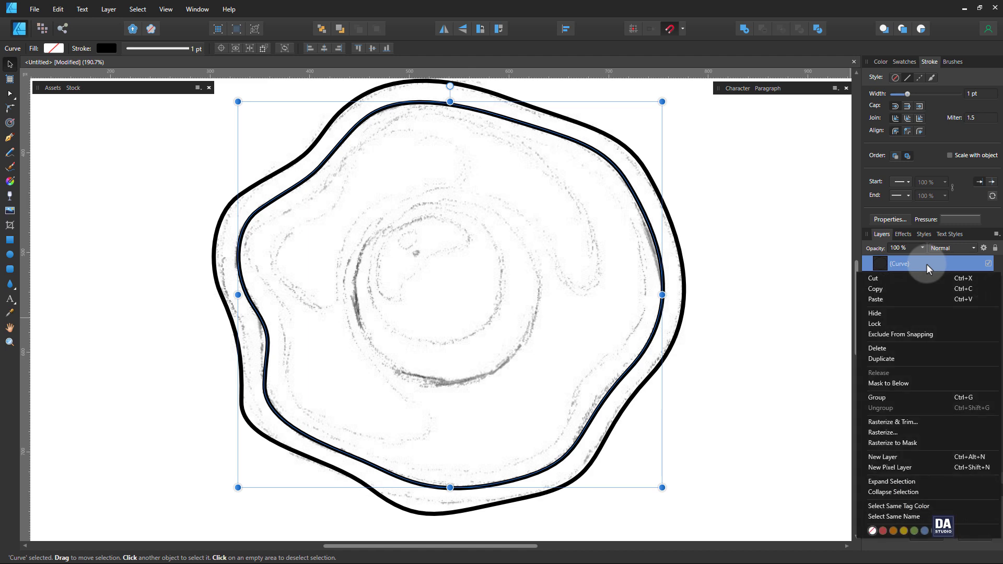
{"action": "left_click", "coordinate": [901, 360]}
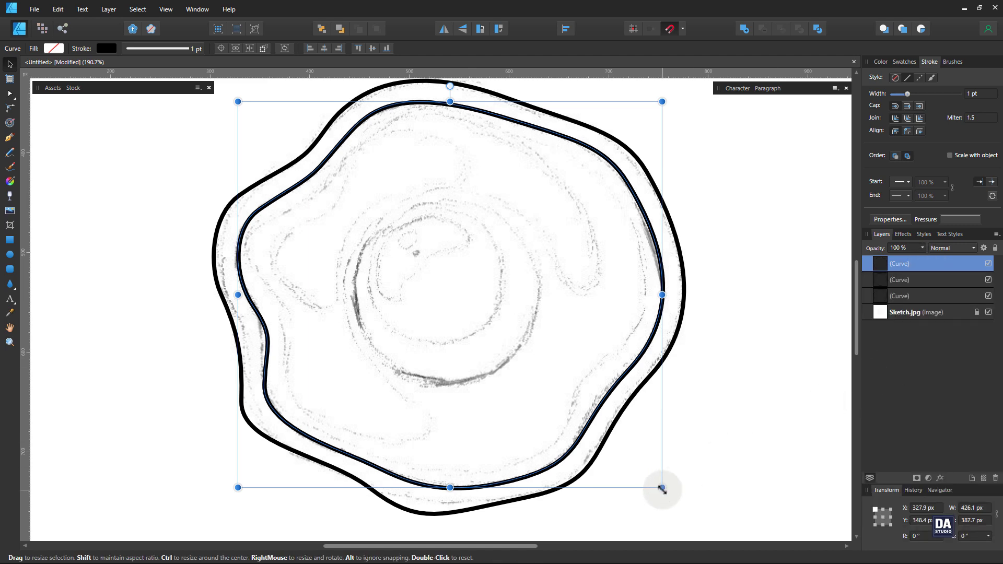
{"action": "mouse_move", "coordinate": [662, 488]}
{"action": "left_mouse_down"}
{"action": "mouse_move", "coordinate": [640, 474]}
{"action": "mouse_move", "coordinate": [652, 478]}
{"action": "left_mouse_up"}
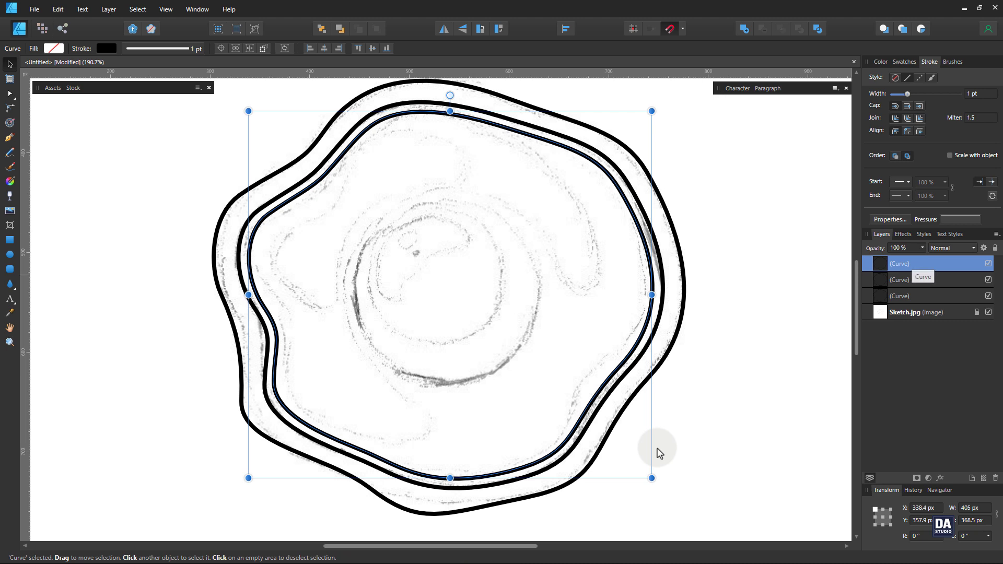
Step: Nudge the innermost curve's upper-left, right, bottom and left nodes to run alongside the second outline
{"action": "key", "text": "a"}
{"action": "left_click", "coordinate": [264, 219]}
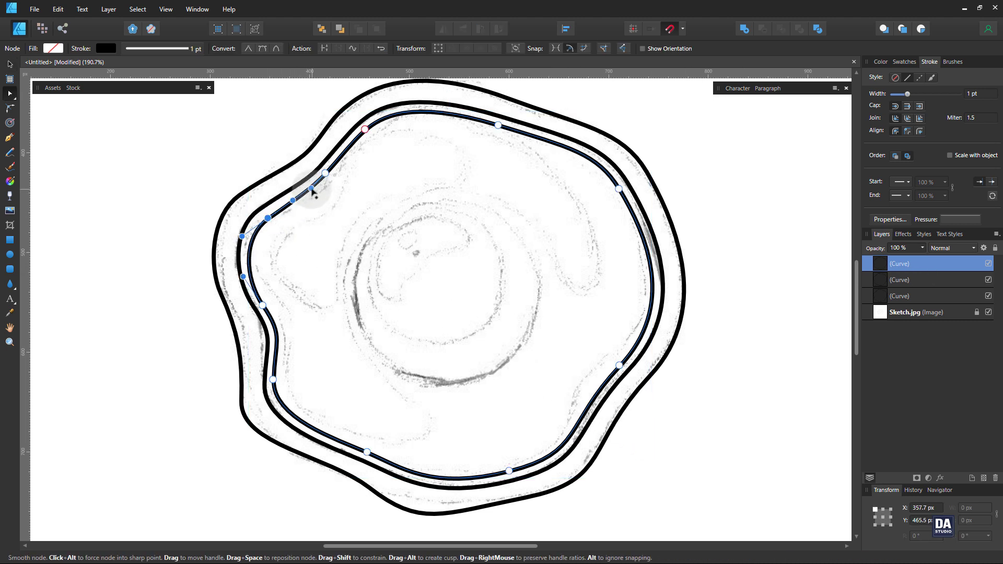
{"action": "left_click_drag", "start_coordinate": [324, 173], "coordinate": [327, 178]}
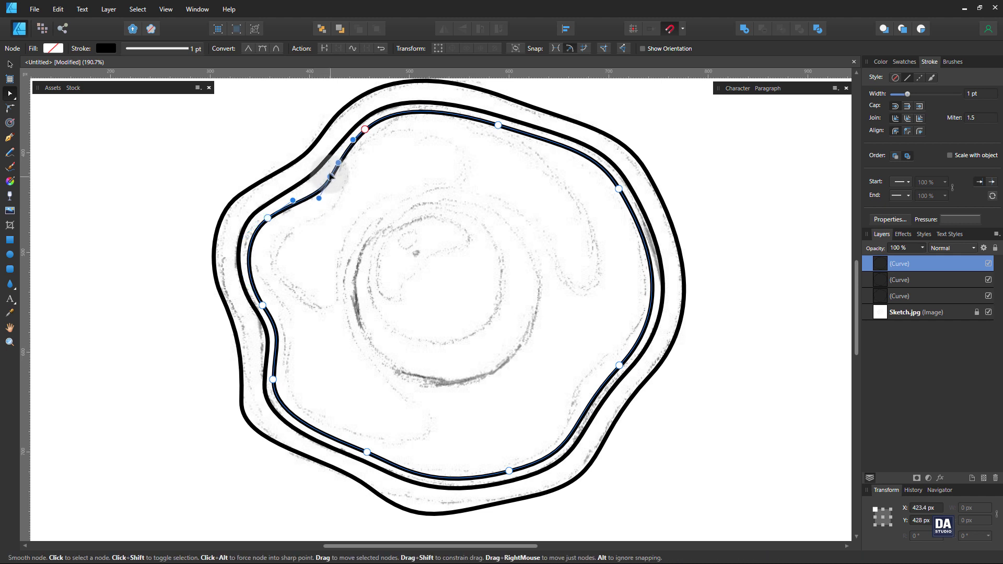
{"action": "left_click", "coordinate": [498, 125]}
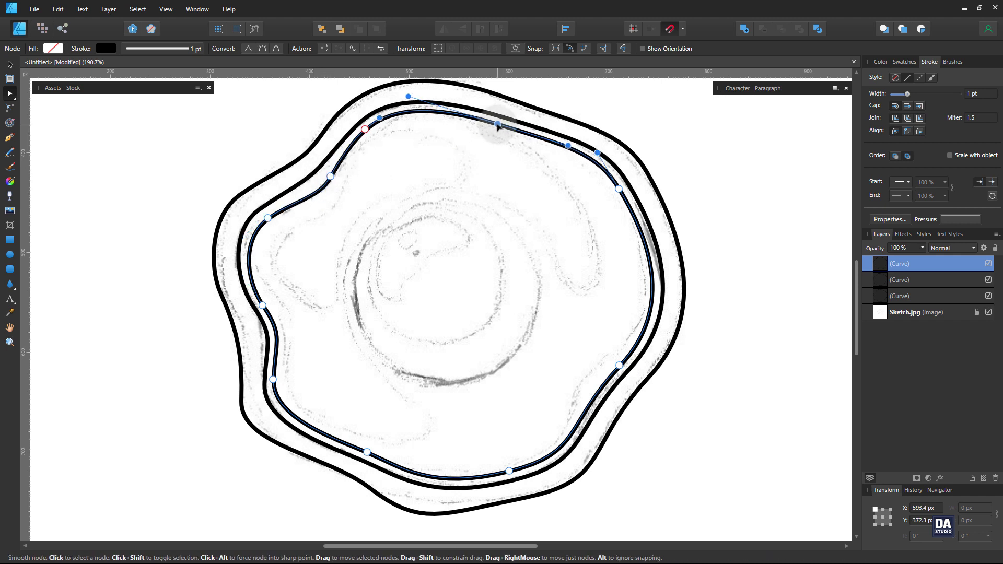
{"action": "left_click", "coordinate": [619, 189]}
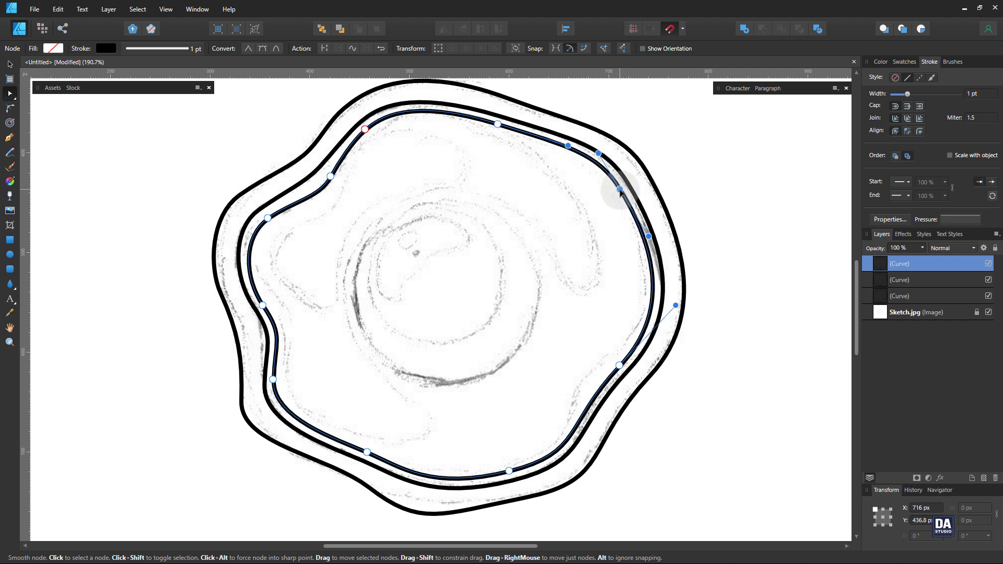
{"action": "left_click_drag", "start_coordinate": [619, 365], "coordinate": [625, 365]}
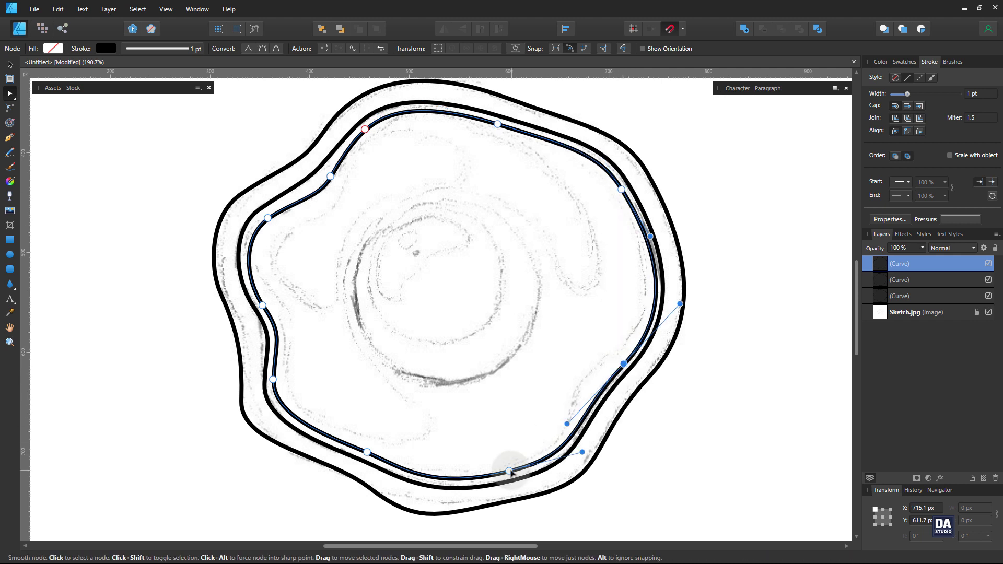
{"action": "left_click_drag", "start_coordinate": [509, 470], "coordinate": [506, 470]}
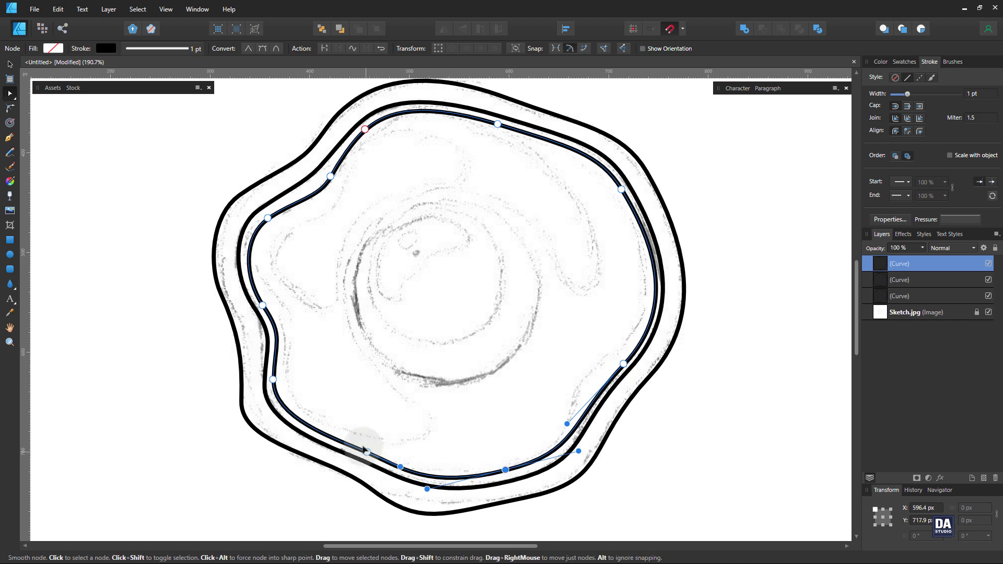
{"action": "left_click_drag", "start_coordinate": [368, 452], "coordinate": [360, 448]}
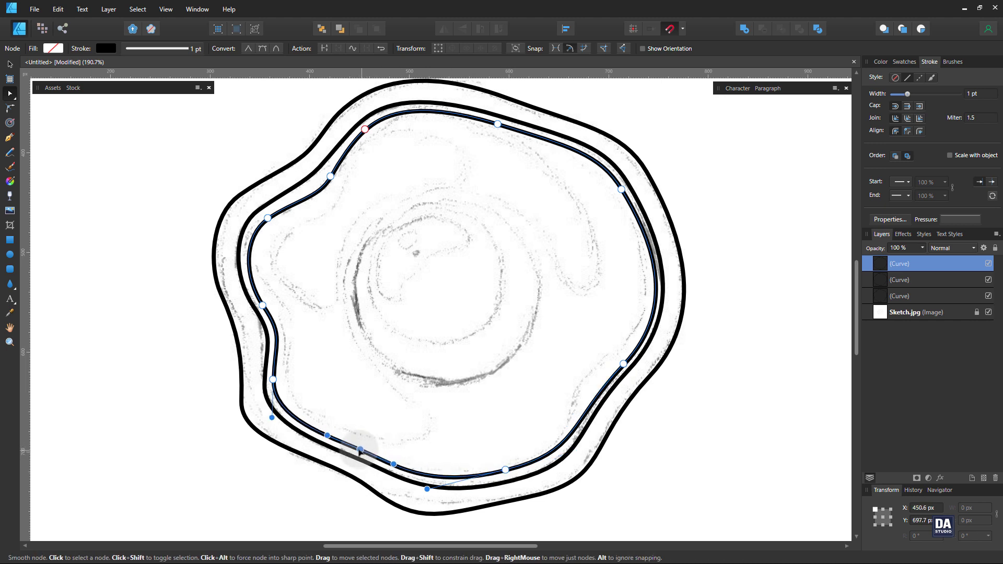
{"action": "left_click_drag", "start_coordinate": [272, 380], "coordinate": [278, 381]}
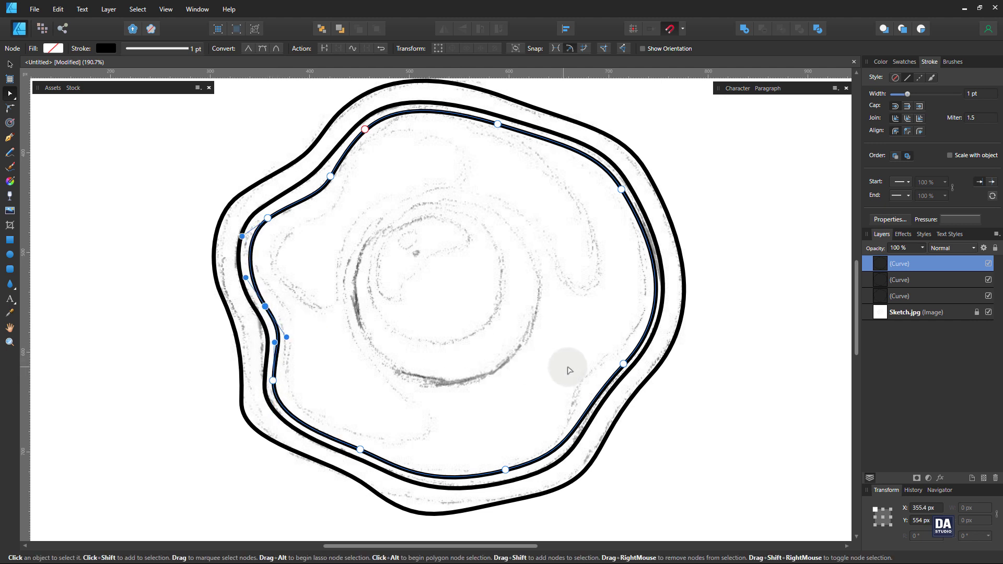
{"action": "left_click", "coordinate": [582, 369]}
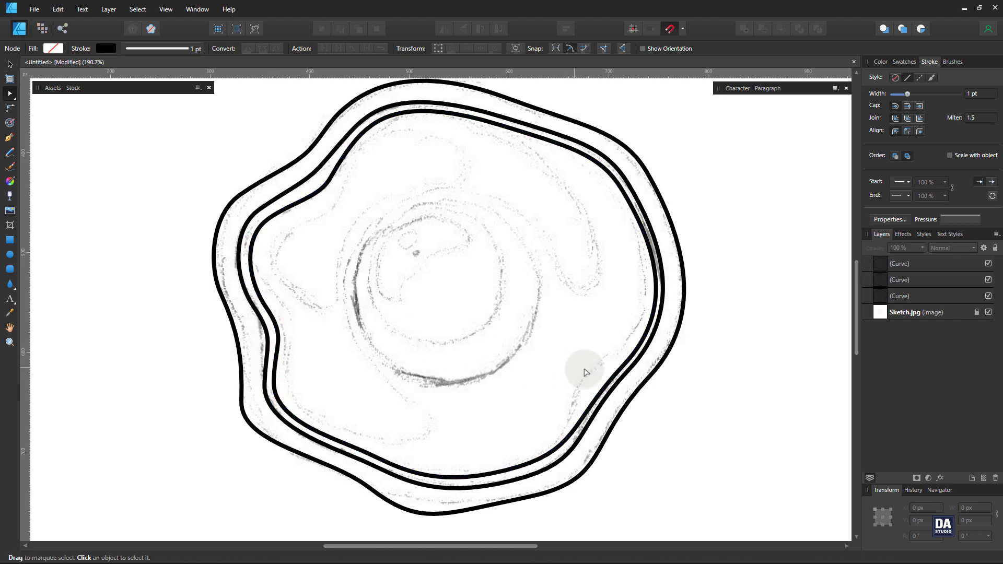
Step: Draw a circle over the sketched yolk and enlarge it to fit the yolk outline
{"action": "left_click", "coordinate": [9, 255]}
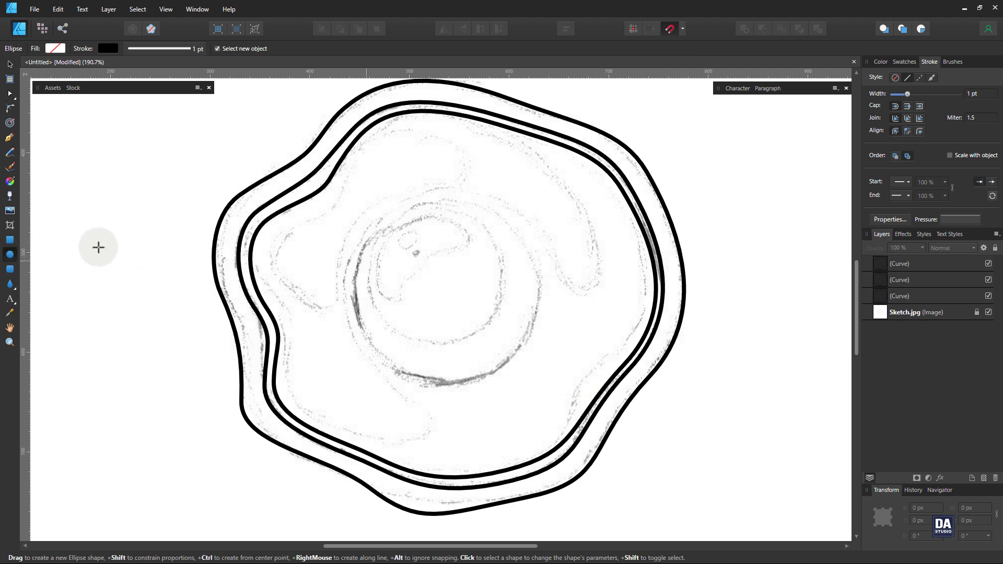
{"action": "mouse_move", "coordinate": [377, 214]}
{"action": "left_mouse_down"}
{"action": "mouse_move", "coordinate": [563, 381]}
{"action": "mouse_move", "coordinate": [492, 361]}
{"action": "left_mouse_up"}
{"action": "key", "text": "v"}
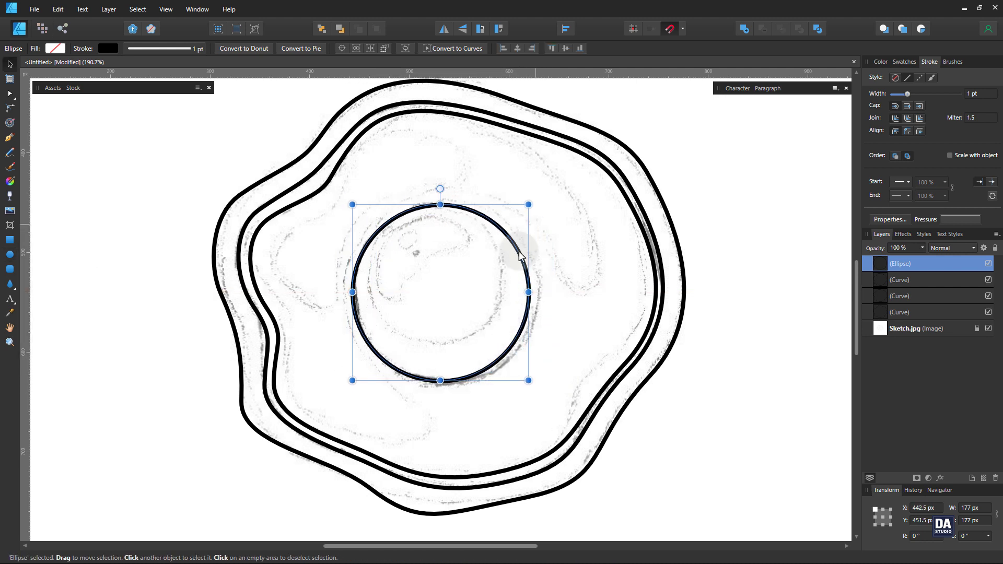
{"action": "left_click_drag", "start_coordinate": [528, 205], "coordinate": [540, 207]}
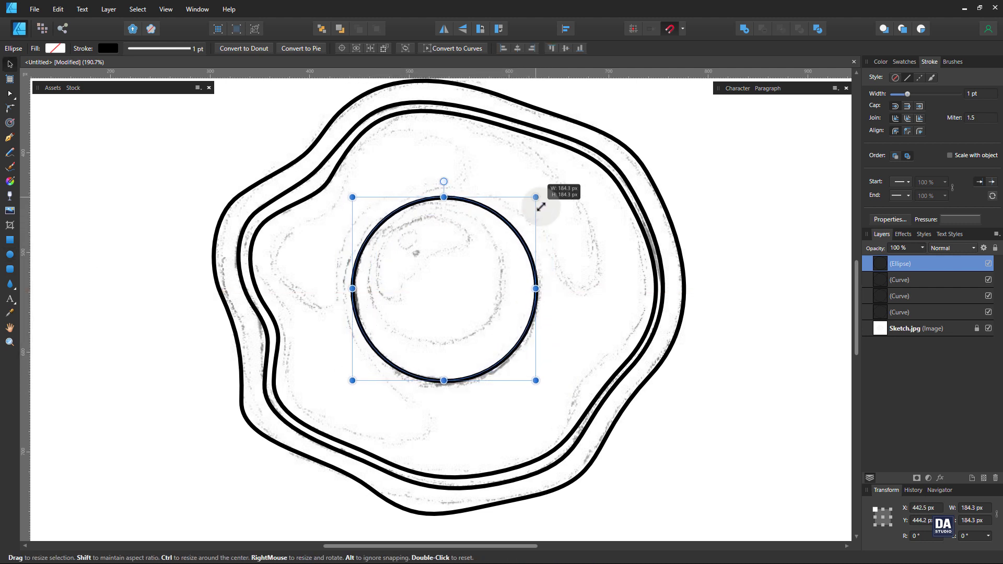
Step: Duplicate the yolk circle and scale the copy to about 141.7 px
{"action": "right_click", "coordinate": [902, 265]}
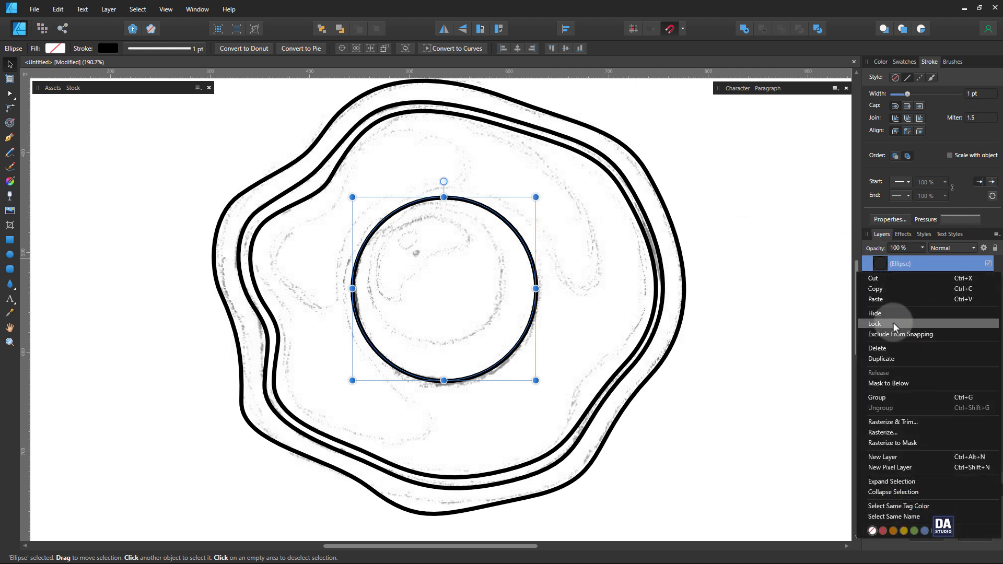
{"action": "left_click", "coordinate": [888, 360]}
{"action": "mouse_move", "coordinate": [535, 380]}
{"action": "left_mouse_down"}
{"action": "mouse_move", "coordinate": [531, 360]}
{"action": "mouse_move", "coordinate": [521, 364]}
{"action": "left_mouse_up"}
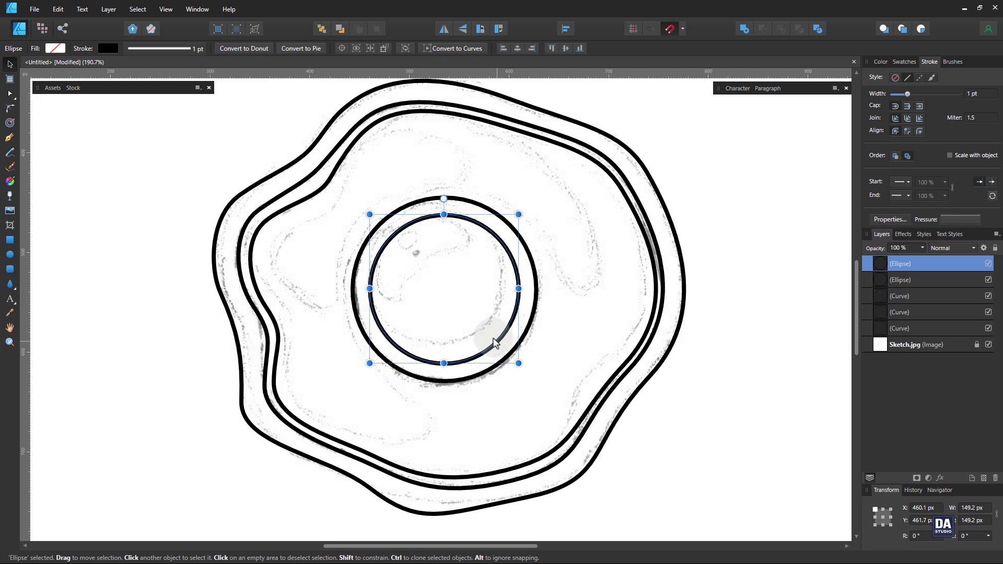
{"action": "left_click_drag", "start_coordinate": [518, 363], "coordinate": [506, 345]}
{"action": "key", "text": "z"}
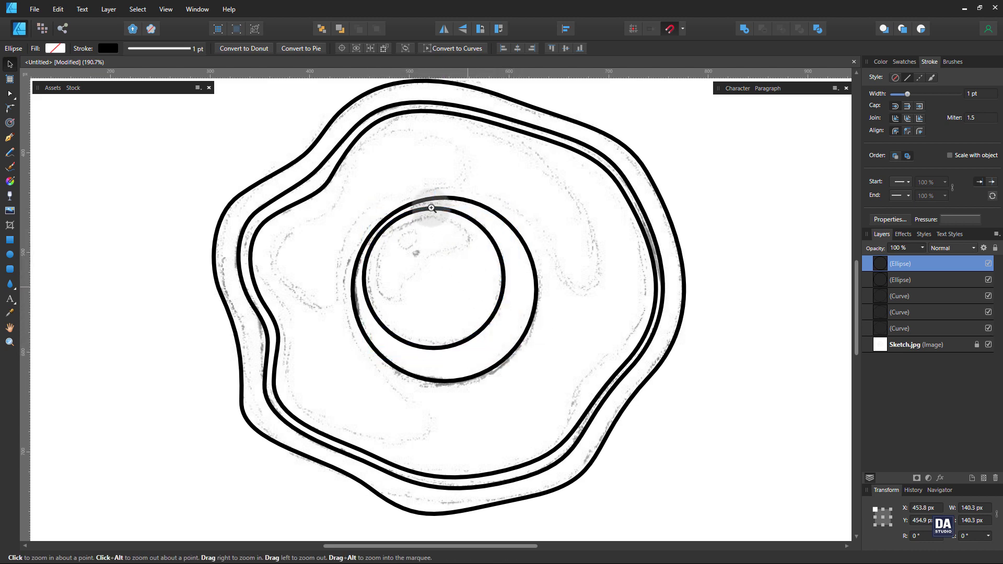
{"action": "mouse_move", "coordinate": [431, 208]}
{"action": "left_mouse_down"}
{"action": "mouse_move", "coordinate": [594, 208]}
{"action": "mouse_move", "coordinate": [512, 269]}
{"action": "left_mouse_up"}
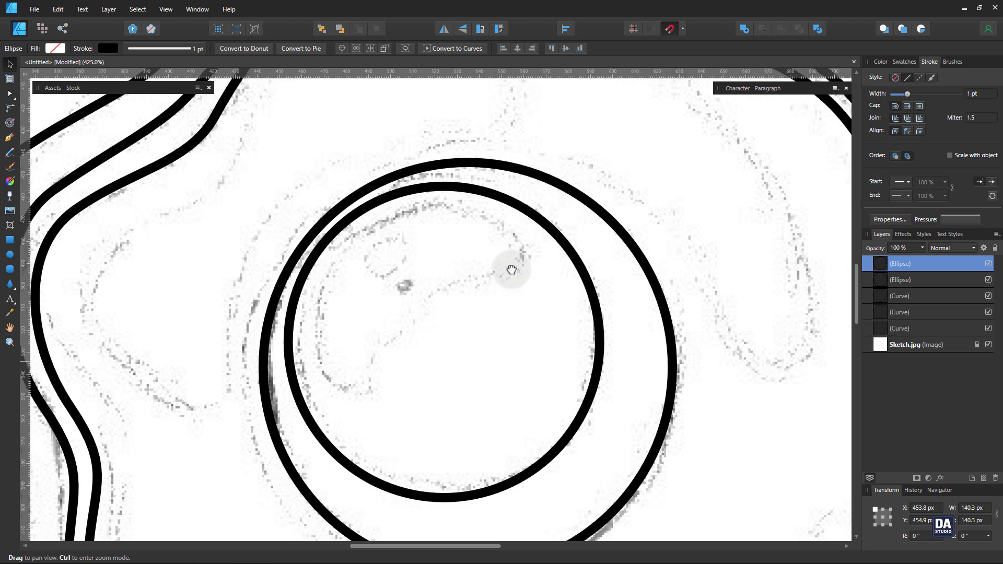
{"action": "left_click_drag", "start_coordinate": [600, 186], "coordinate": [604, 184]}
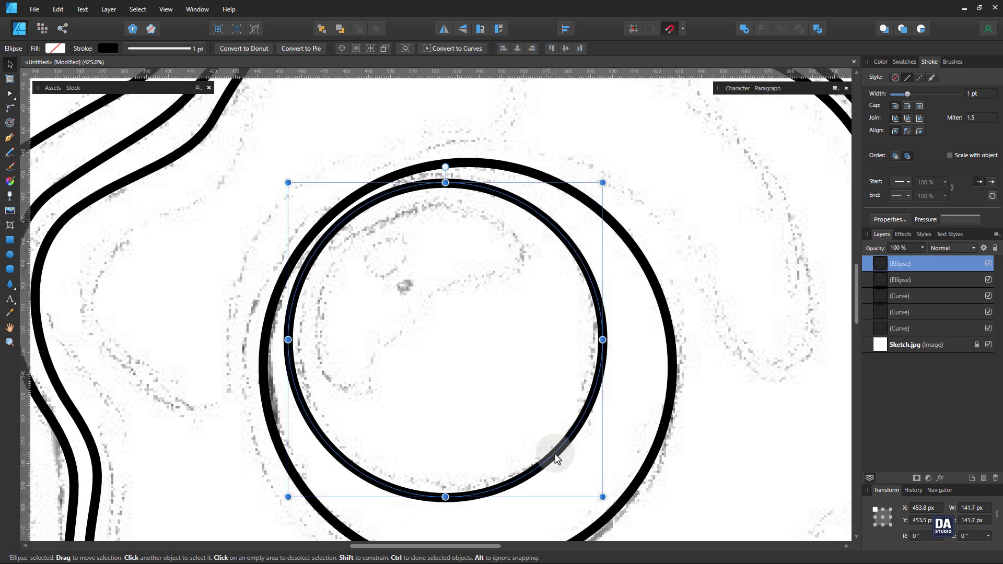
Step: Make a third circle about 108 px wide and convert it to curves
{"action": "left_click_drag", "start_coordinate": [558, 464], "coordinate": [548, 444], "text": "ctrl"}
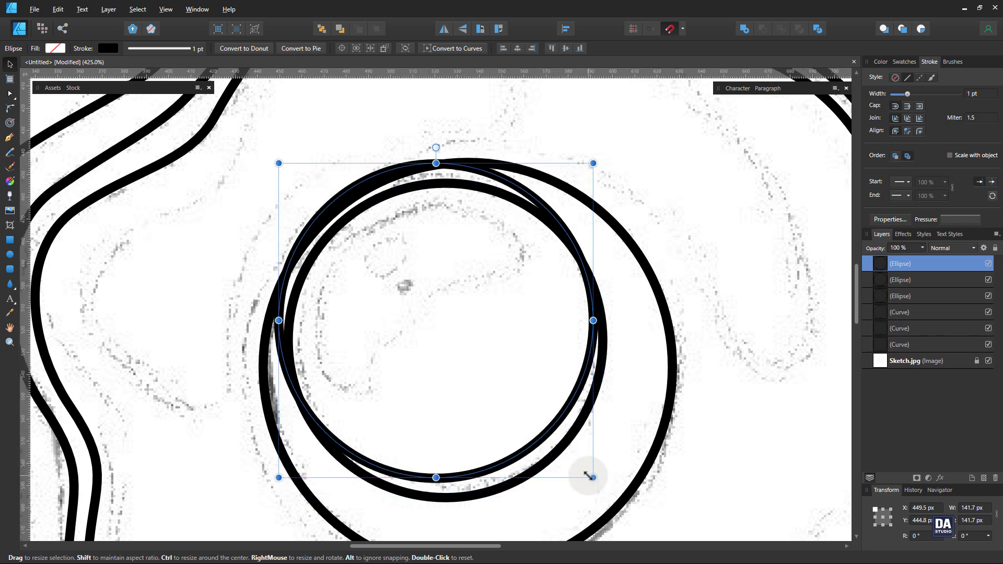
{"action": "left_click_drag", "start_coordinate": [590, 476], "coordinate": [552, 443]}
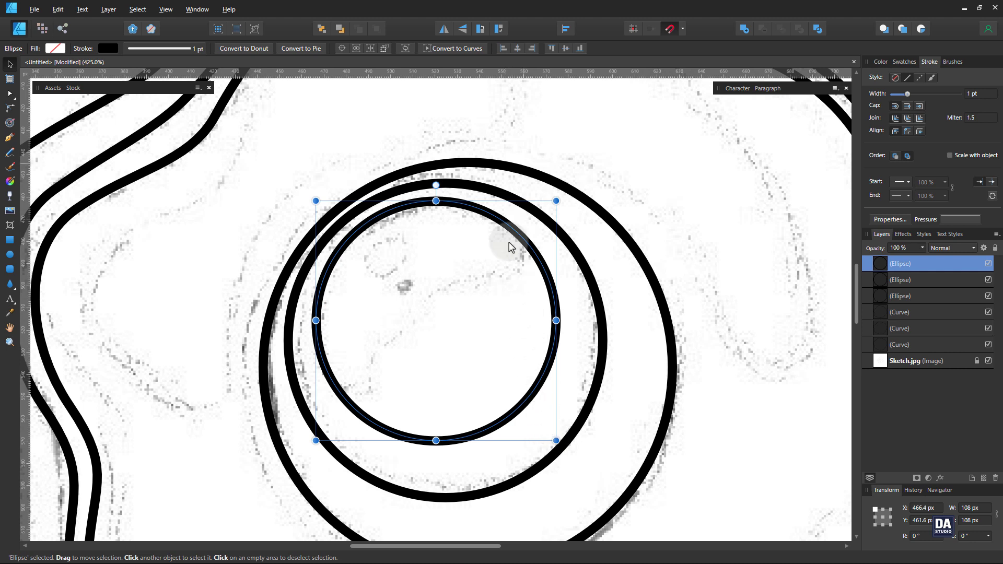
{"action": "left_click", "coordinate": [463, 47]}
Step: Flatten the small circle's lower half and pull its middle inward into a hook
{"action": "key", "text": "a"}
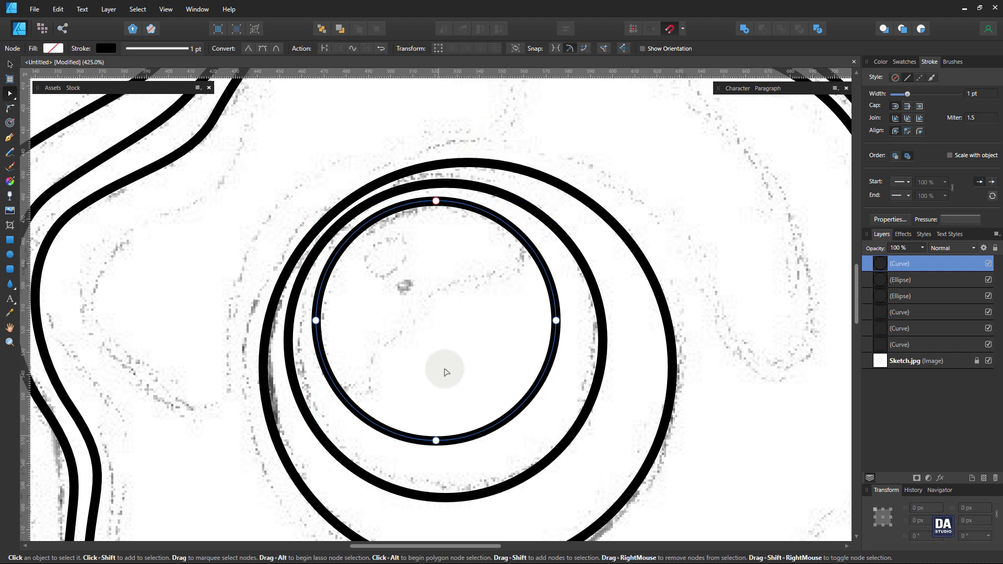
{"action": "left_click_drag", "start_coordinate": [435, 440], "coordinate": [404, 401]}
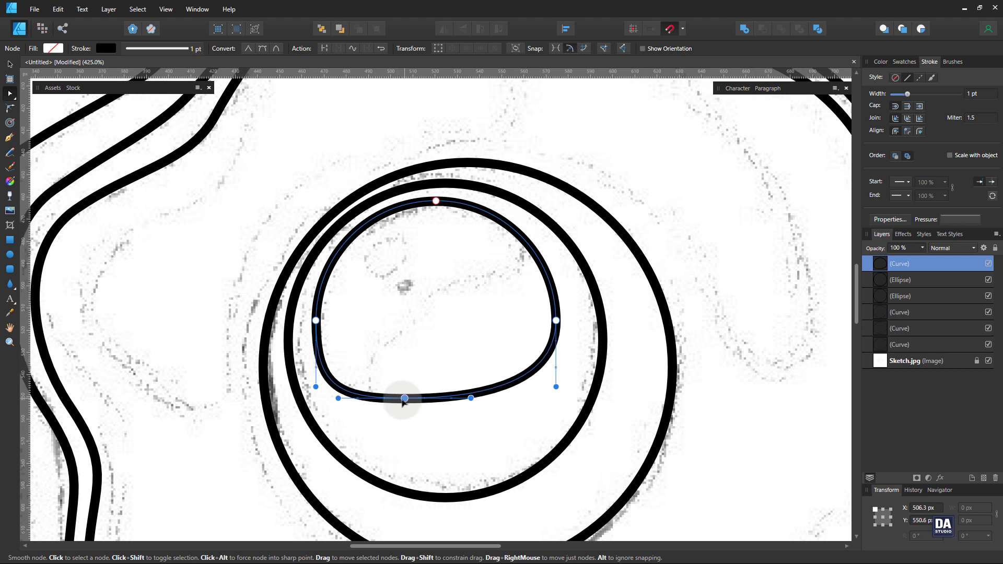
{"action": "left_click_drag", "start_coordinate": [555, 320], "coordinate": [535, 297]}
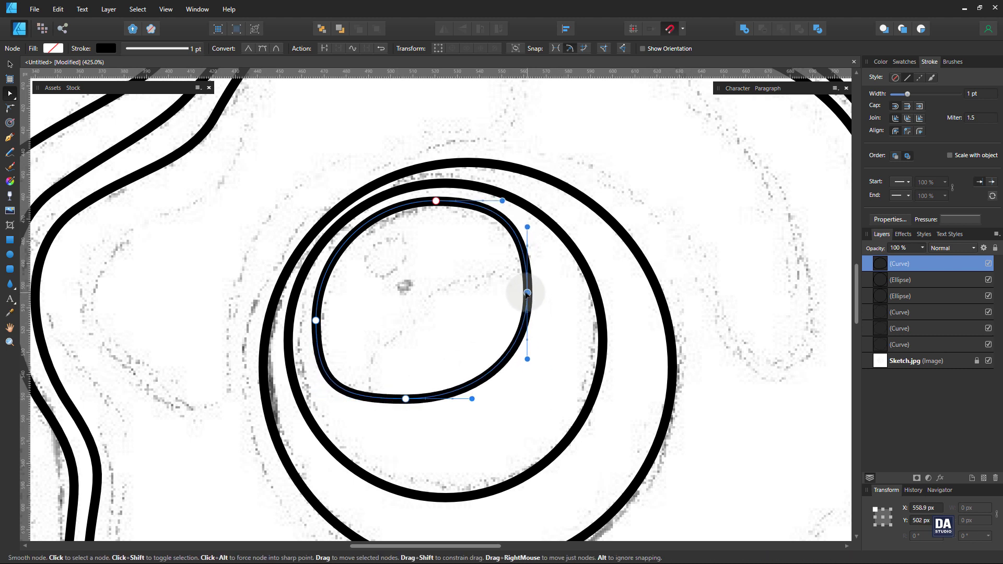
{"action": "left_click_drag", "start_coordinate": [405, 398], "coordinate": [405, 396]}
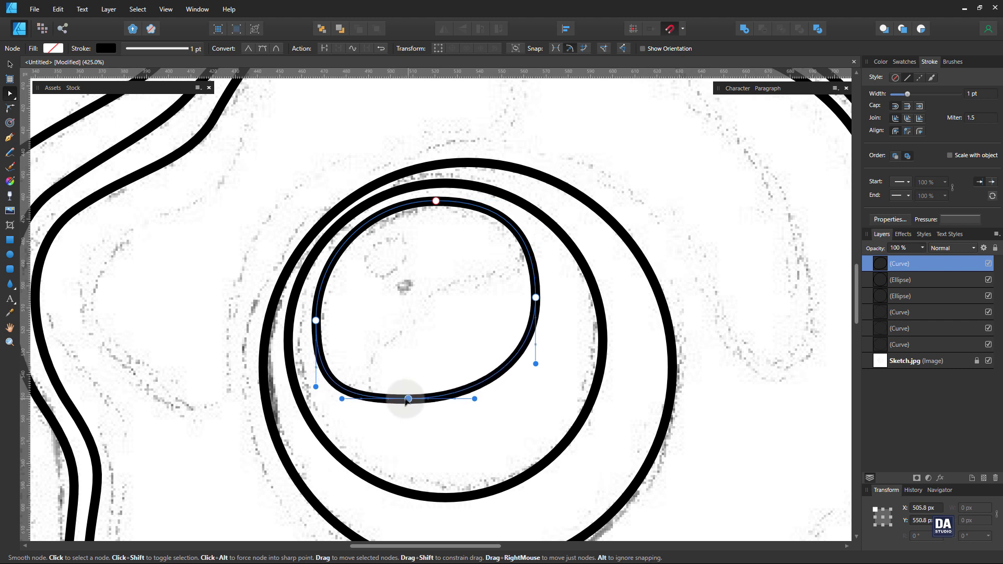
{"action": "mouse_move", "coordinate": [478, 389]}
{"action": "left_mouse_down"}
{"action": "mouse_move", "coordinate": [479, 360]}
{"action": "mouse_move", "coordinate": [432, 311]}
{"action": "left_mouse_up"}
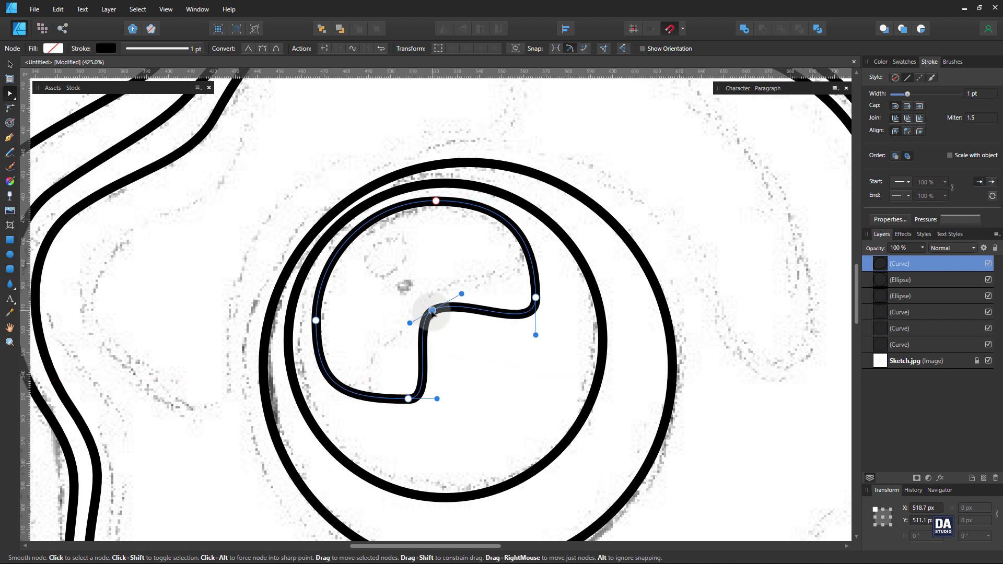
{"action": "left_click_drag", "start_coordinate": [408, 399], "coordinate": [380, 400]}
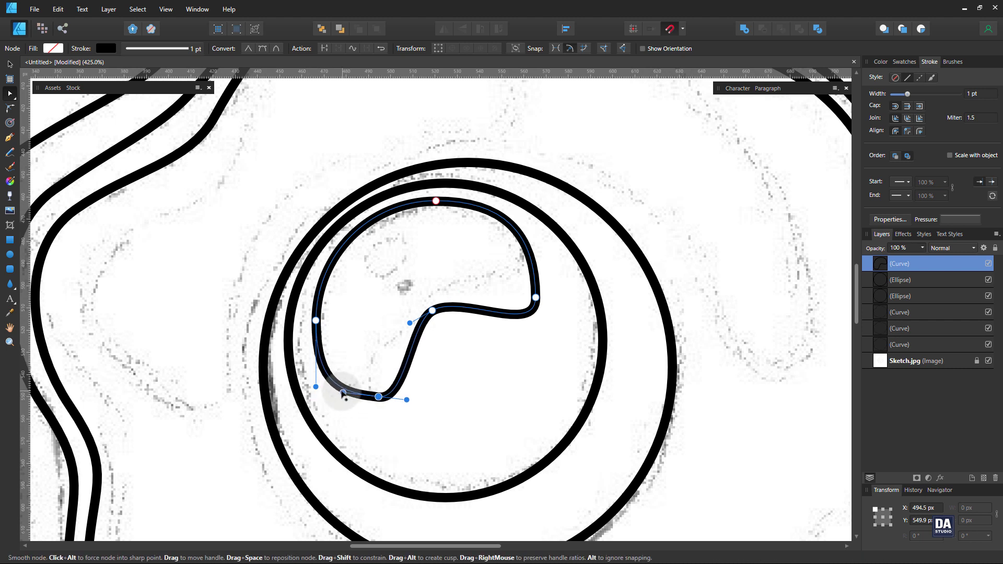
{"action": "mouse_move", "coordinate": [378, 398]}
{"action": "left_mouse_down"}
{"action": "mouse_move", "coordinate": [366, 402]}
{"action": "mouse_move", "coordinate": [402, 403]}
{"action": "left_mouse_up"}
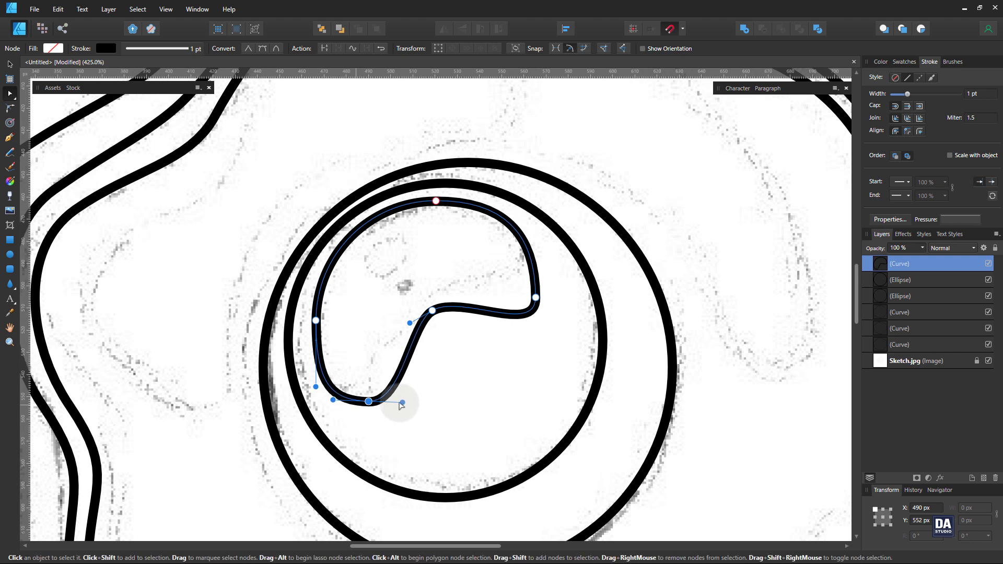
Step: Smooth the bottom-left bend and raise the middle and right nodes to shape the top
{"action": "mouse_move", "coordinate": [334, 392]}
{"action": "left_mouse_down"}
{"action": "mouse_move", "coordinate": [367, 399]}
{"action": "mouse_move", "coordinate": [333, 390]}
{"action": "left_mouse_up"}
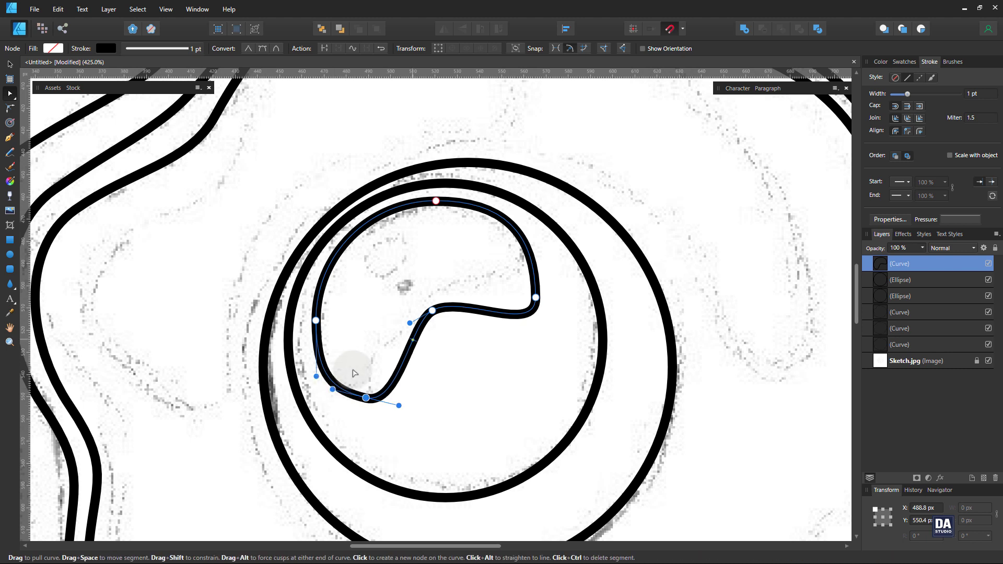
{"action": "left_click_drag", "start_coordinate": [409, 323], "coordinate": [360, 325]}
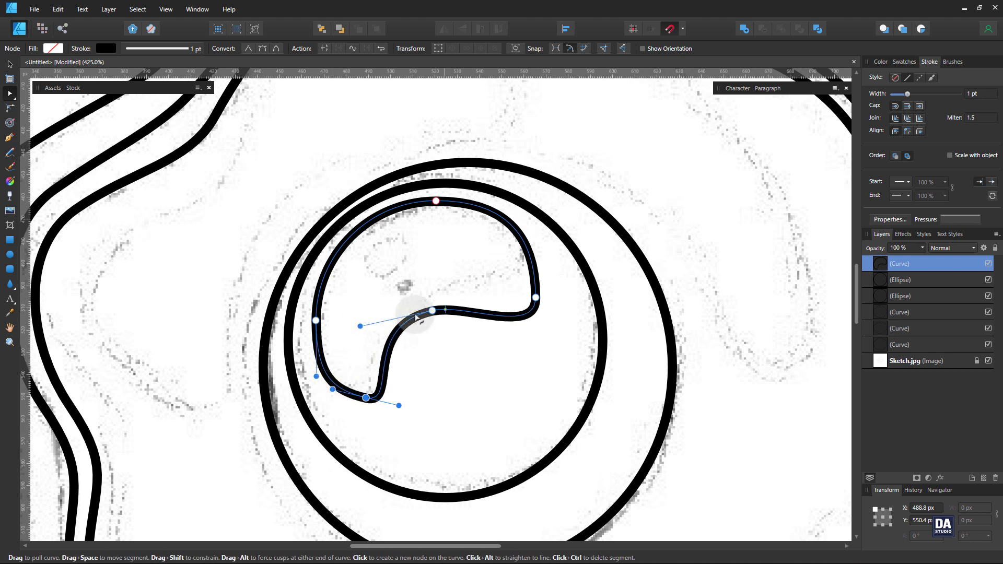
{"action": "left_click", "coordinate": [432, 310]}
{"action": "left_click_drag", "start_coordinate": [432, 310], "coordinate": [477, 279]}
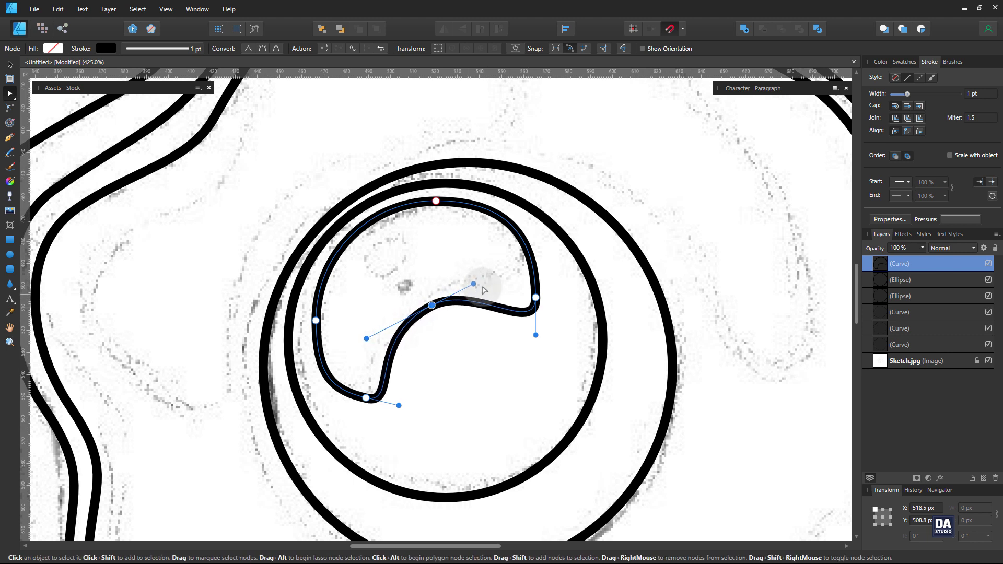
{"action": "left_click", "coordinate": [536, 297]}
{"action": "left_click_drag", "start_coordinate": [535, 297], "coordinate": [528, 269]}
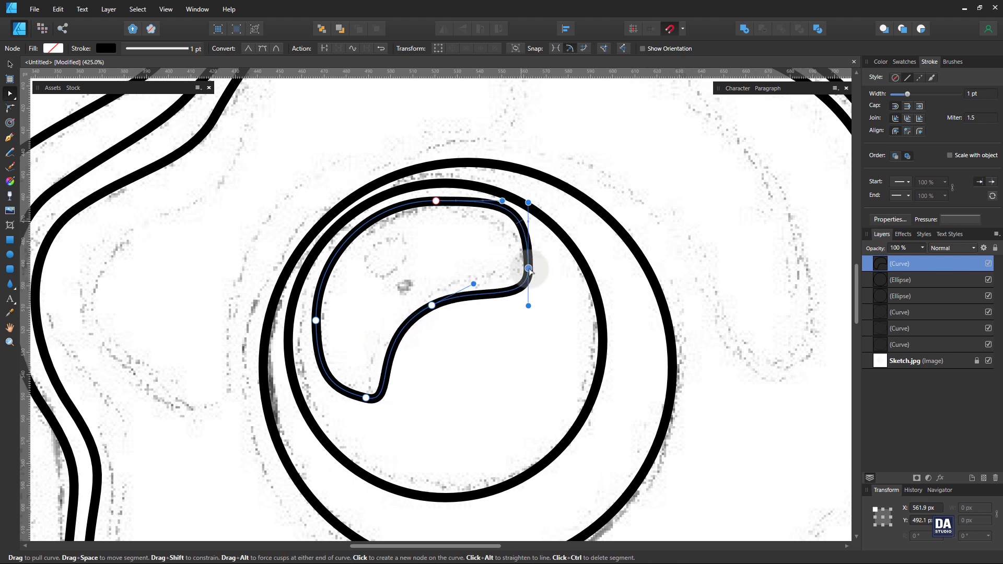
{"action": "mouse_move", "coordinate": [502, 200]}
{"action": "left_mouse_down"}
{"action": "mouse_move", "coordinate": [470, 201]}
{"action": "mouse_move", "coordinate": [525, 208]}
{"action": "mouse_move", "coordinate": [520, 222]}
{"action": "left_mouse_up"}
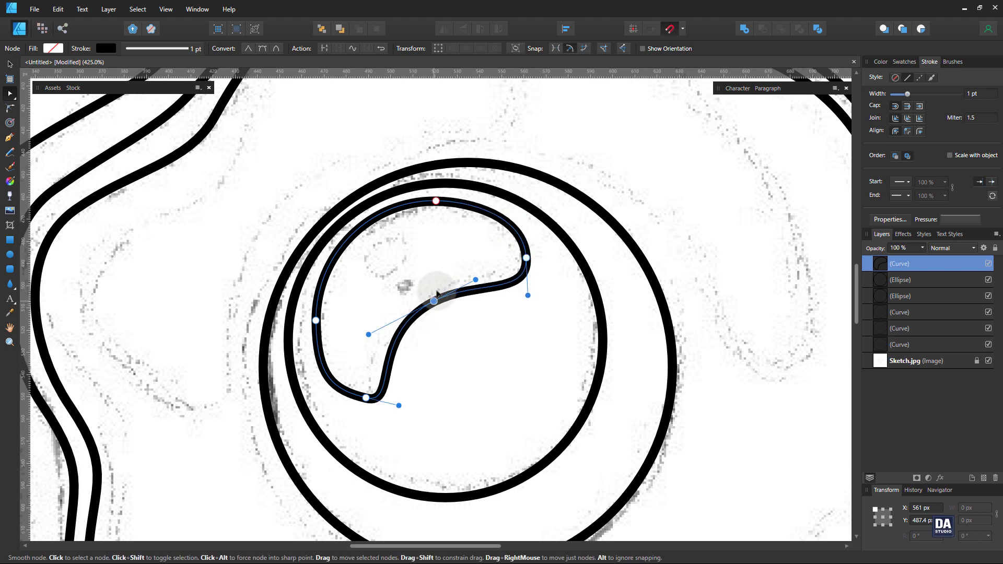
Step: Fine-tune the middle and bottom nodes and handles into a smooth bean-shaped highlight
{"action": "left_click_drag", "start_coordinate": [431, 305], "coordinate": [479, 263]}
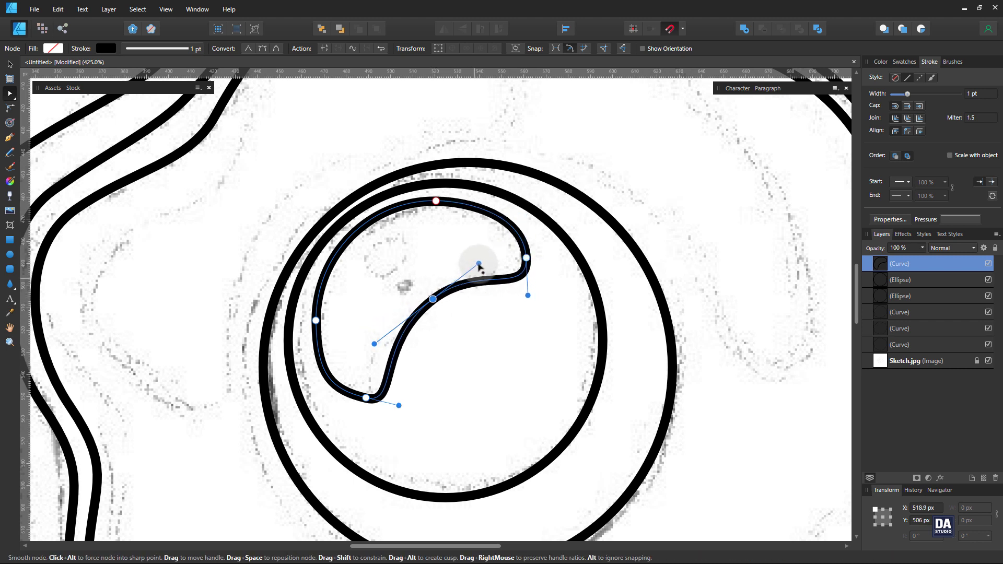
{"action": "left_click_drag", "start_coordinate": [366, 398], "coordinate": [353, 389]}
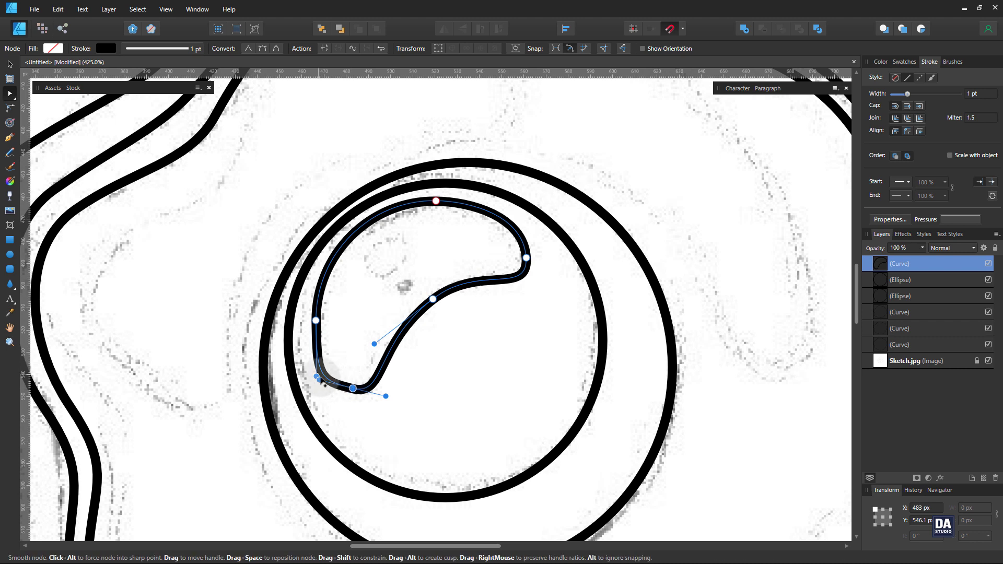
{"action": "left_click_drag", "start_coordinate": [315, 361], "coordinate": [317, 345]}
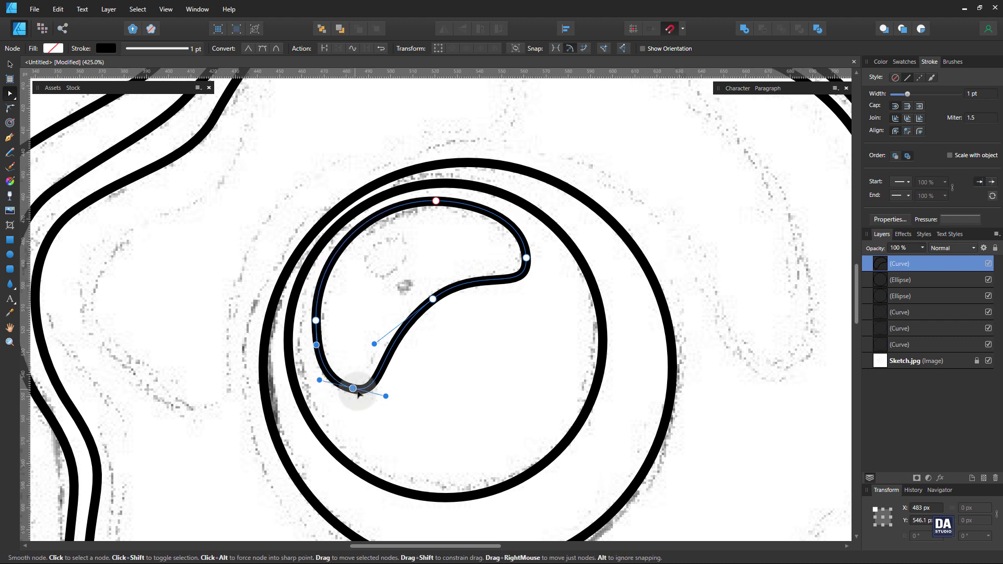
{"action": "left_click_drag", "start_coordinate": [353, 388], "coordinate": [326, 382]}
{"action": "left_click_drag", "start_coordinate": [374, 345], "coordinate": [363, 347]}
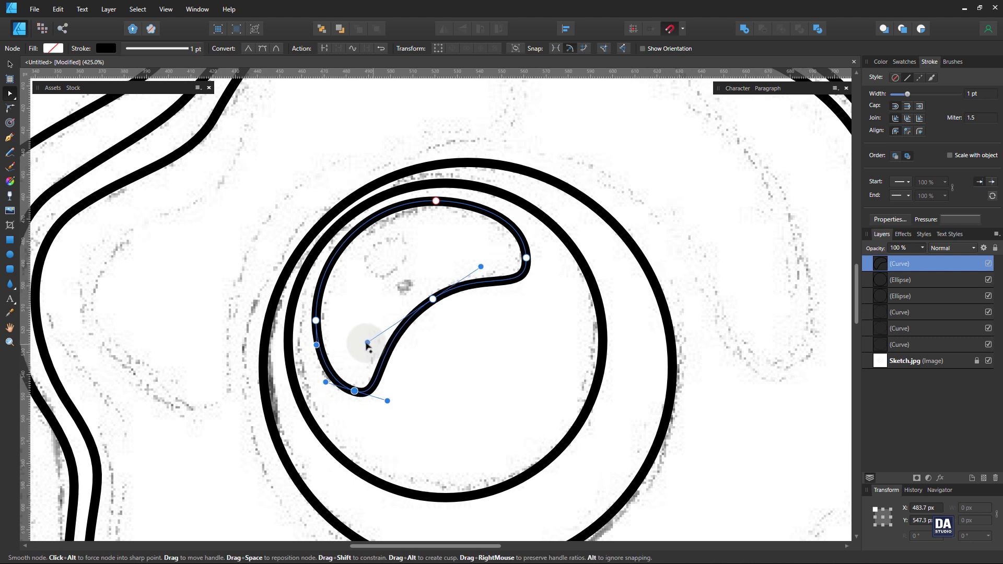
{"action": "left_click_drag", "start_coordinate": [432, 299], "coordinate": [428, 305]}
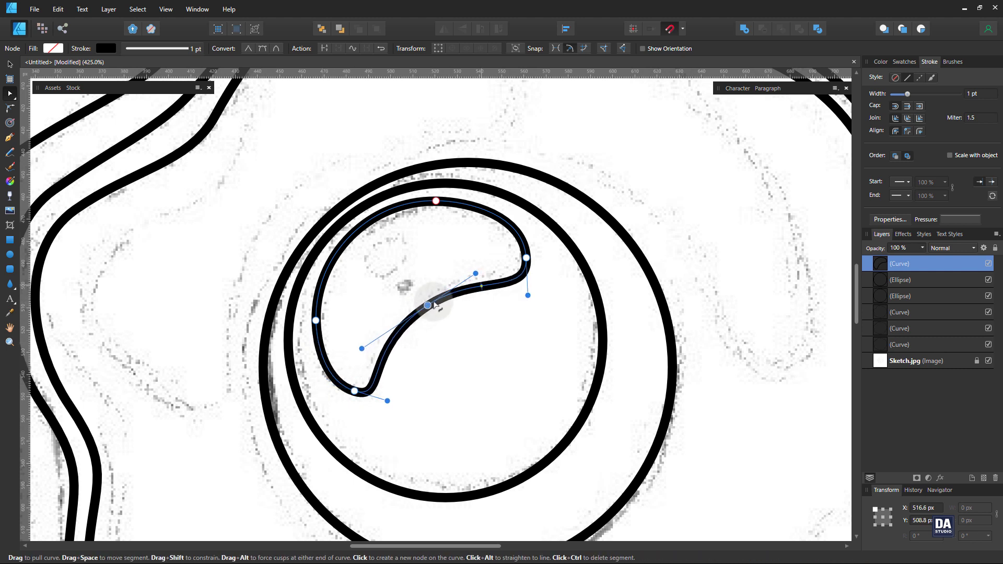
{"action": "left_click_drag", "start_coordinate": [475, 274], "coordinate": [527, 251]}
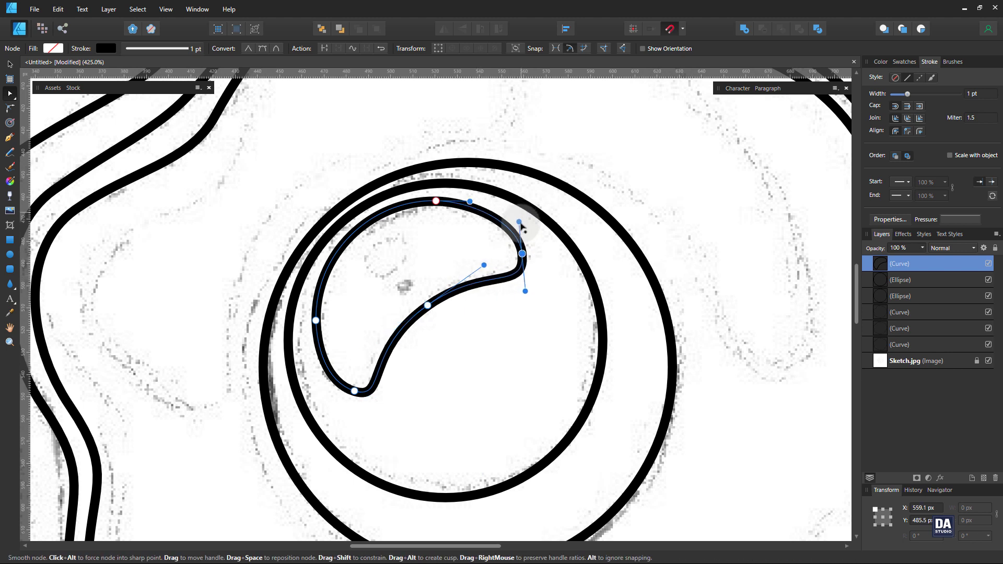
{"action": "left_click", "coordinate": [472, 349]}
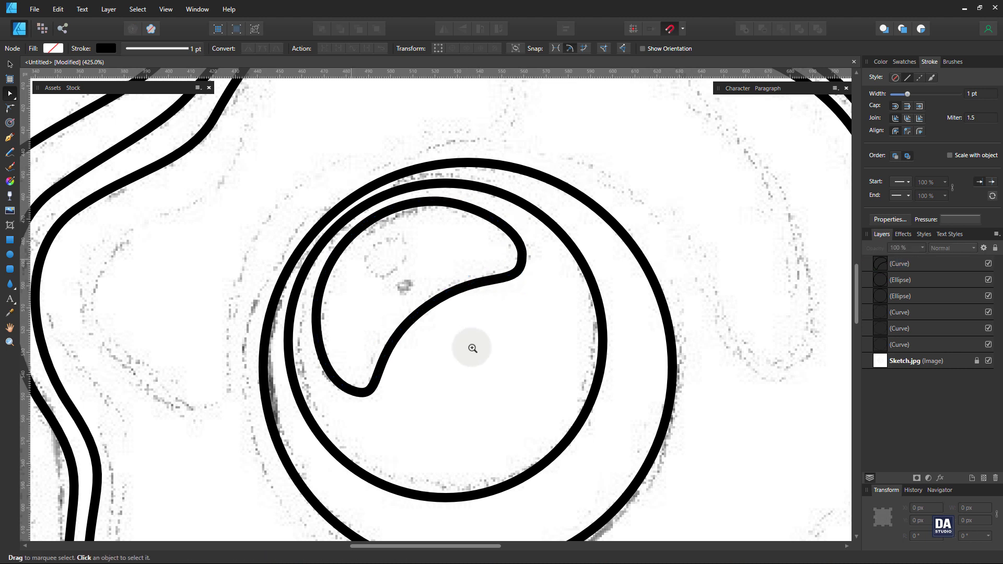
Step: Draw a small ellipse inside the yolk, tilt it, convert it to curves and reshape its nodes
{"action": "left_click", "coordinate": [10, 255]}
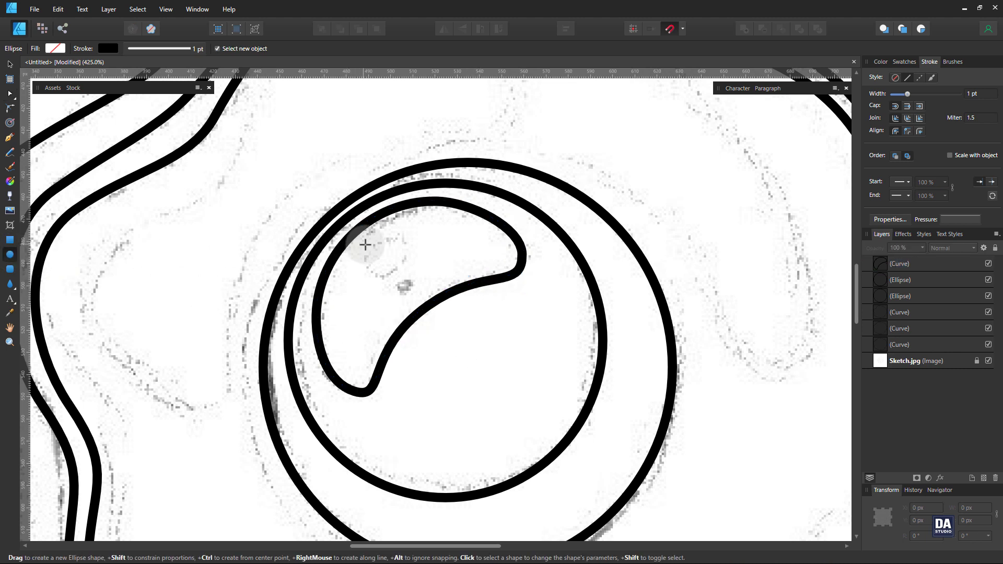
{"action": "left_click_drag", "start_coordinate": [365, 245], "coordinate": [414, 275]}
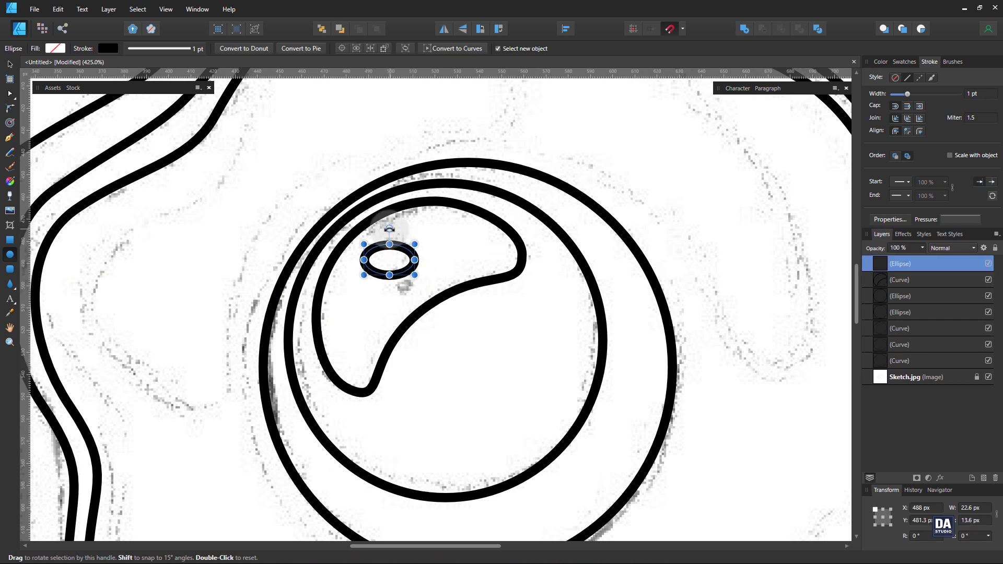
{"action": "left_click_drag", "start_coordinate": [389, 228], "coordinate": [374, 232]}
{"action": "left_click", "coordinate": [456, 49]}
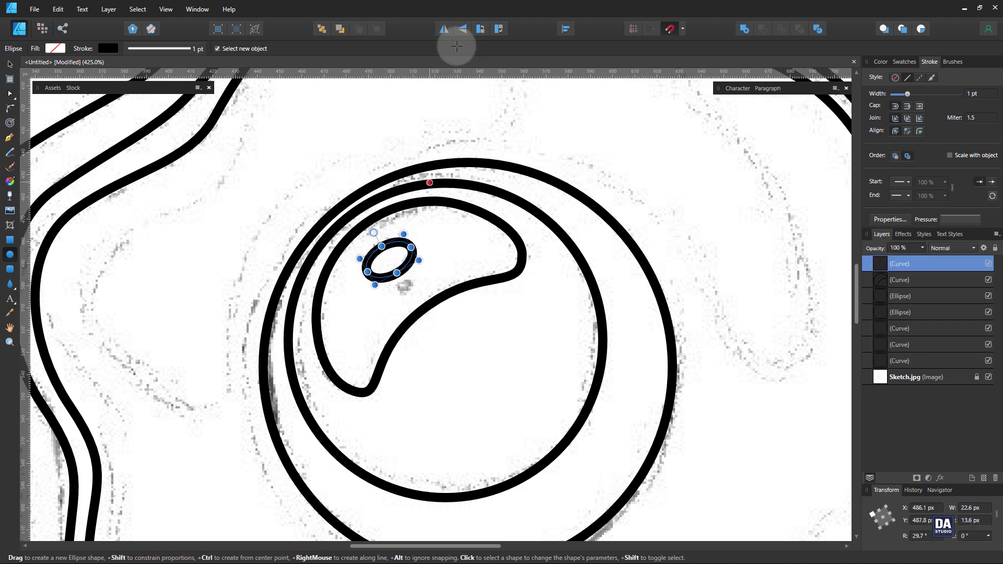
{"action": "key", "text": "a"}
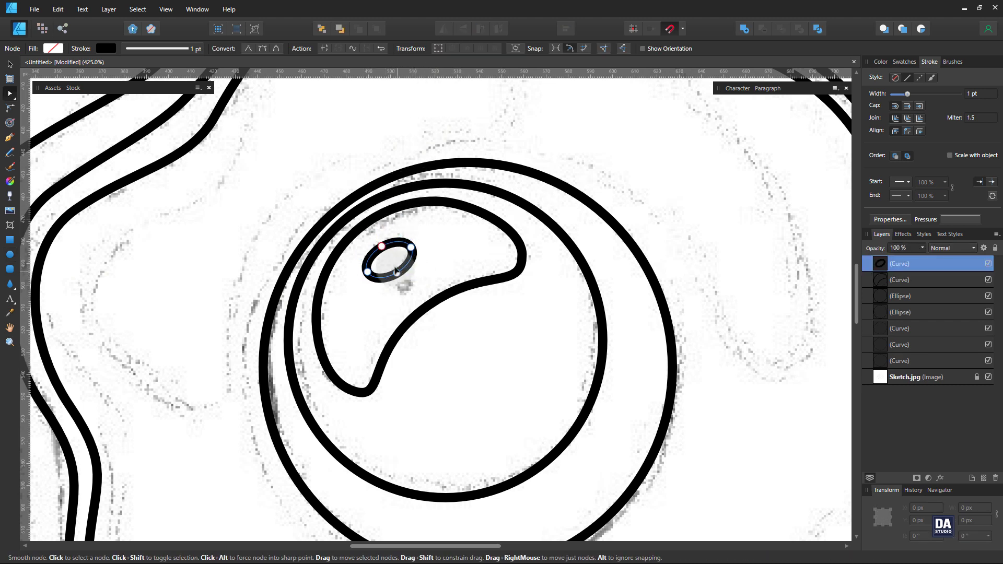
{"action": "left_click_drag", "start_coordinate": [394, 269], "coordinate": [392, 273]}
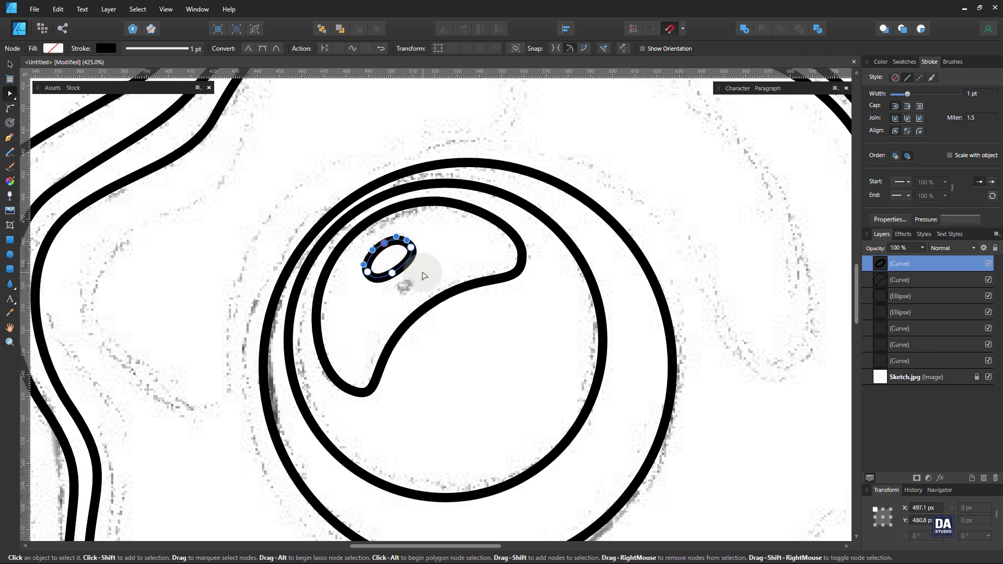
{"action": "left_click", "coordinate": [401, 276]}
{"action": "left_click_drag", "start_coordinate": [401, 276], "coordinate": [497, 258]}
{"action": "left_click", "coordinate": [422, 235]}
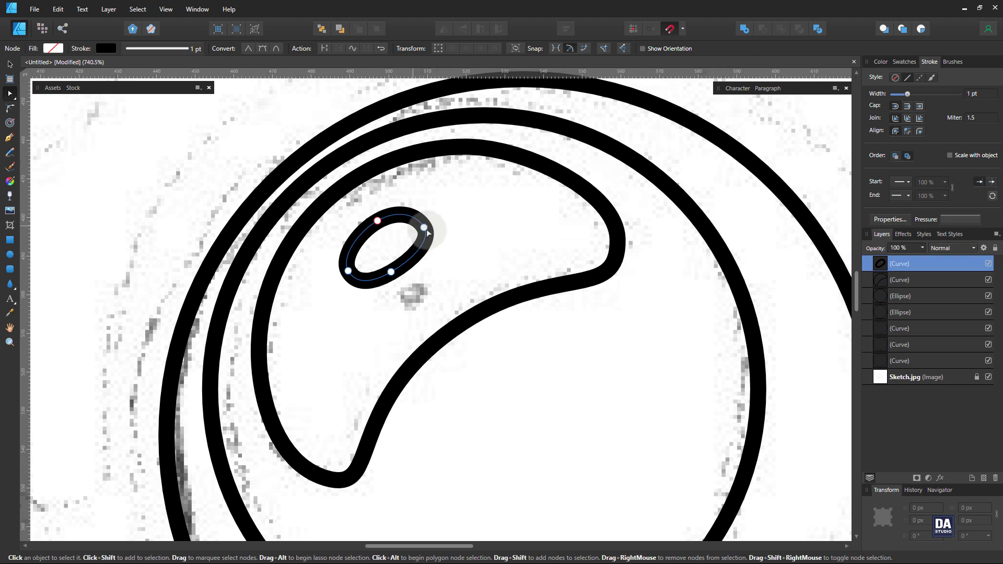
{"action": "left_click", "coordinate": [427, 228]}
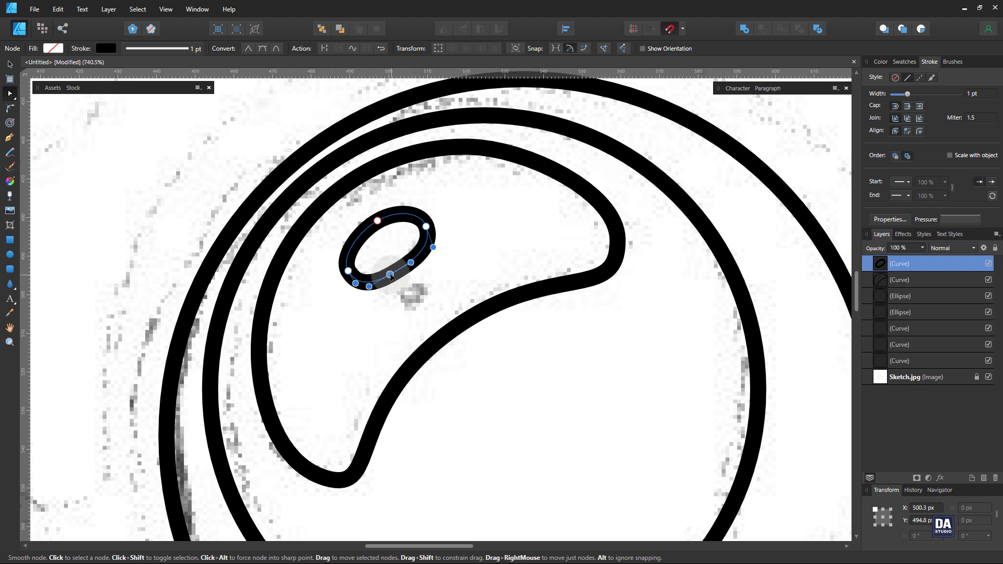
Step: Add a second 12.2 × 4.6 px ellipse below the oval highlight, tilted 33.8°
{"action": "left_click", "coordinate": [10, 255]}
{"action": "left_click_drag", "start_coordinate": [400, 289], "coordinate": [438, 307]}
{"action": "mouse_move", "coordinate": [417, 273]}
{"action": "left_mouse_down"}
{"action": "mouse_move", "coordinate": [401, 277]}
{"action": "mouse_move", "coordinate": [433, 287]}
{"action": "left_mouse_up"}
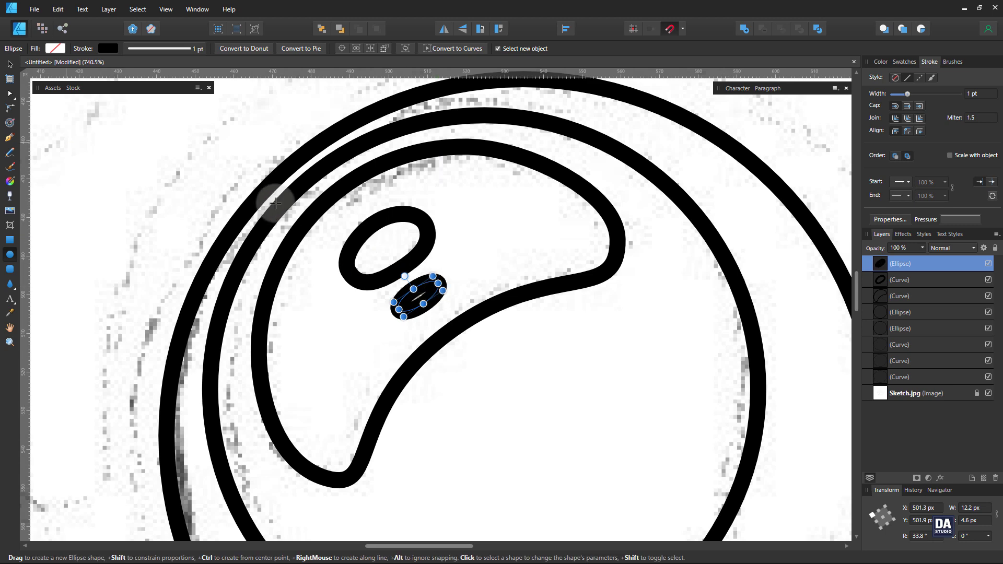
{"action": "left_click", "coordinate": [10, 63]}
{"action": "mouse_move", "coordinate": [499, 338]}
{"action": "left_mouse_down"}
{"action": "mouse_move", "coordinate": [524, 311]}
{"action": "mouse_move", "coordinate": [403, 322]}
{"action": "left_mouse_up"}
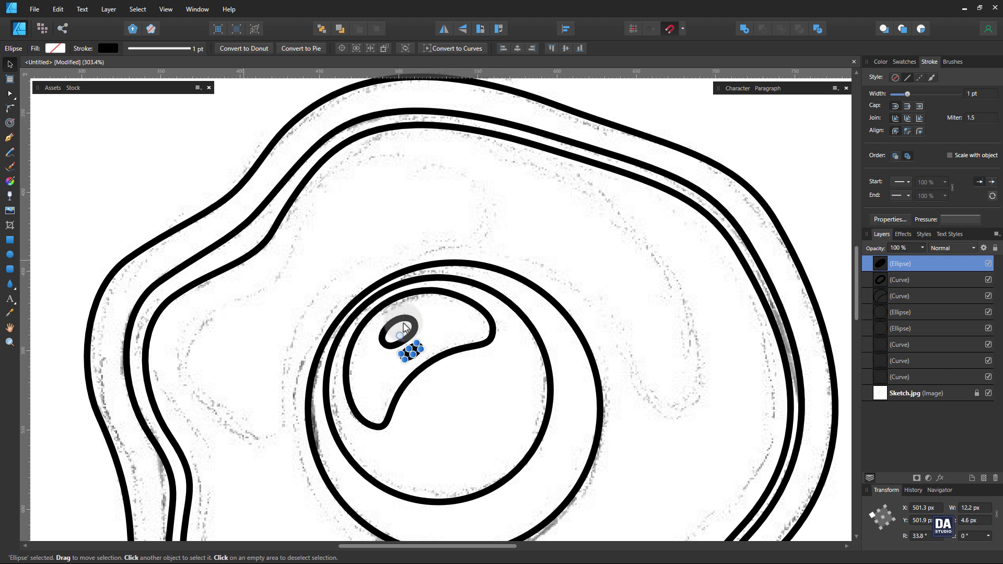
{"action": "left_click", "coordinate": [9, 138]}
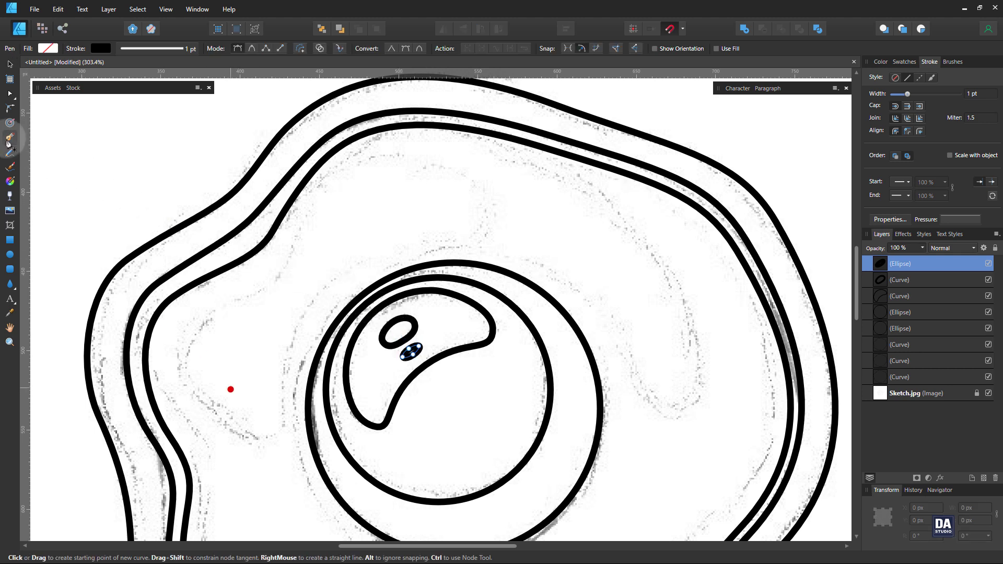
Step: Trace the egg white's inner fold as a curve arching over the top and back above the yolk
{"action": "left_click", "coordinate": [200, 403]}
{"action": "mouse_move", "coordinate": [235, 300]}
{"action": "left_mouse_down"}
{"action": "mouse_move", "coordinate": [314, 262]}
{"action": "mouse_move", "coordinate": [325, 191]}
{"action": "left_mouse_up"}
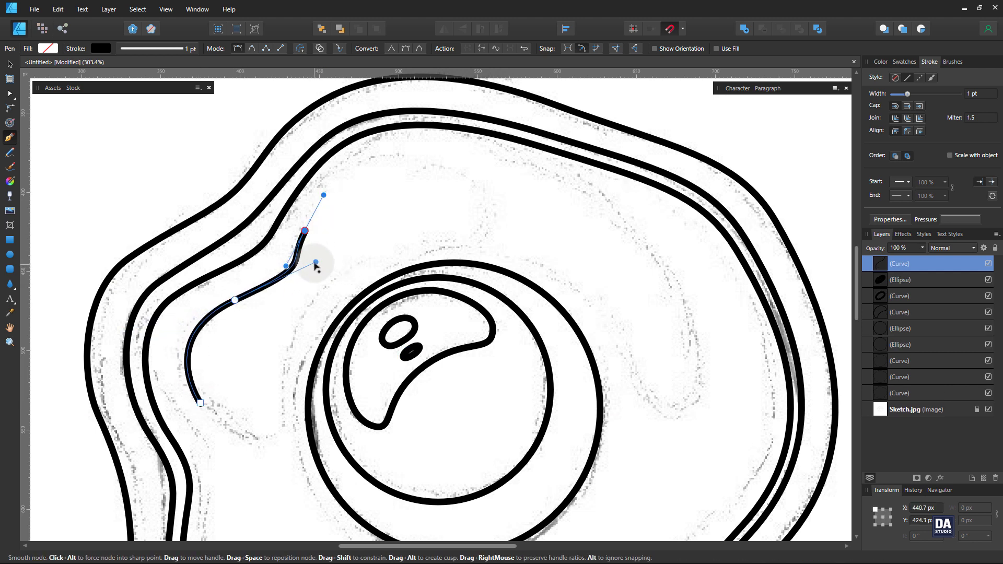
{"action": "left_click_drag", "start_coordinate": [316, 262], "coordinate": [291, 278]}
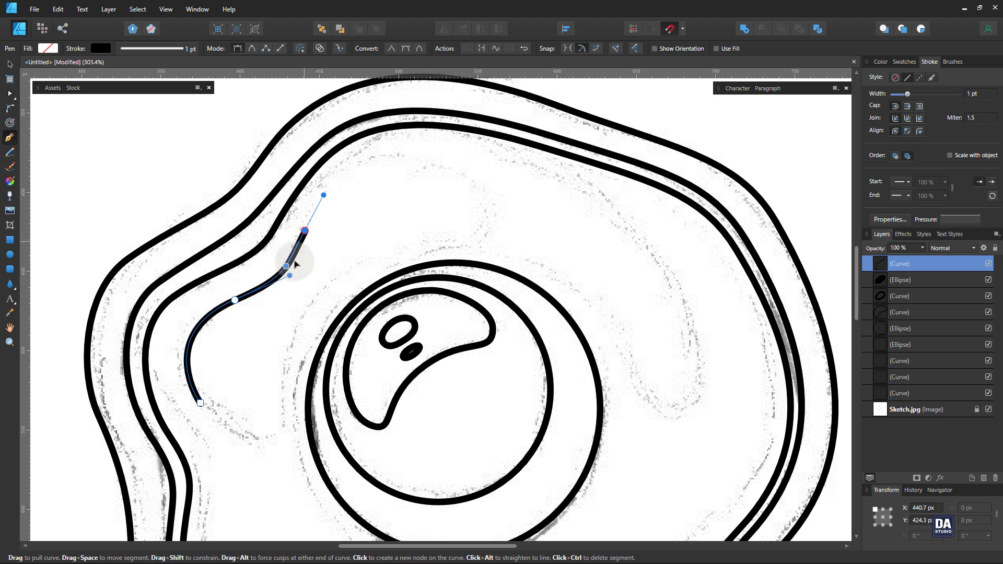
{"action": "left_click_drag", "start_coordinate": [305, 230], "coordinate": [309, 225]}
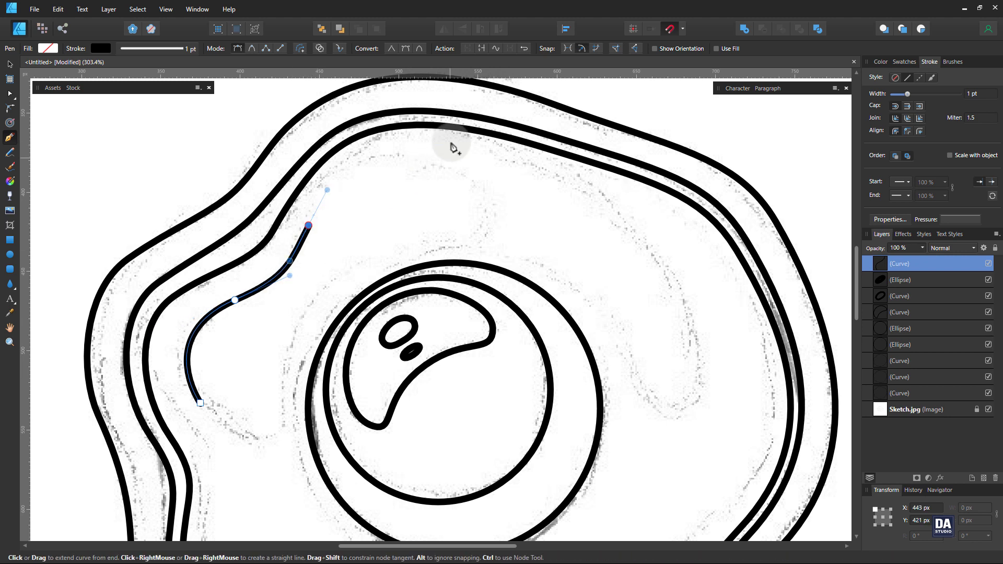
{"action": "left_click_drag", "start_coordinate": [451, 149], "coordinate": [552, 166]}
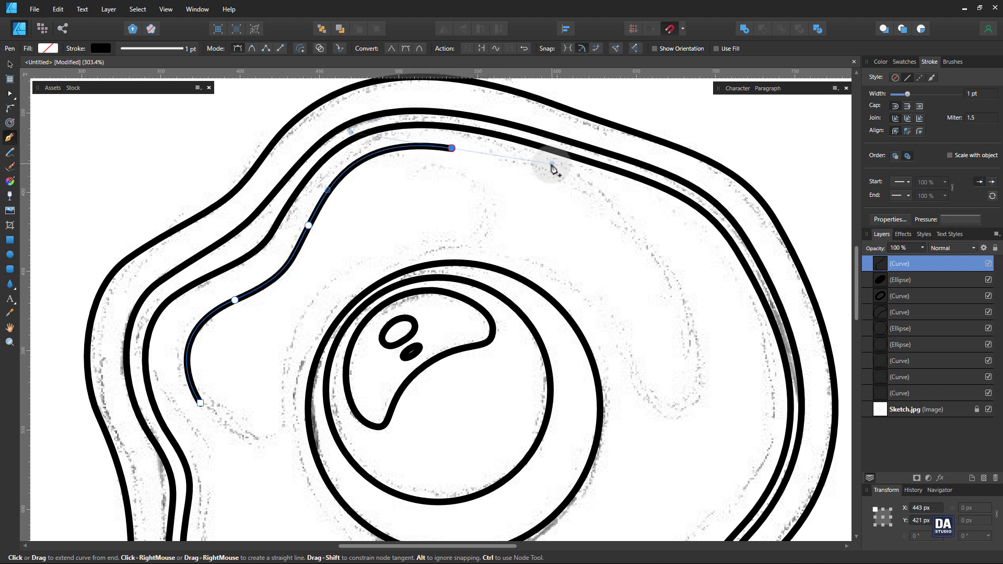
{"action": "left_click_drag", "start_coordinate": [652, 250], "coordinate": [701, 328]}
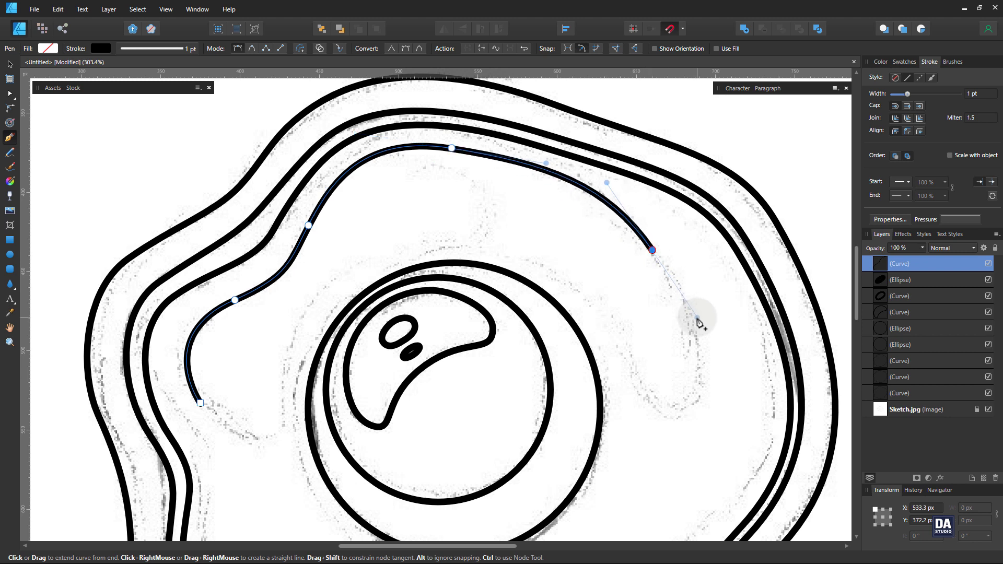
{"action": "left_click_drag", "start_coordinate": [696, 399], "coordinate": [679, 420]}
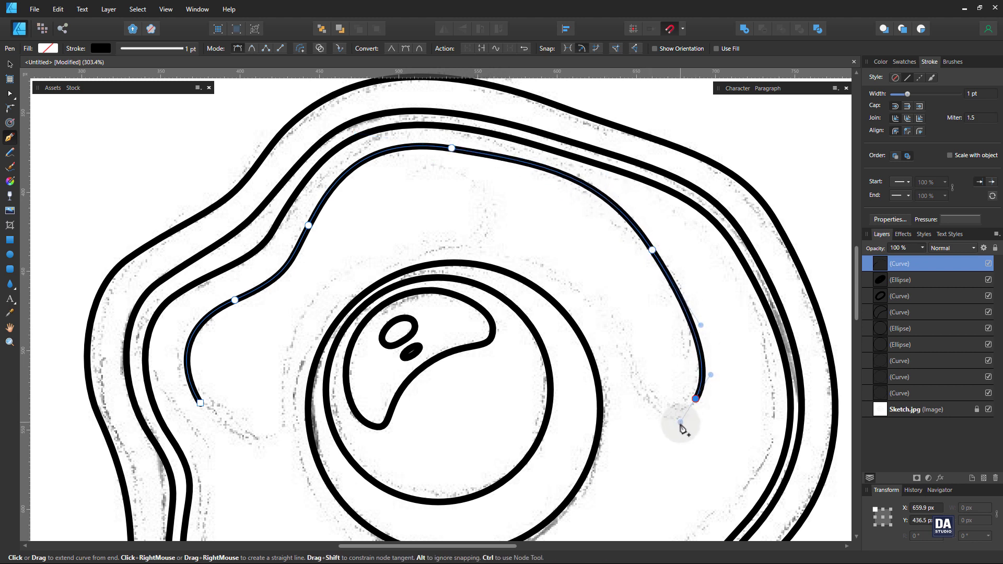
{"action": "left_click_drag", "start_coordinate": [647, 389], "coordinate": [635, 378]}
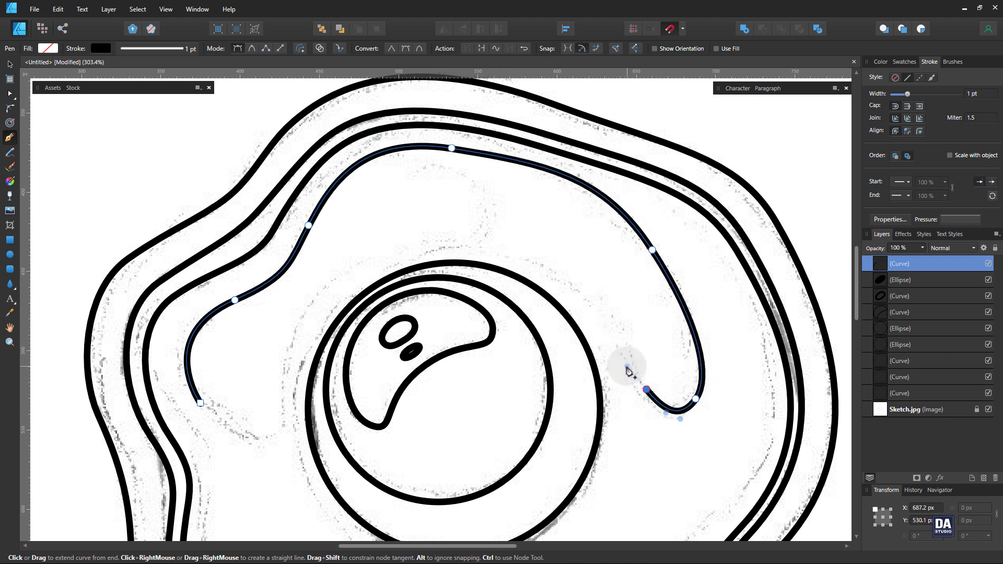
{"action": "left_click", "coordinate": [645, 390], "text": "ctrl"}
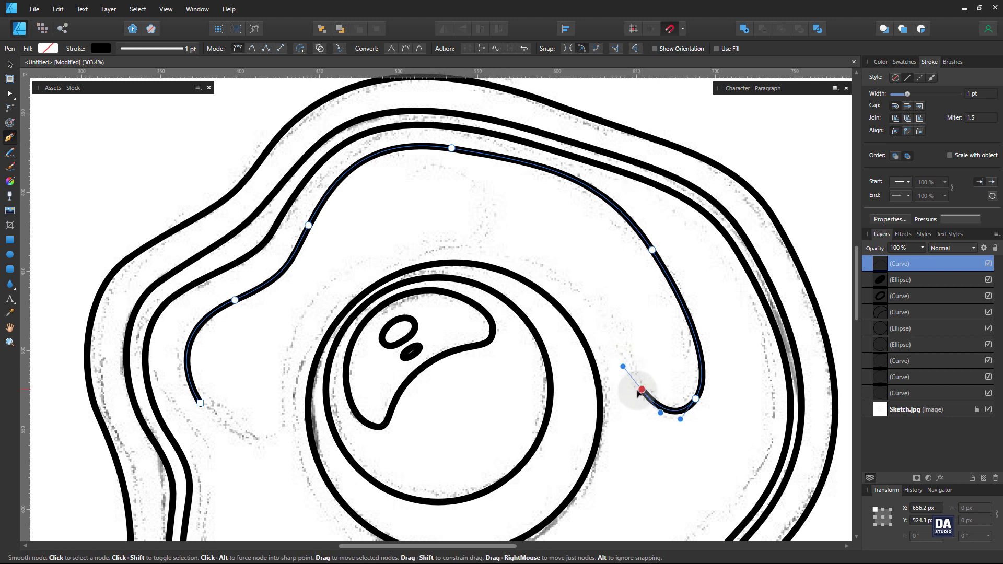
{"action": "left_click_drag", "start_coordinate": [698, 401], "coordinate": [703, 401]}
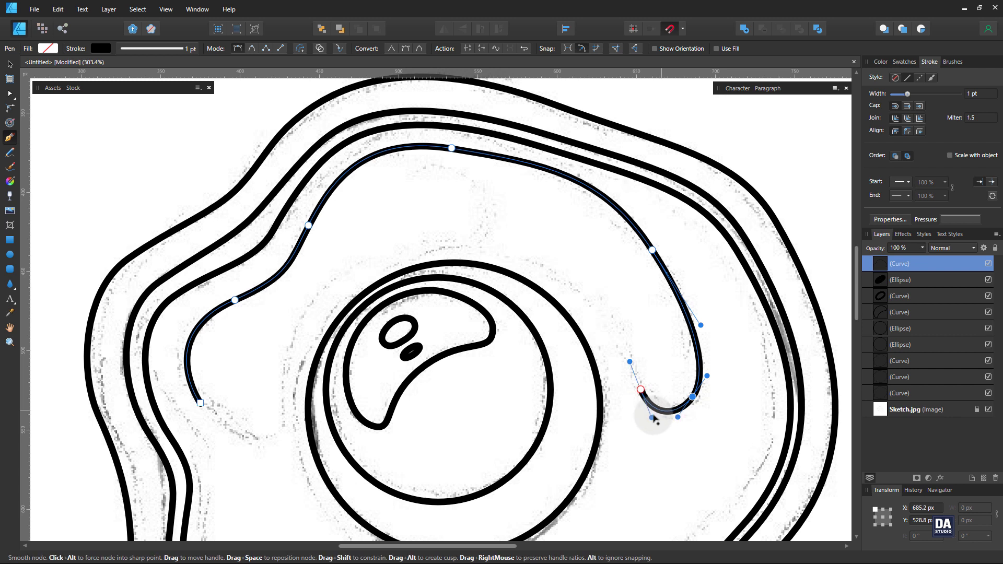
{"action": "left_click_drag", "start_coordinate": [533, 263], "coordinate": [464, 239]}
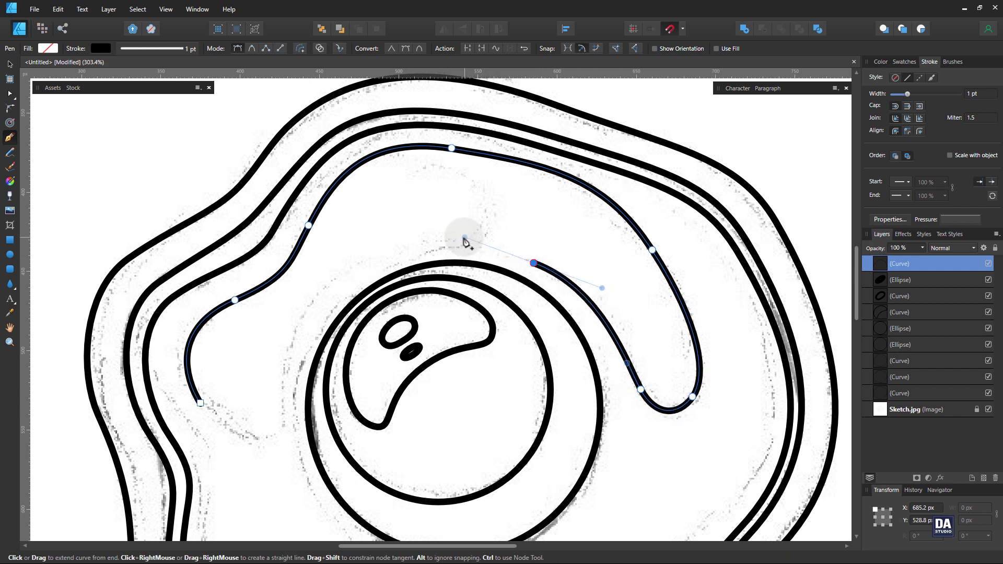
{"action": "mouse_move", "coordinate": [392, 265]}
{"action": "left_mouse_down"}
{"action": "mouse_move", "coordinate": [349, 283]}
{"action": "mouse_move", "coordinate": [295, 334]}
{"action": "left_mouse_up"}
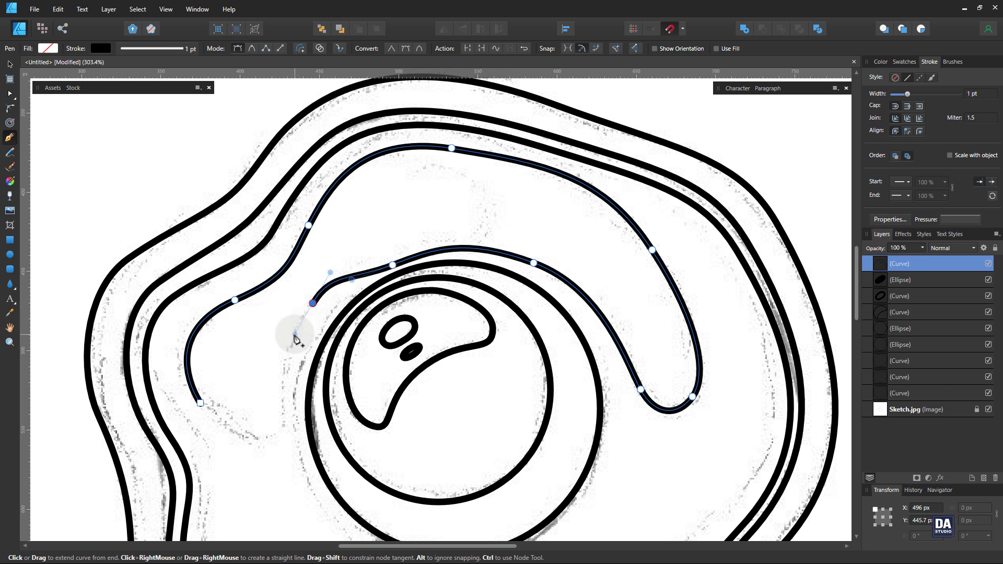
{"action": "mouse_move", "coordinate": [281, 389]}
{"action": "left_mouse_down"}
{"action": "mouse_move", "coordinate": [281, 424]}
{"action": "mouse_move", "coordinate": [235, 441]}
{"action": "mouse_move", "coordinate": [208, 420]}
{"action": "left_mouse_up"}
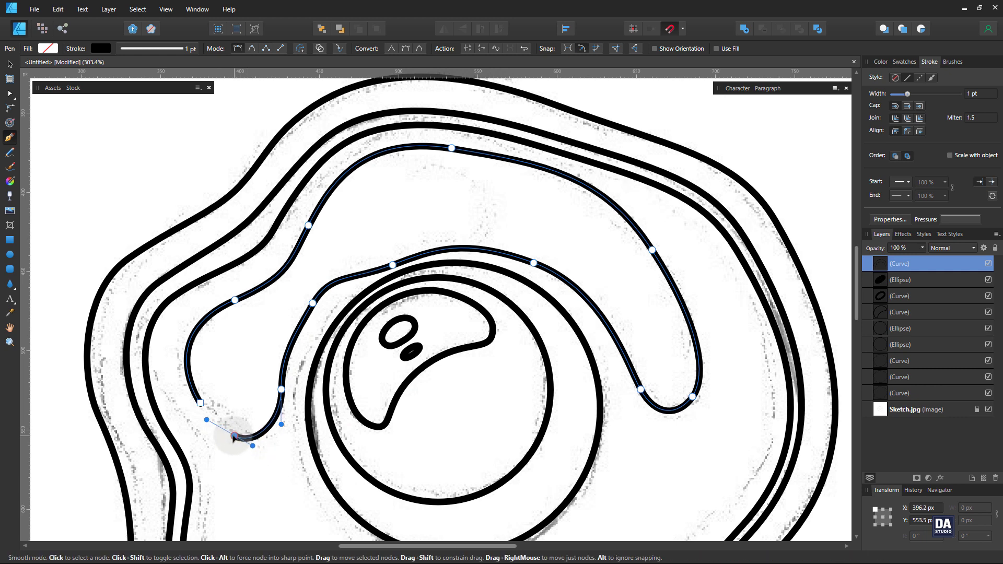
{"action": "left_click_drag", "start_coordinate": [281, 425], "coordinate": [275, 436]}
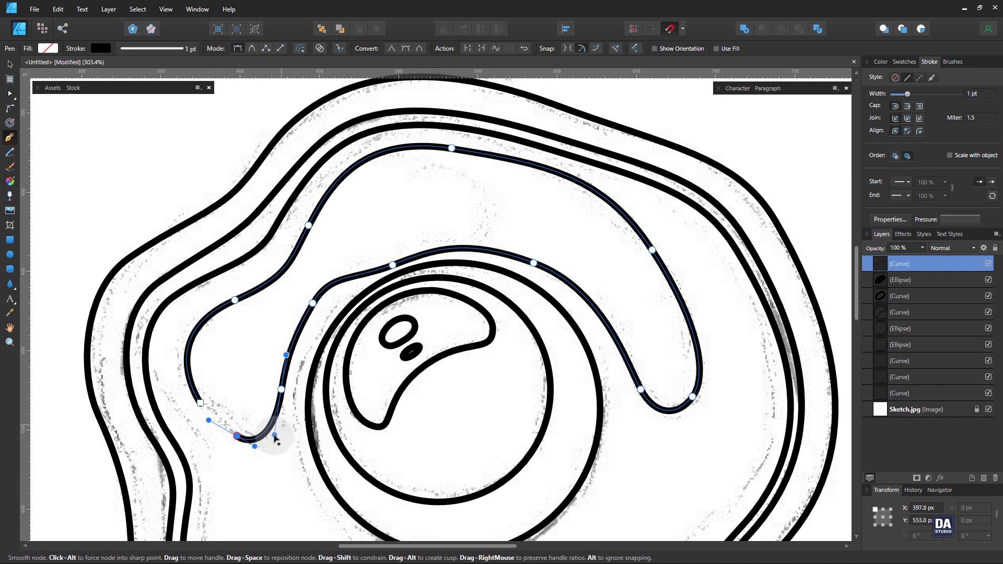
Step: Refine the fold curve's starting point, lower-left bend and the nodes beside and above the yolk
{"action": "left_click", "coordinate": [200, 403]}
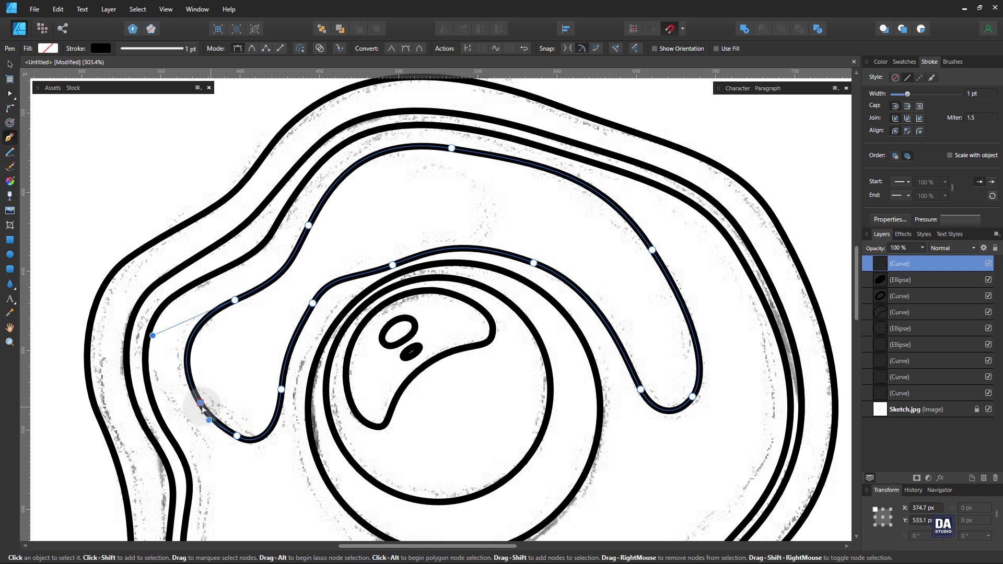
{"action": "left_click", "coordinate": [212, 419]}
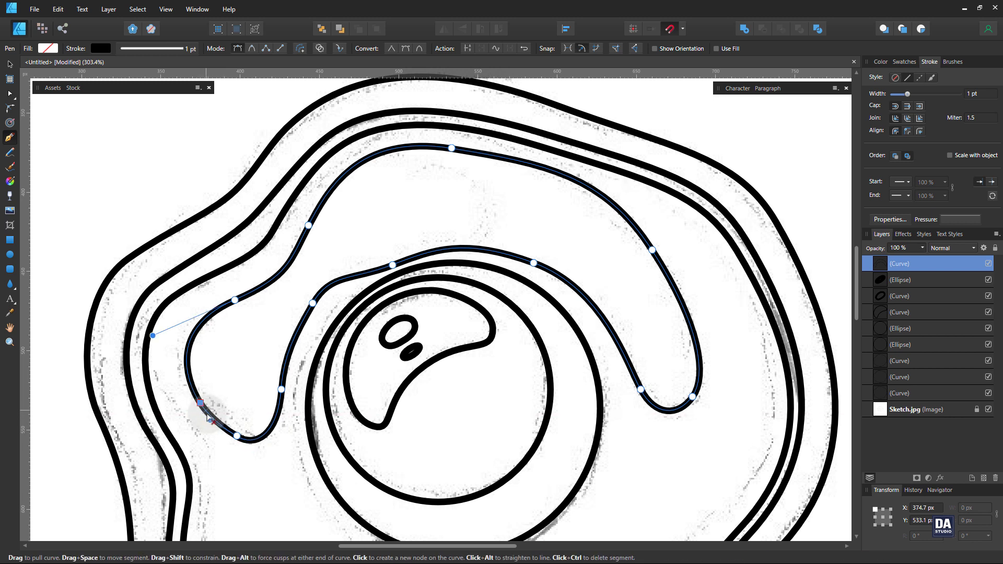
{"action": "left_click_drag", "start_coordinate": [200, 403], "coordinate": [186, 386]}
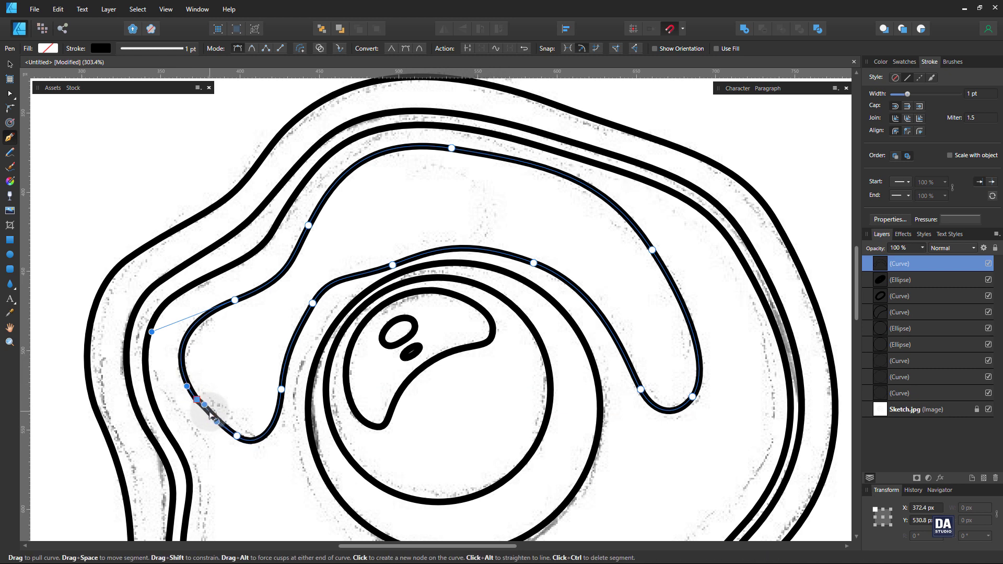
{"action": "left_click_drag", "start_coordinate": [211, 416], "coordinate": [207, 413]}
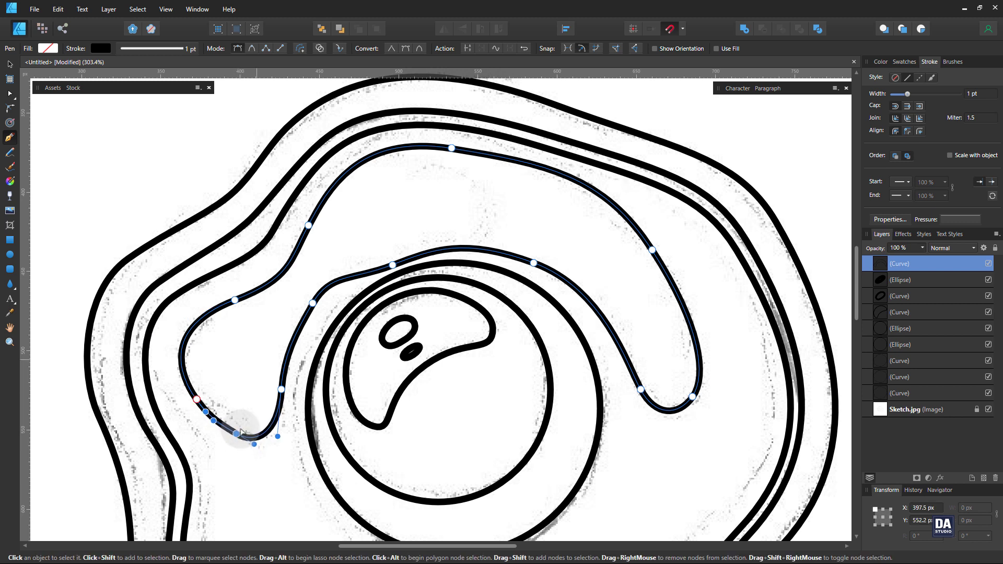
{"action": "left_click_drag", "start_coordinate": [312, 303], "coordinate": [313, 318]}
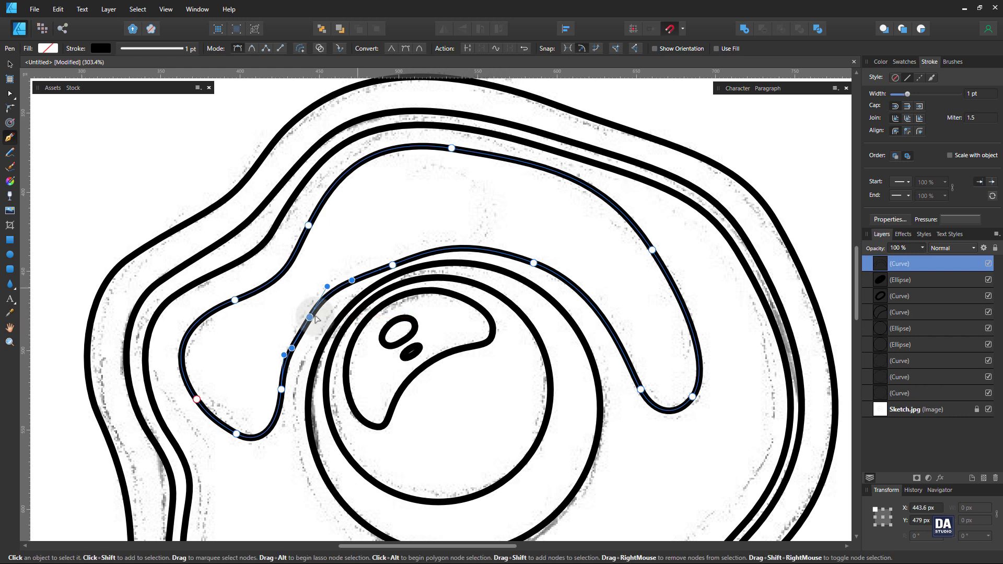
{"action": "left_click_drag", "start_coordinate": [393, 265], "coordinate": [398, 256]}
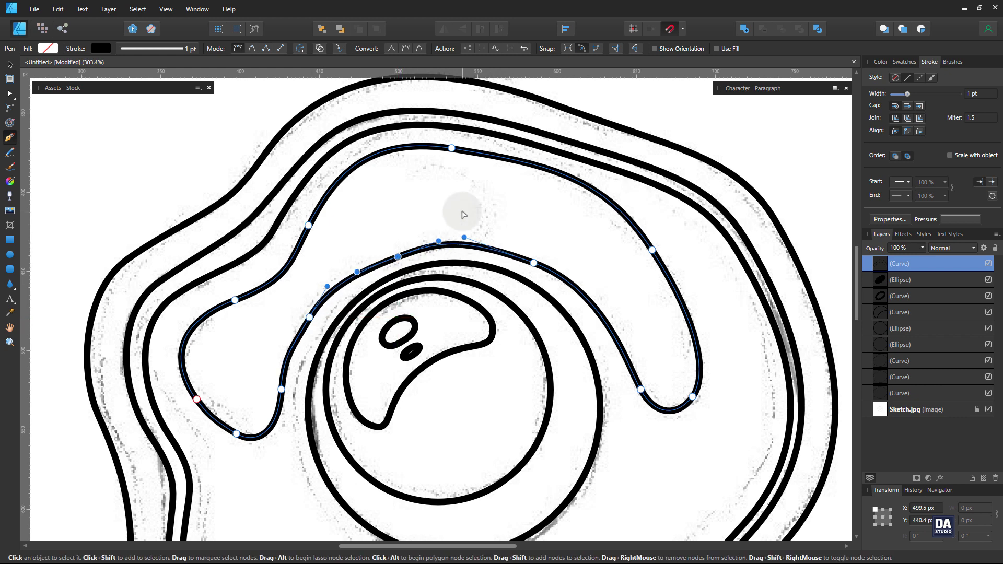
{"action": "key", "text": "Escape"}
{"action": "key", "text": "ctrl+space"}
{"action": "mouse_move", "coordinate": [462, 197]}
{"action": "left_mouse_down"}
{"action": "mouse_move", "coordinate": [257, 158]}
{"action": "mouse_move", "coordinate": [286, 162]}
{"action": "left_mouse_up"}
{"action": "left_click_drag", "start_coordinate": [450, 348], "coordinate": [421, 280]}
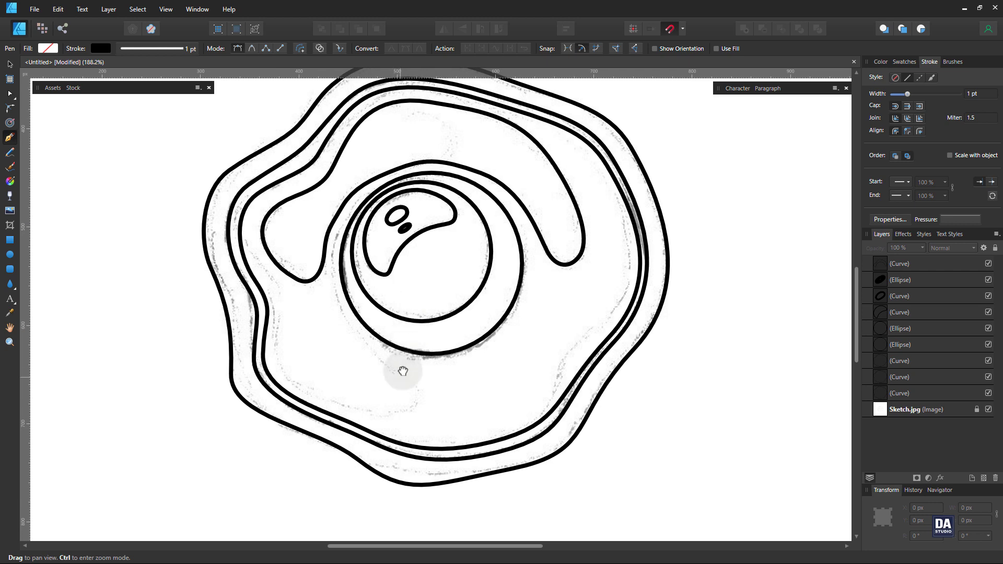
Step: Fill the egg's outermost outline with white
{"action": "left_click_drag", "start_coordinate": [403, 370], "coordinate": [398, 341]}
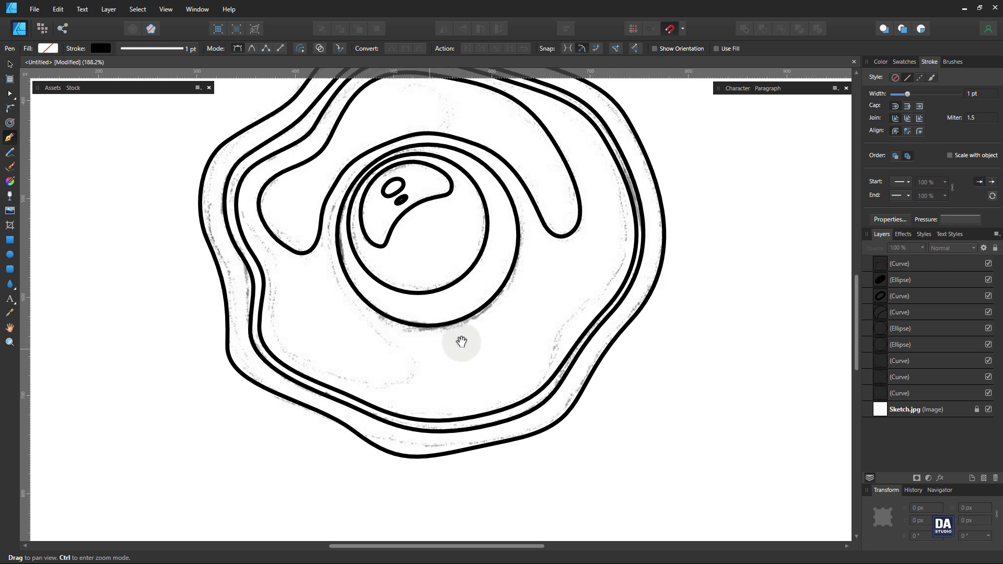
{"action": "mouse_move", "coordinate": [459, 343]}
{"action": "left_mouse_down"}
{"action": "mouse_move", "coordinate": [421, 376]}
{"action": "mouse_move", "coordinate": [533, 398]}
{"action": "left_mouse_up"}
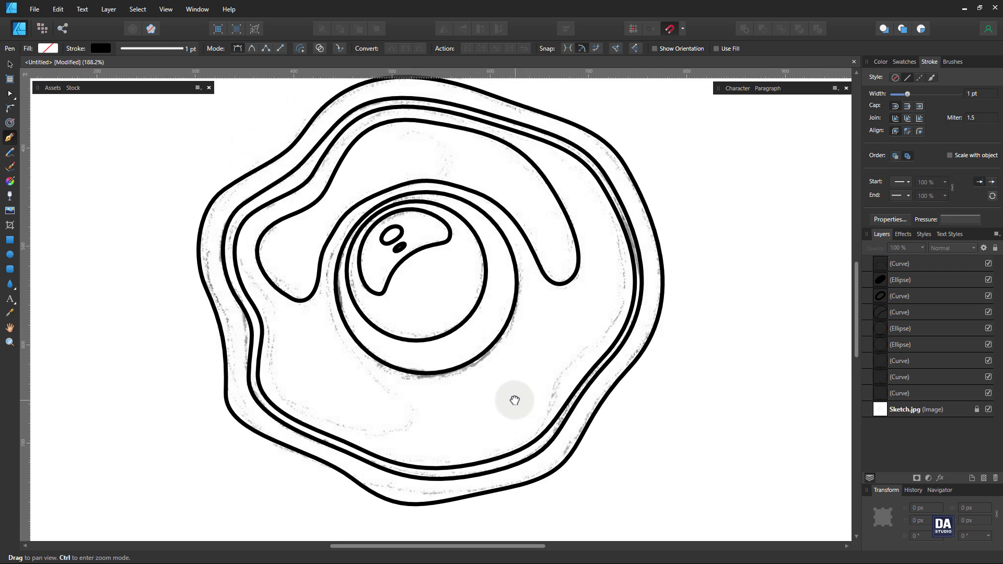
{"action": "mouse_move", "coordinate": [451, 388]}
{"action": "left_mouse_down"}
{"action": "mouse_move", "coordinate": [465, 383]}
{"action": "mouse_move", "coordinate": [642, 438]}
{"action": "left_mouse_up"}
{"action": "key", "text": "v"}
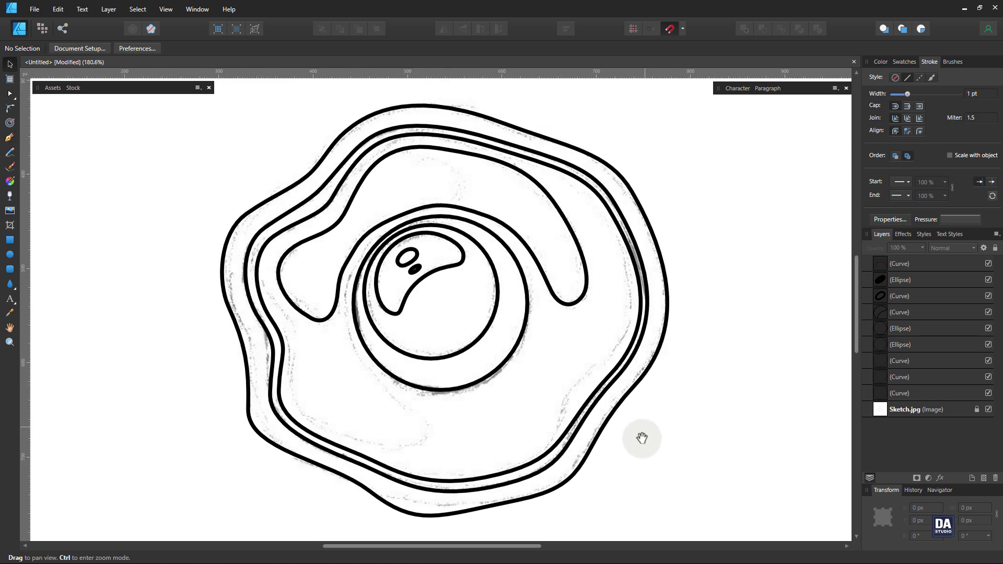
{"action": "left_click", "coordinate": [594, 441]}
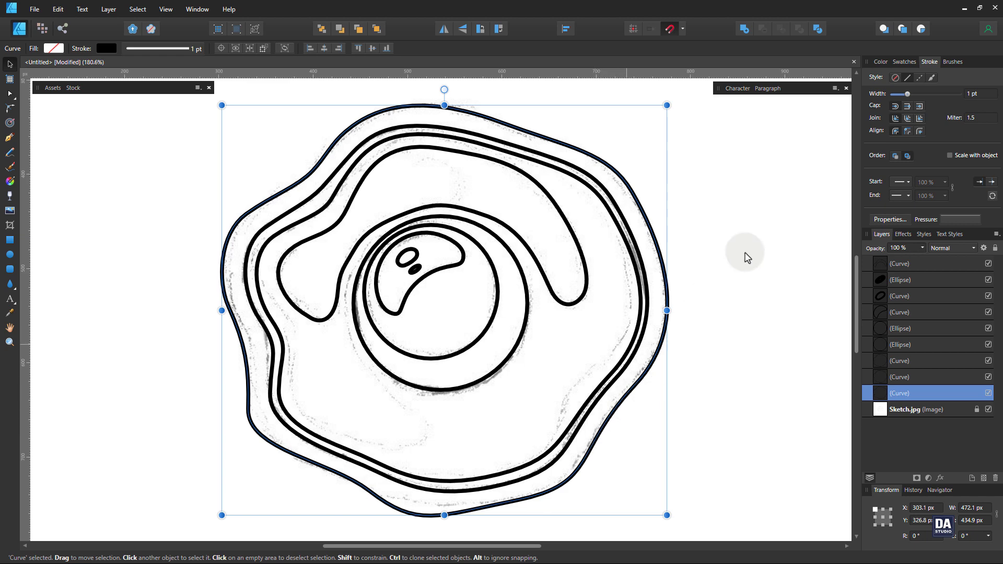
{"action": "left_click", "coordinate": [895, 62]}
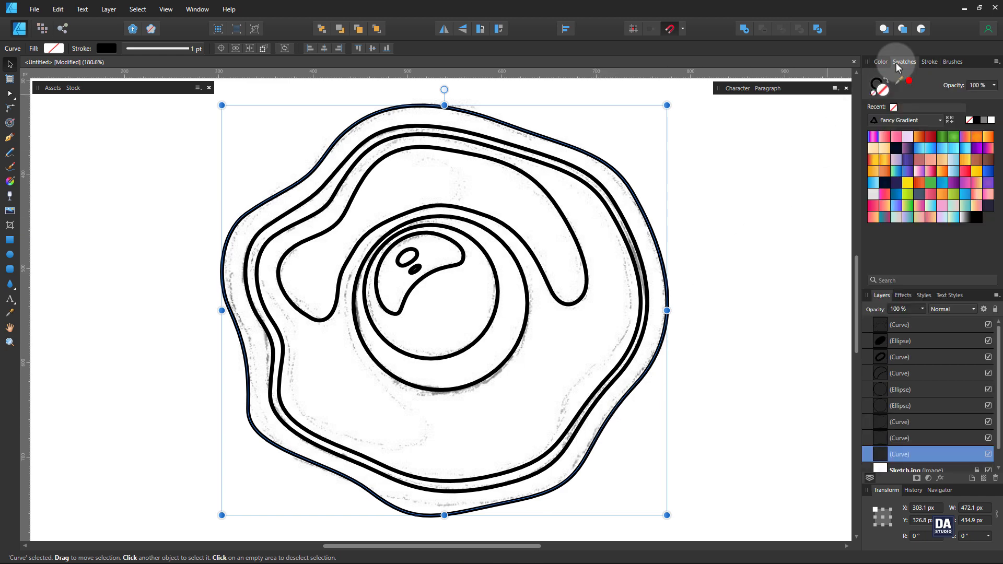
{"action": "left_click", "coordinate": [880, 61]}
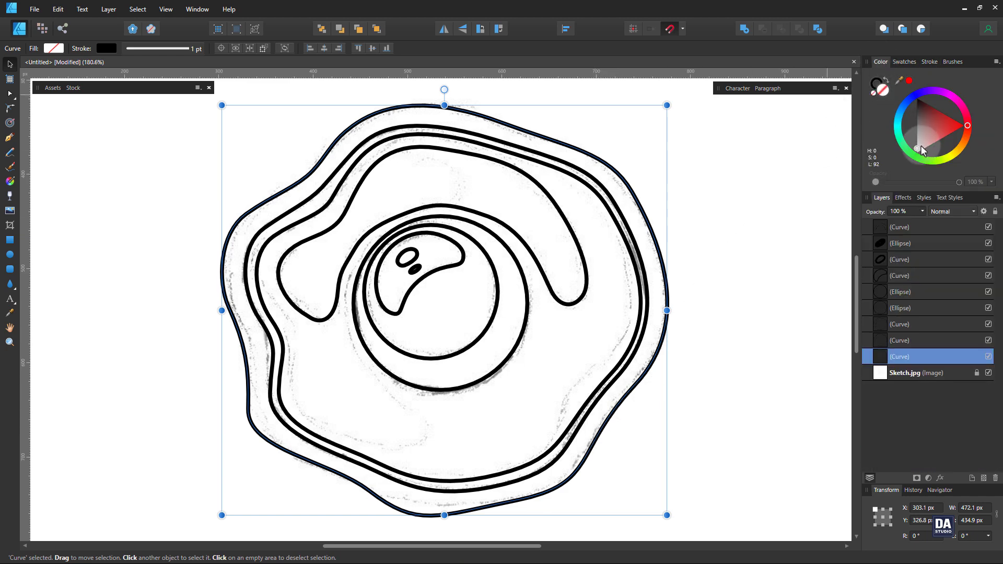
{"action": "left_click_drag", "start_coordinate": [922, 151], "coordinate": [906, 163]}
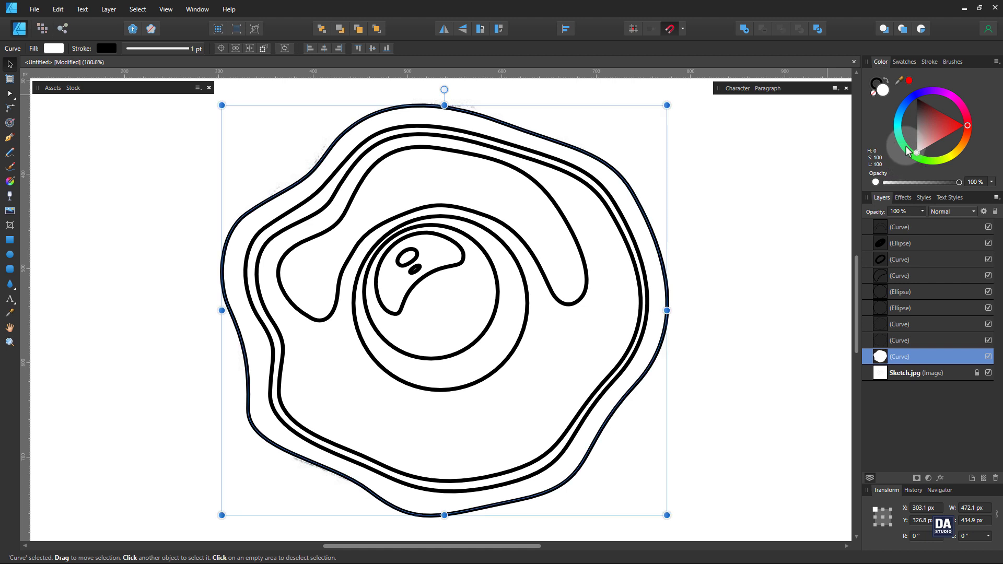
Step: Thin the sticker backing's stroke width to 0.2 pt
{"action": "left_click", "coordinate": [934, 63]}
{"action": "scroll", "coordinate": [962, 85], "scroll_direction": "down", "scroll_amount": 4}
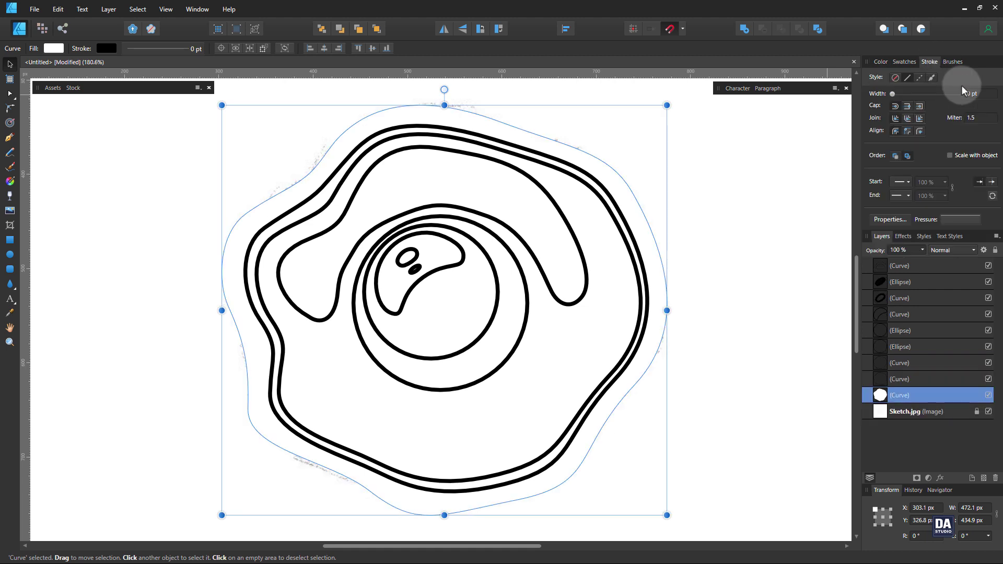
{"action": "left_click", "coordinate": [820, 187]}
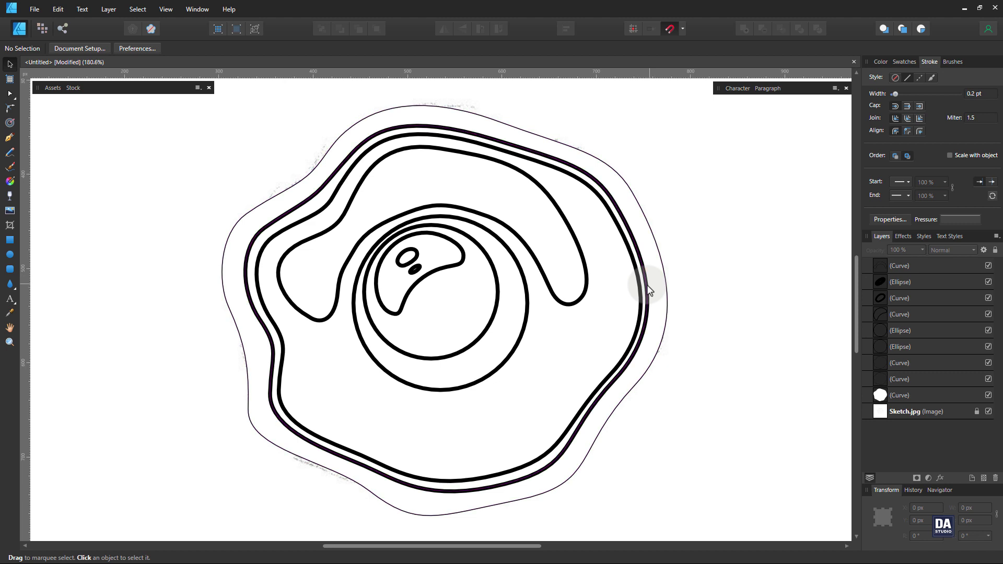
{"action": "left_click", "coordinate": [647, 290]}
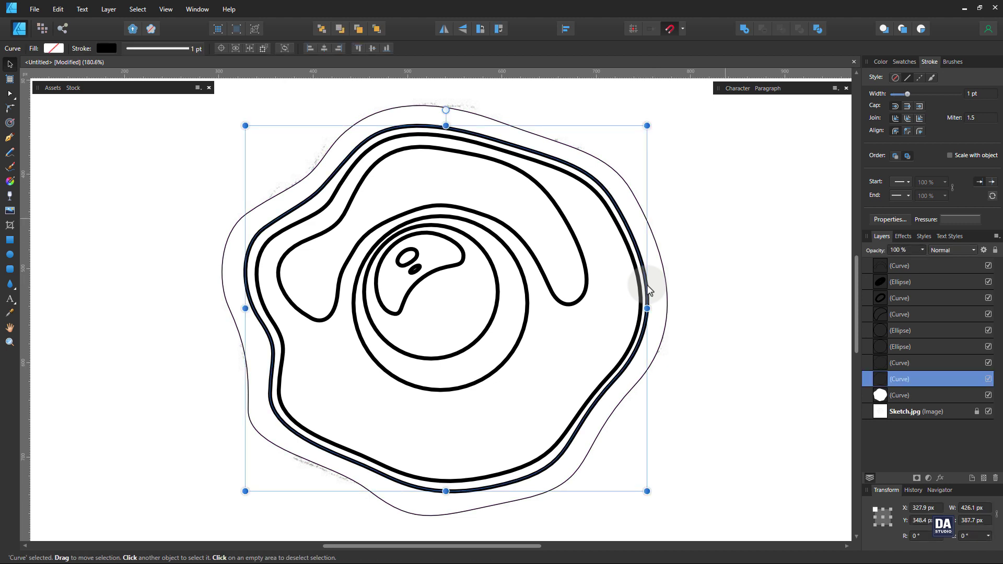
Step: Fill the egg white light grey and turn the outer rim into a solid black shape
{"action": "left_click", "coordinate": [882, 62]}
{"action": "left_click", "coordinate": [885, 81]}
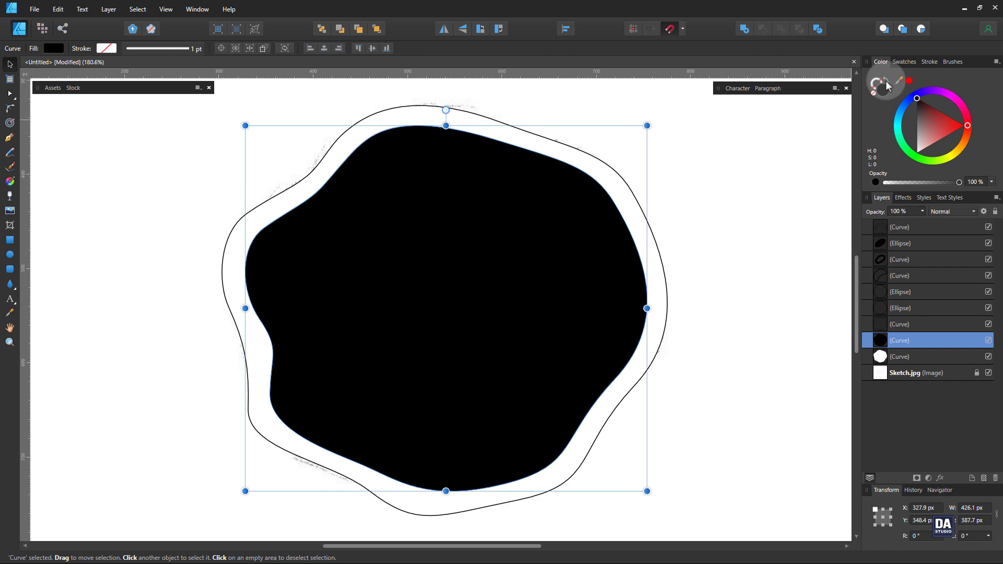
{"action": "key", "text": "ctrl+z"}
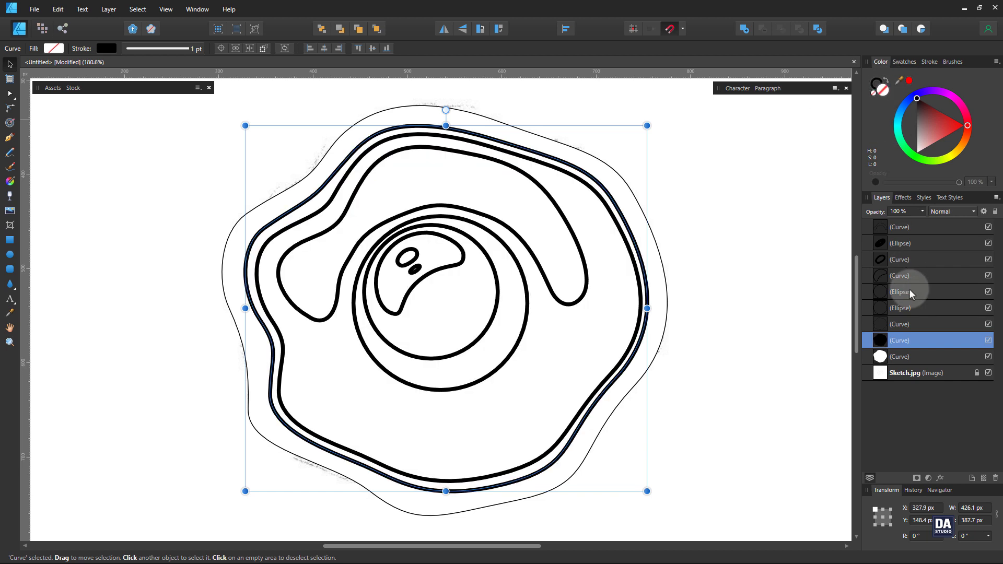
{"action": "left_click", "coordinate": [634, 275]}
{"action": "left_click_drag", "start_coordinate": [921, 133], "coordinate": [894, 149]}
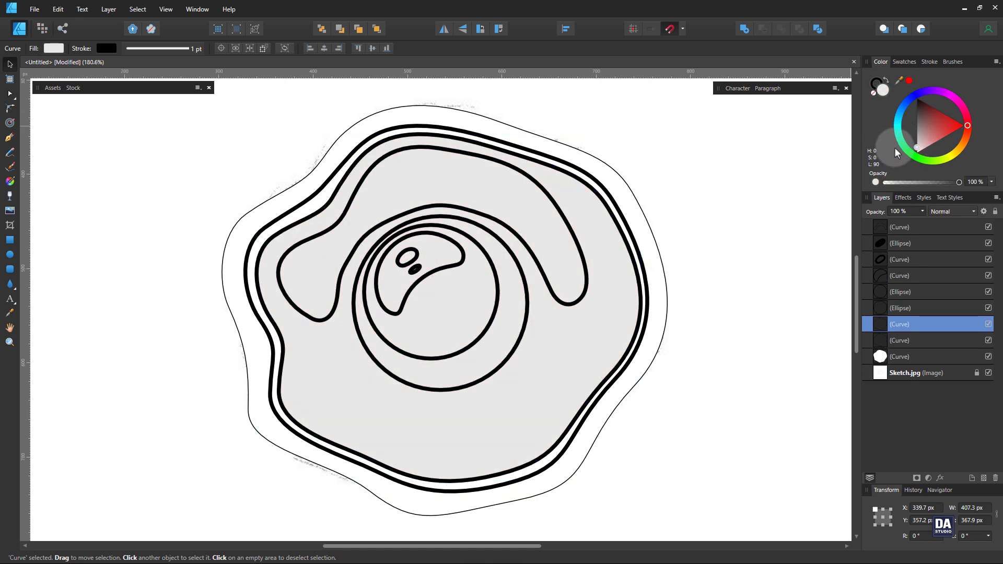
{"action": "left_click", "coordinate": [910, 340]}
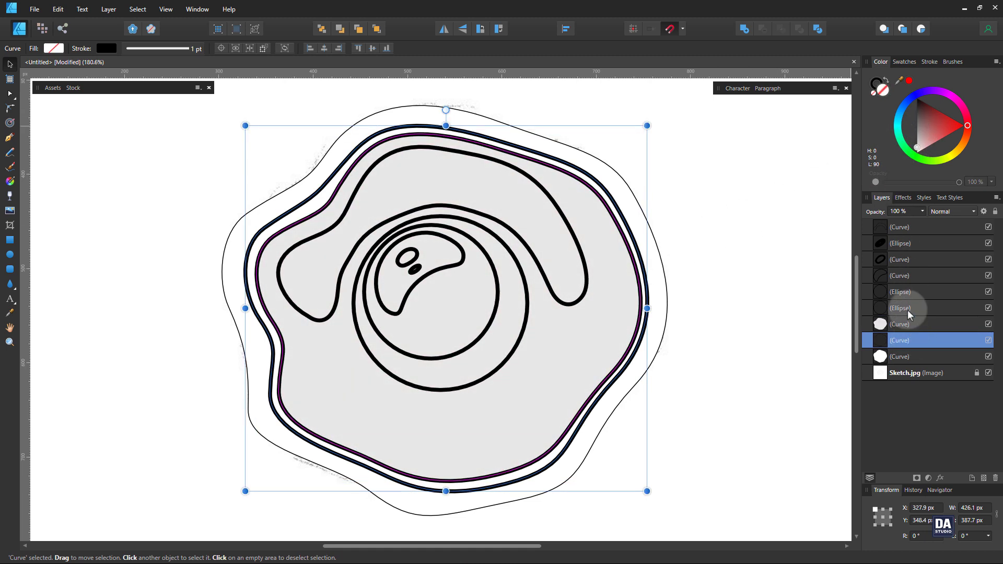
{"action": "left_click", "coordinate": [886, 80]}
{"action": "left_click", "coordinate": [795, 173]}
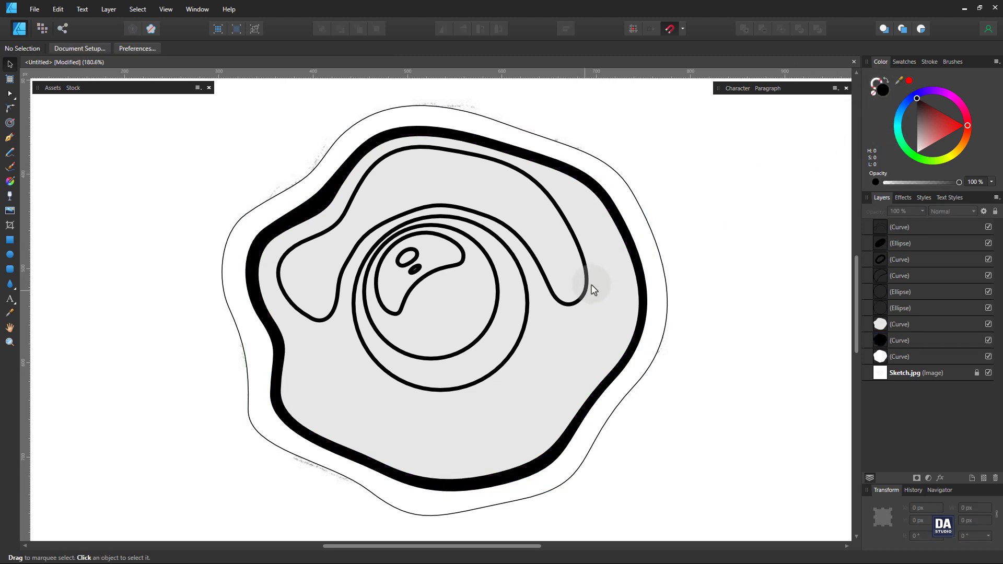
{"action": "left_click", "coordinate": [631, 303]}
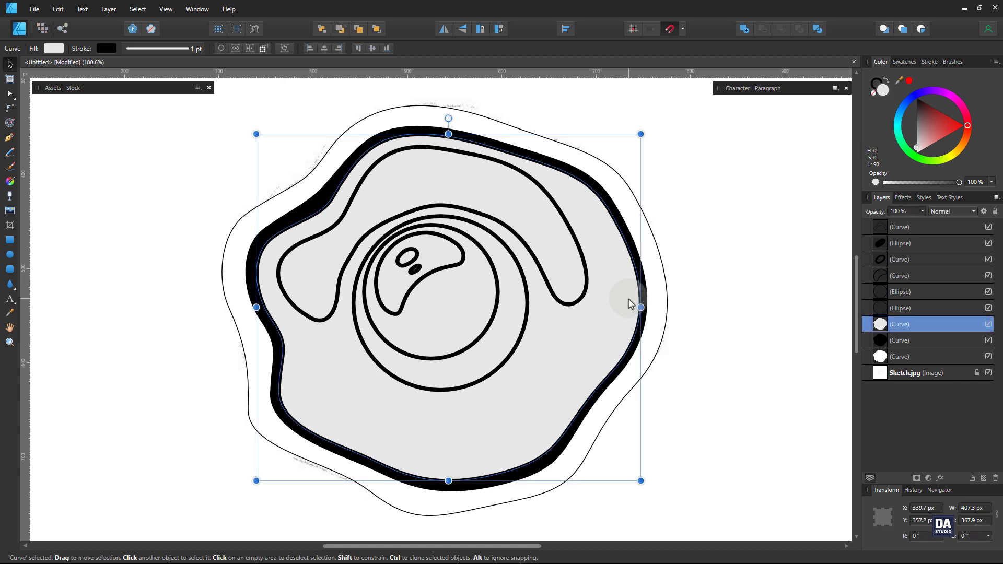
{"action": "left_click_drag", "start_coordinate": [917, 150], "coordinate": [916, 151]}
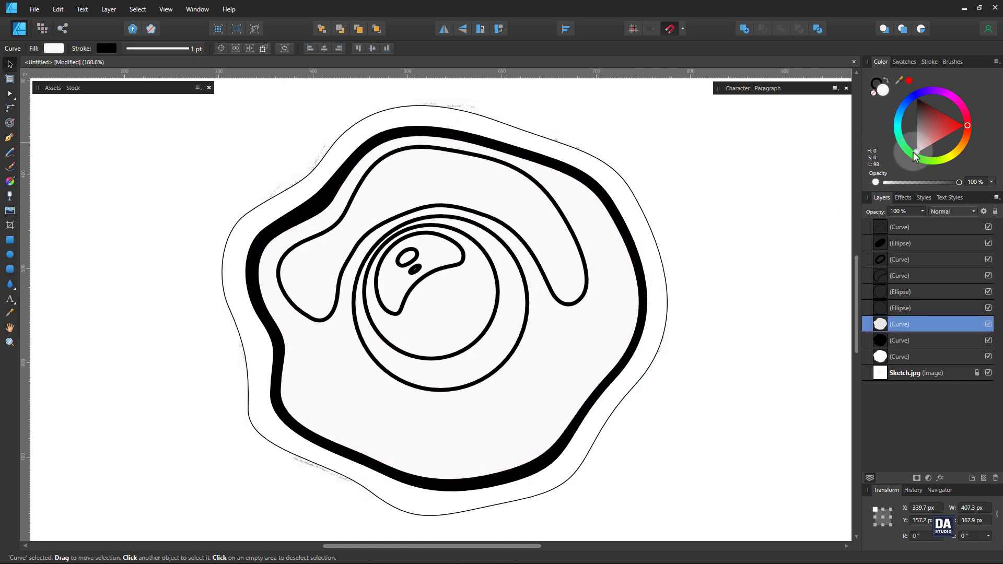
{"action": "left_click", "coordinate": [773, 229]}
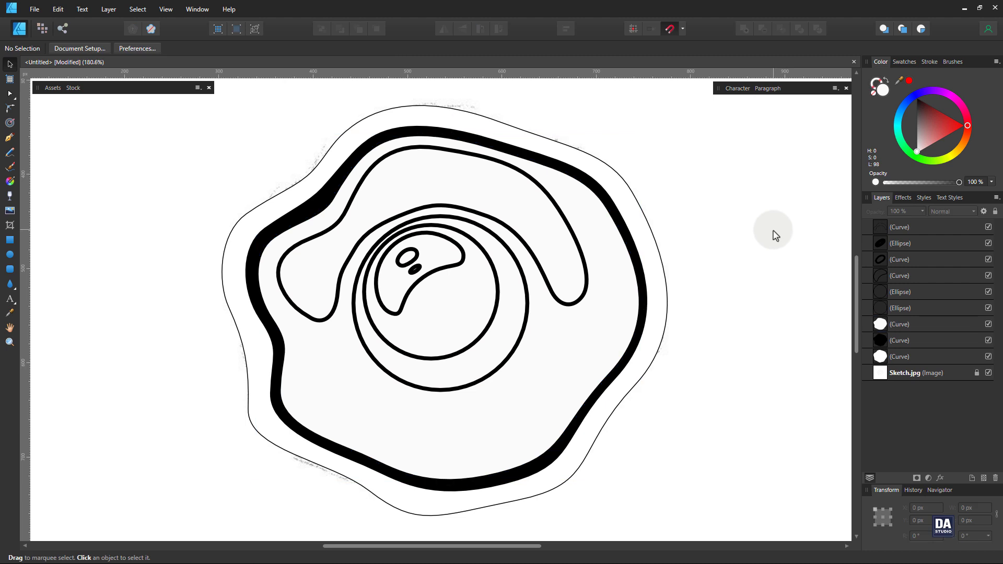
Step: Make the fold highlight white with no outline, and tint the egg white slightly darker grey
{"action": "left_click", "coordinate": [553, 302]}
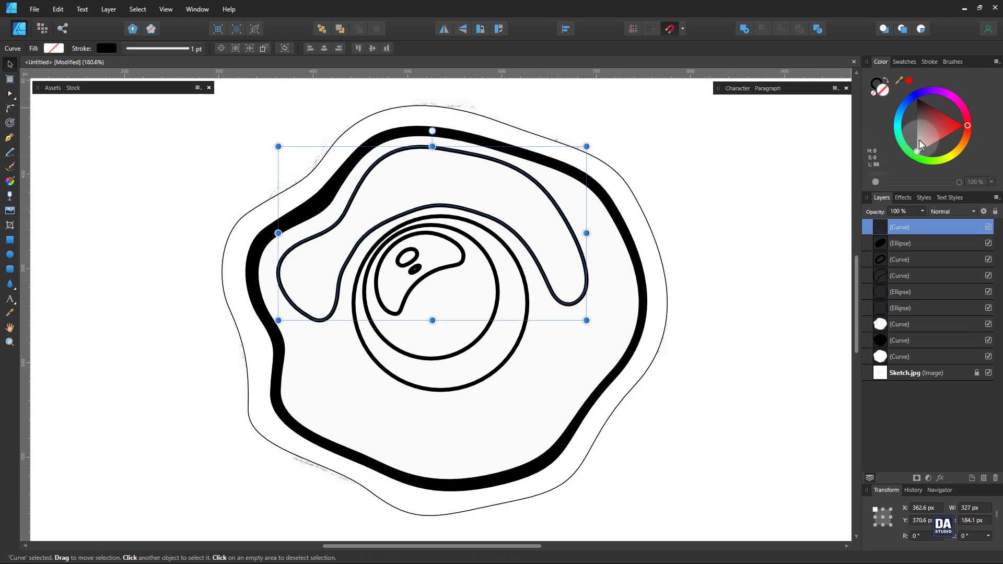
{"action": "left_click", "coordinate": [913, 157]}
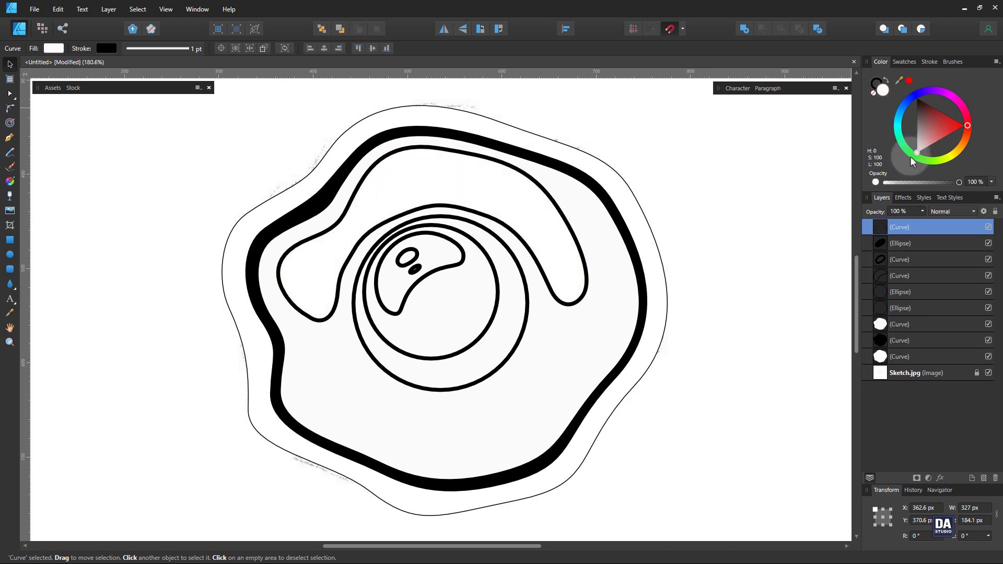
{"action": "left_click", "coordinate": [872, 93]}
{"action": "left_click", "coordinate": [785, 177]}
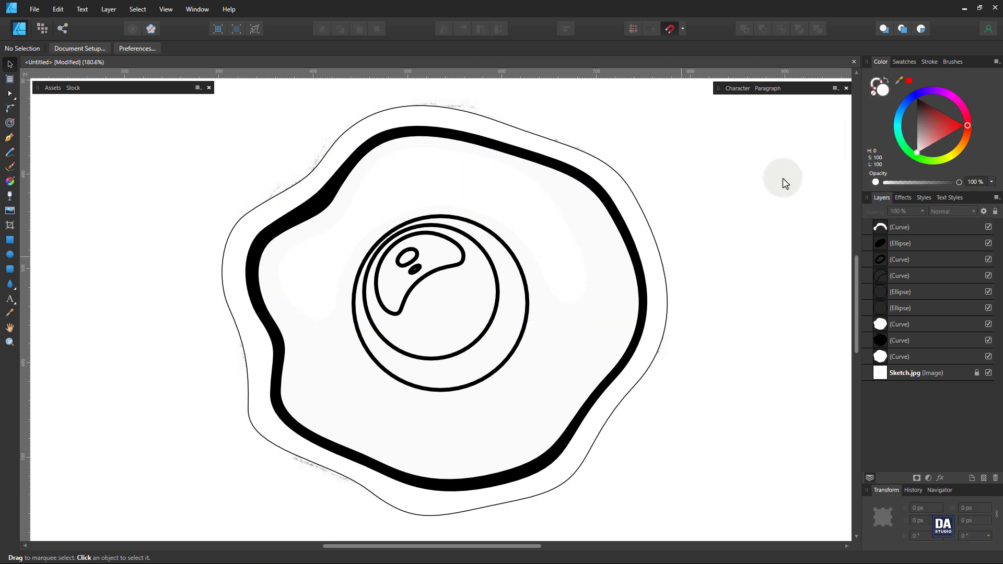
{"action": "left_click", "coordinate": [580, 289]}
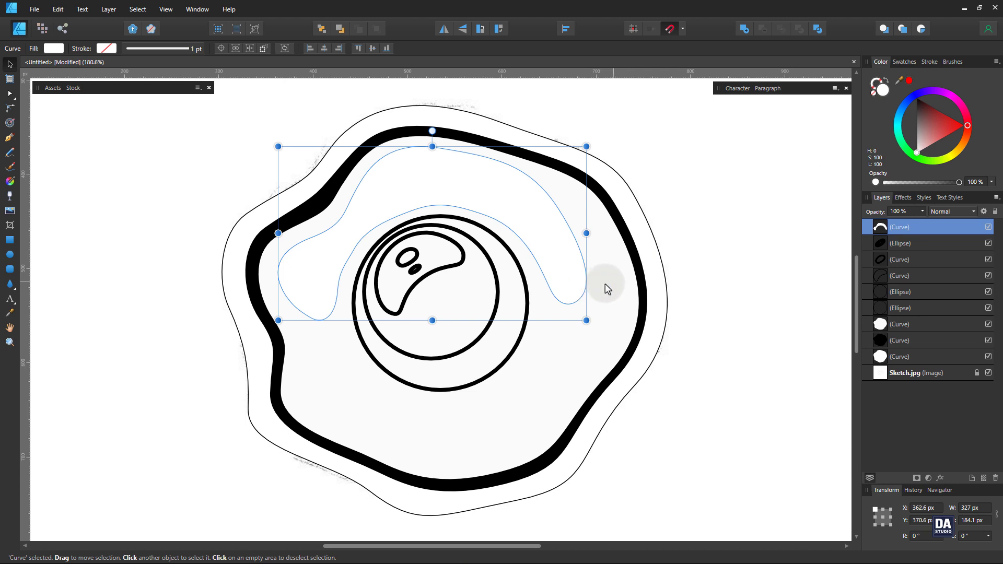
{"action": "left_click", "coordinate": [623, 289]}
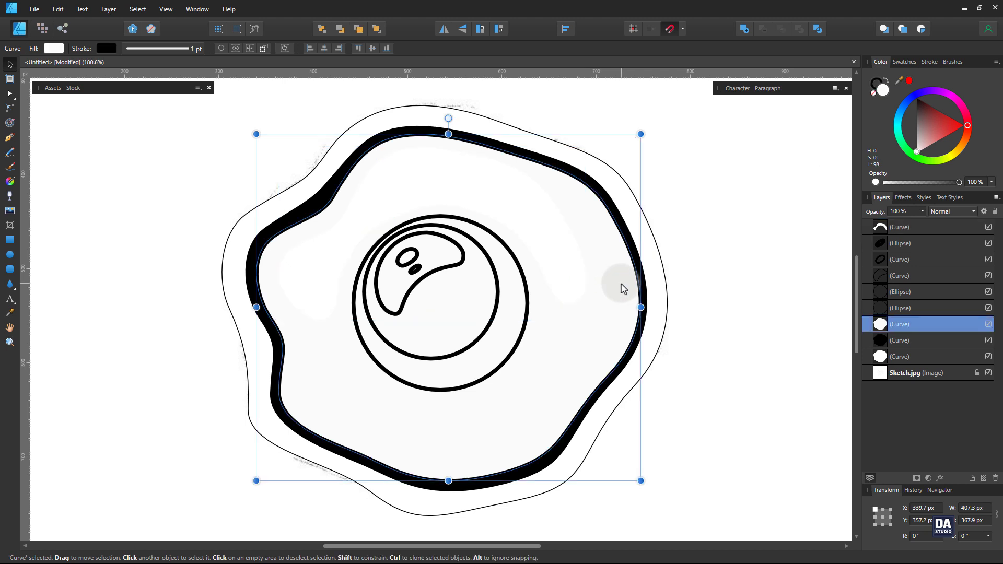
{"action": "left_click", "coordinate": [919, 153]}
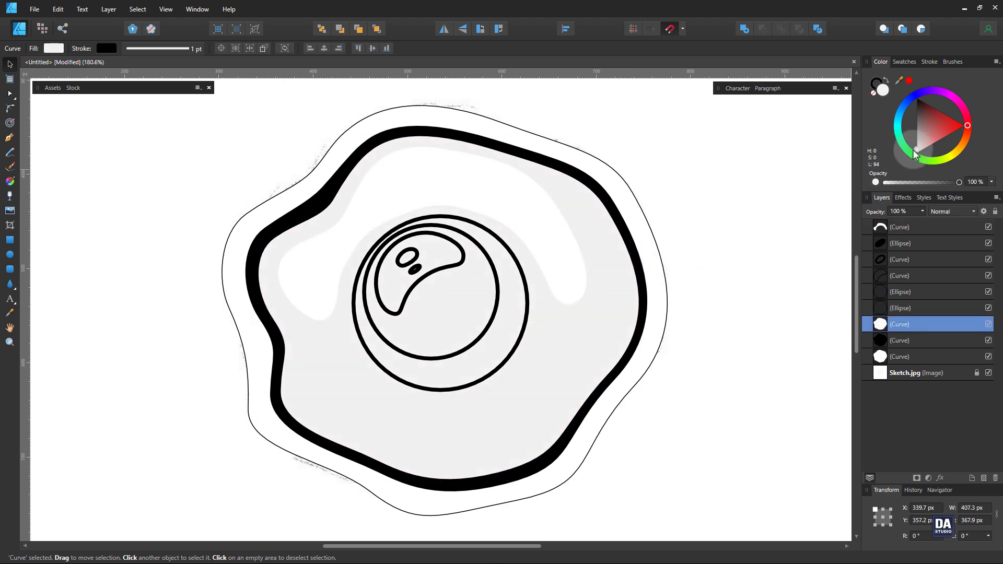
{"action": "left_click", "coordinate": [725, 242]}
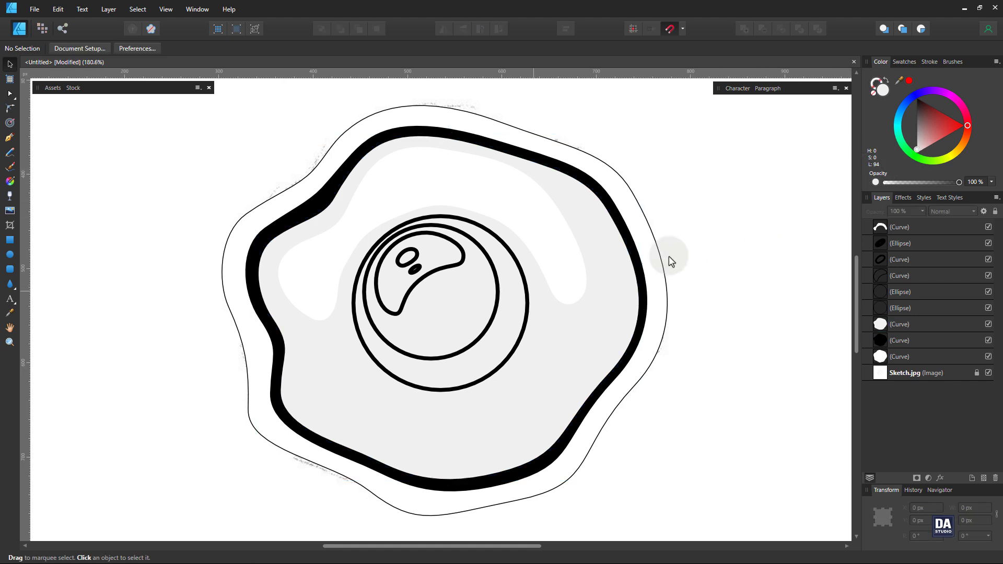
Step: Fill the yolk circle with an orange gradient swatch angled diagonally from the upper left
{"action": "left_click", "coordinate": [527, 297]}
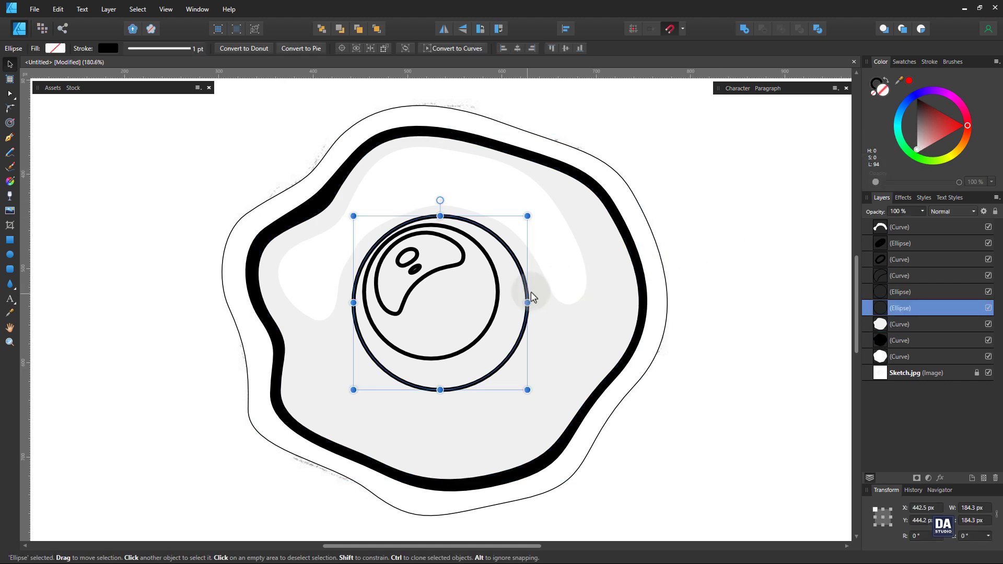
{"action": "left_click", "coordinate": [904, 62]}
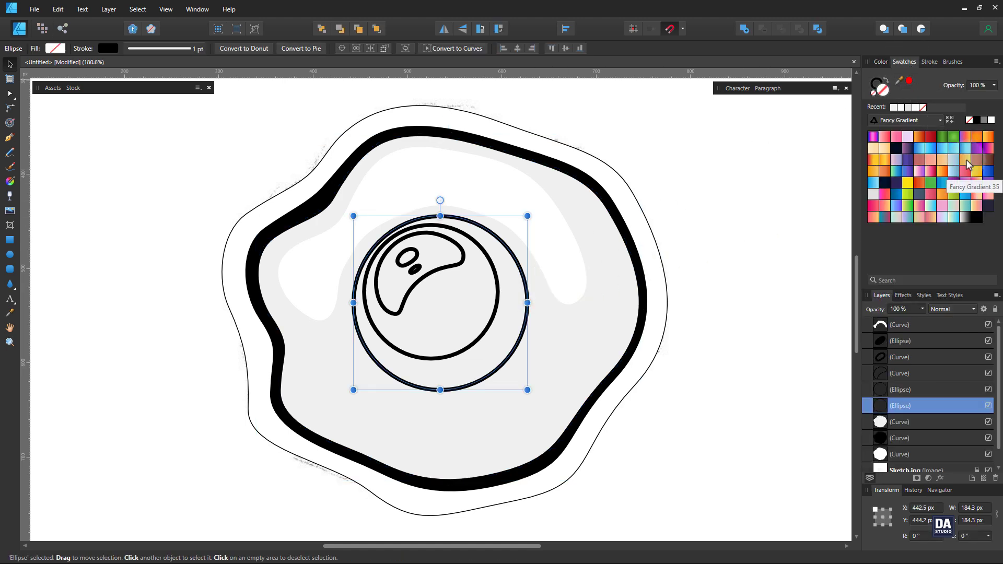
{"action": "left_click", "coordinate": [946, 196]}
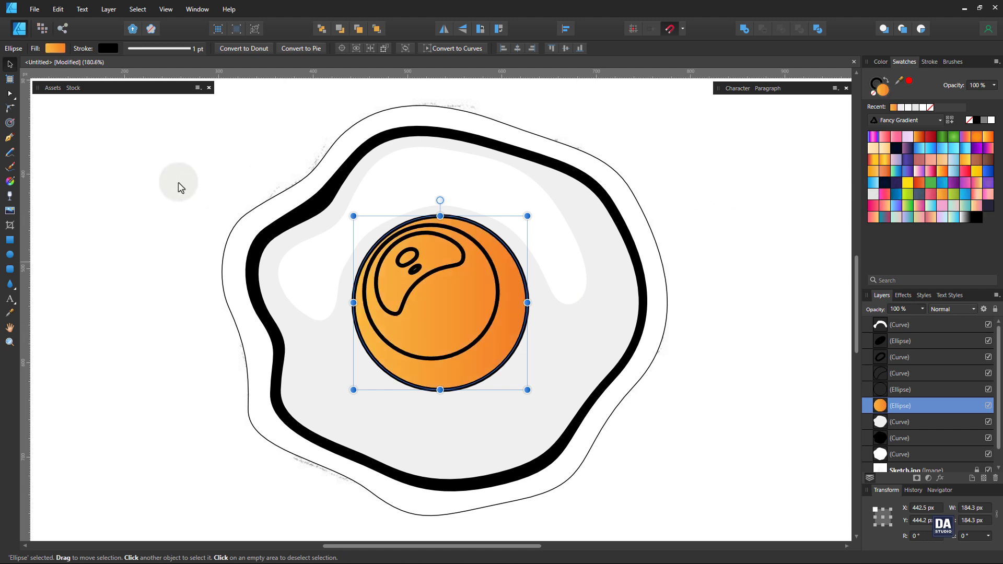
{"action": "left_click", "coordinate": [9, 182]}
{"action": "left_click_drag", "start_coordinate": [384, 251], "coordinate": [515, 398]}
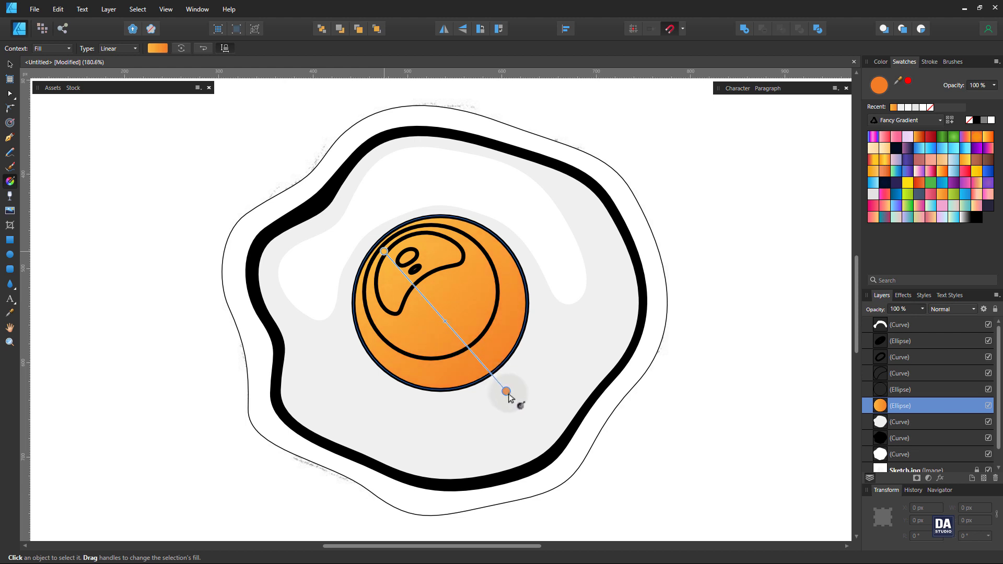
Step: Recolour the gradient stops: yellow at the start, deep orange at the end
{"action": "left_click", "coordinate": [159, 48]}
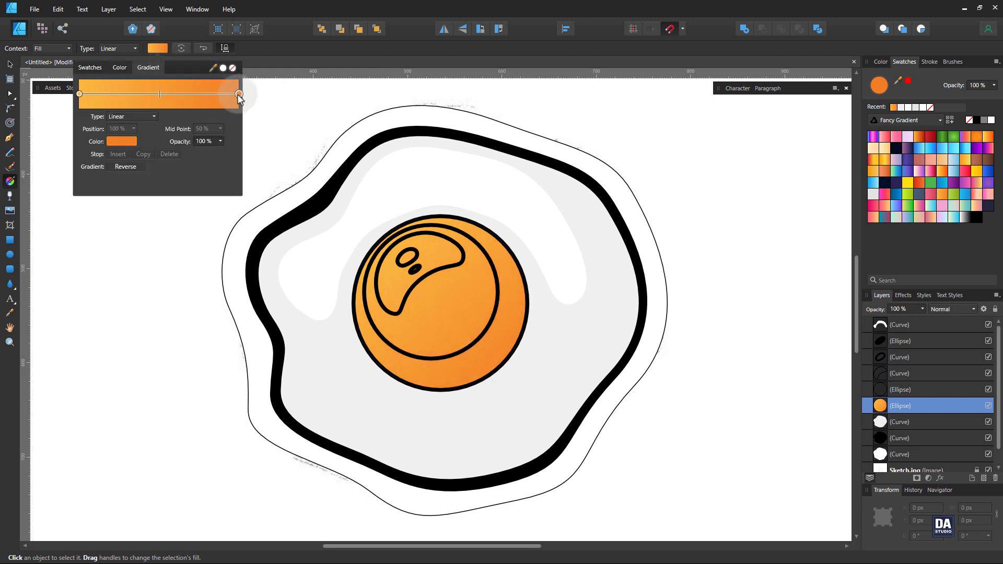
{"action": "left_click", "coordinate": [121, 141]}
{"action": "left_click_drag", "start_coordinate": [142, 222], "coordinate": [164, 233]}
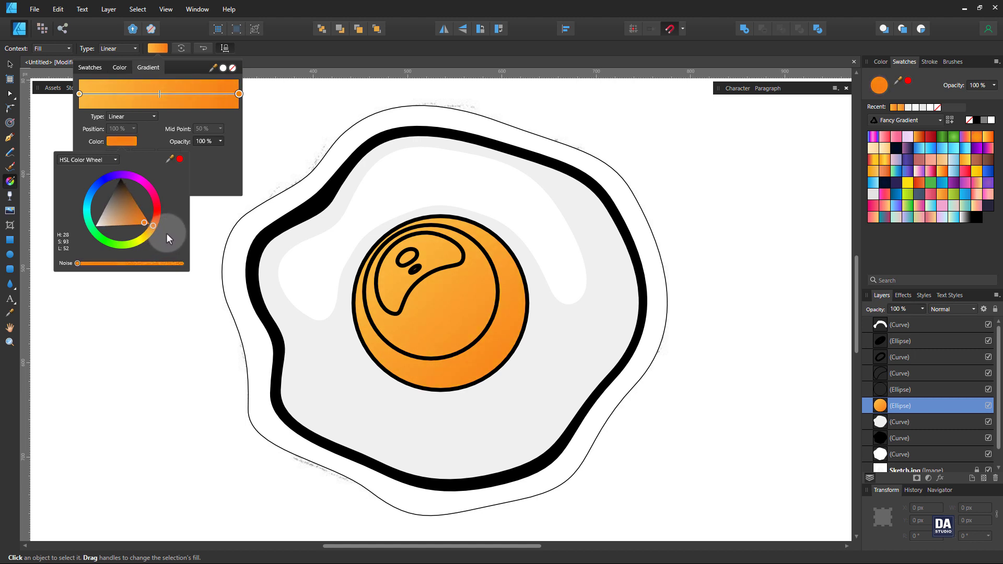
{"action": "left_click", "coordinate": [81, 95]}
{"action": "left_click", "coordinate": [123, 141]}
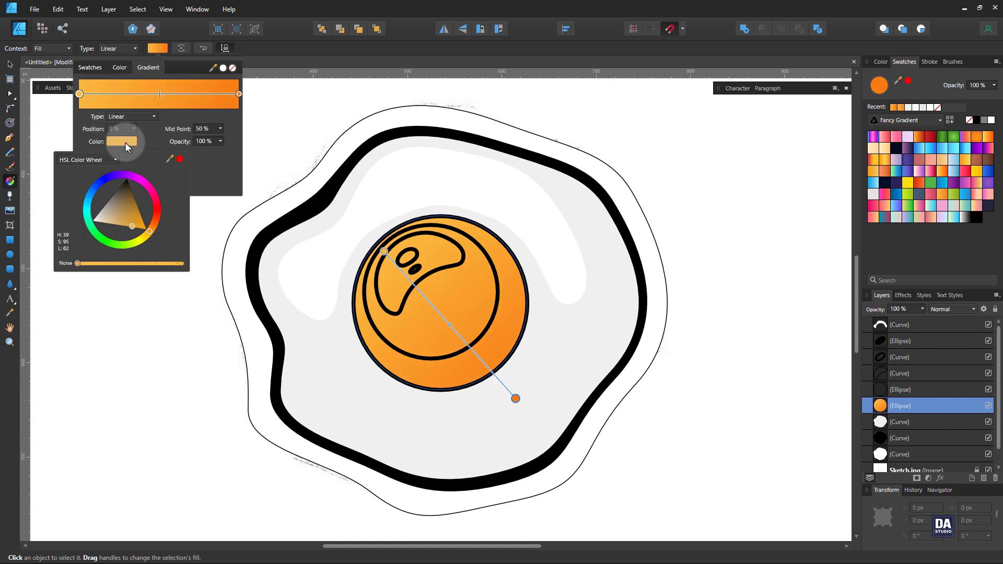
{"action": "left_click_drag", "start_coordinate": [134, 225], "coordinate": [138, 231]}
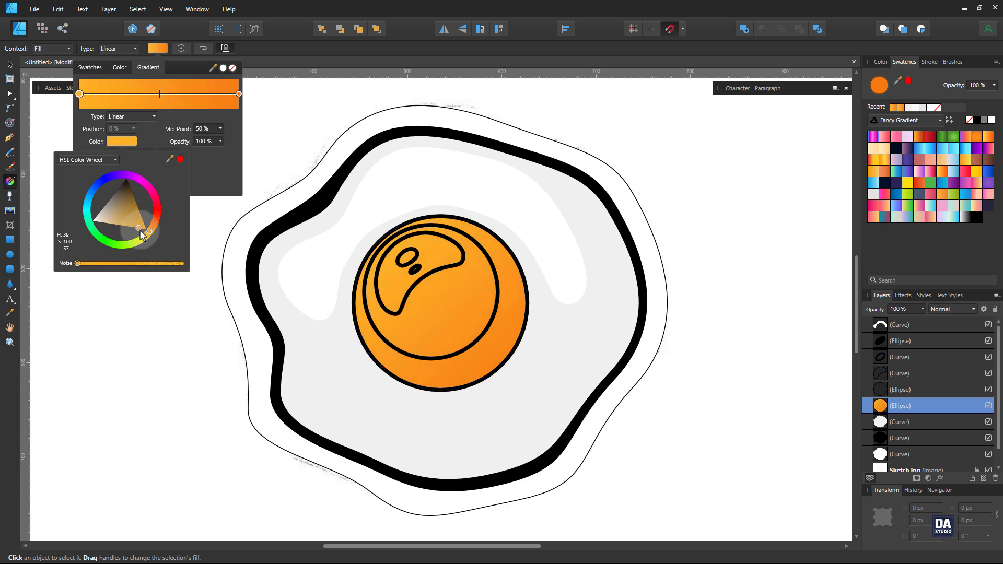
{"action": "left_click_drag", "start_coordinate": [148, 233], "coordinate": [144, 239]}
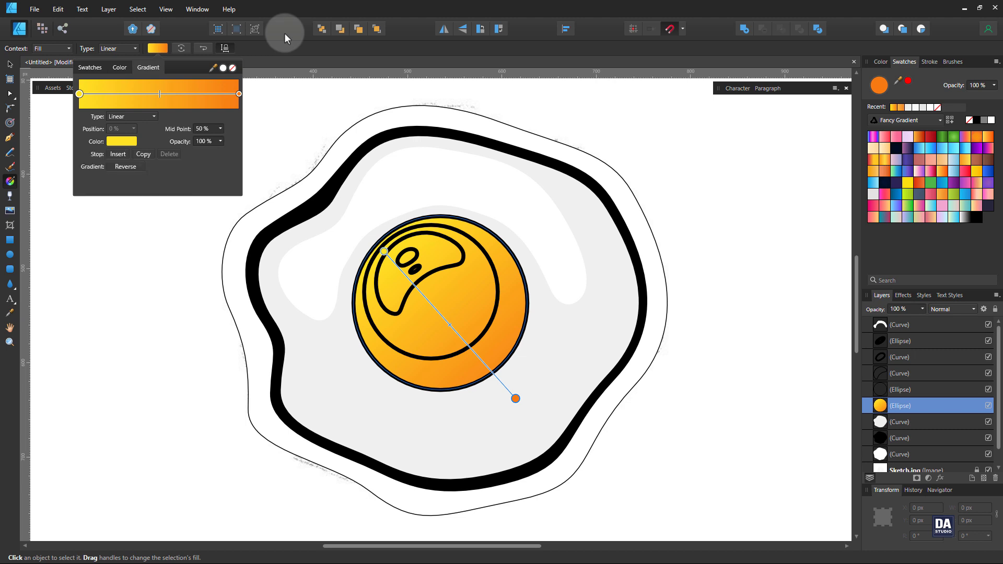
Step: Give the inner yolk circle a diagonal white-to-transparent gradient with no outline
{"action": "key", "text": "v"}
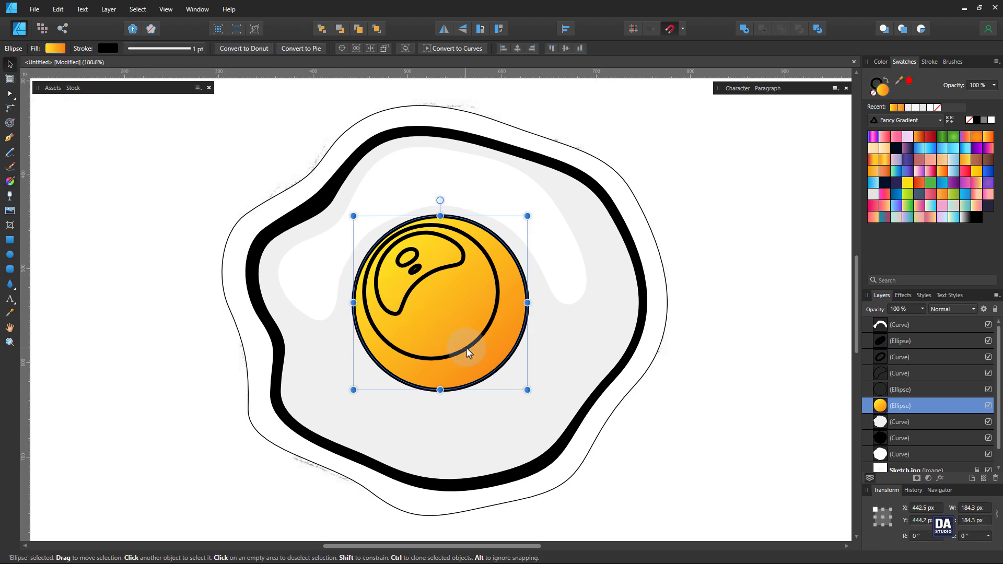
{"action": "left_click", "coordinate": [466, 347]}
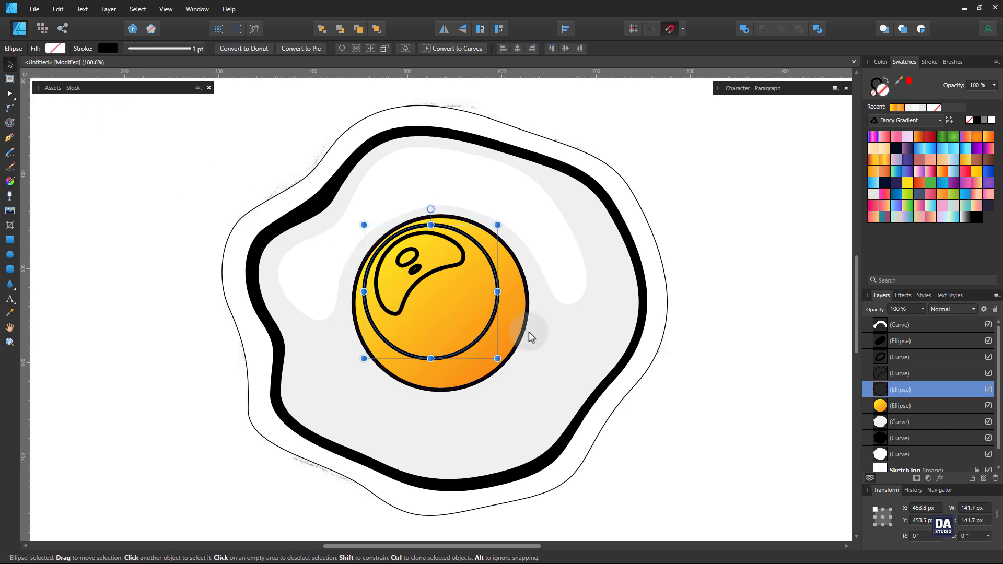
{"action": "left_click", "coordinate": [965, 222]}
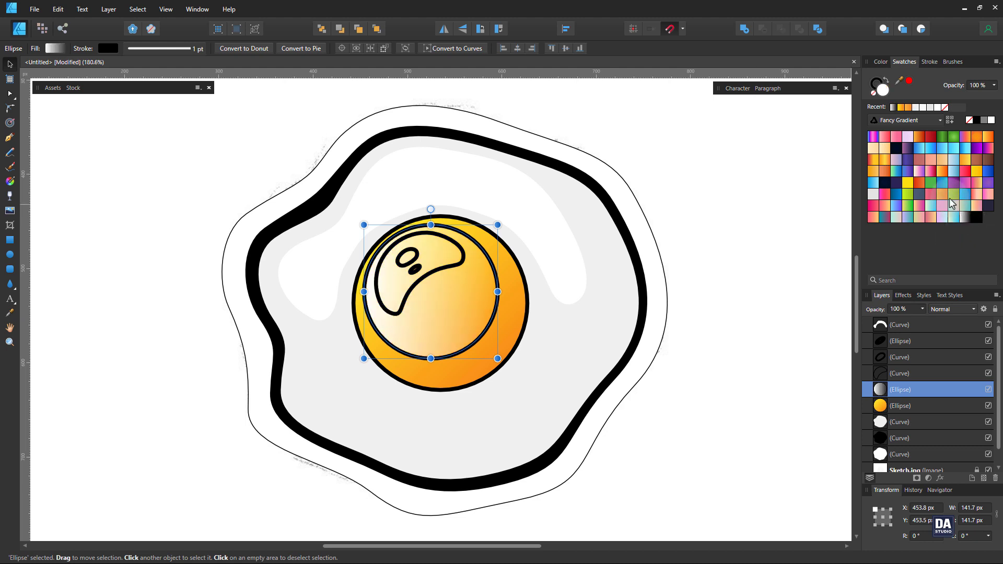
{"action": "left_click", "coordinate": [878, 83]}
{"action": "left_click", "coordinate": [873, 92]}
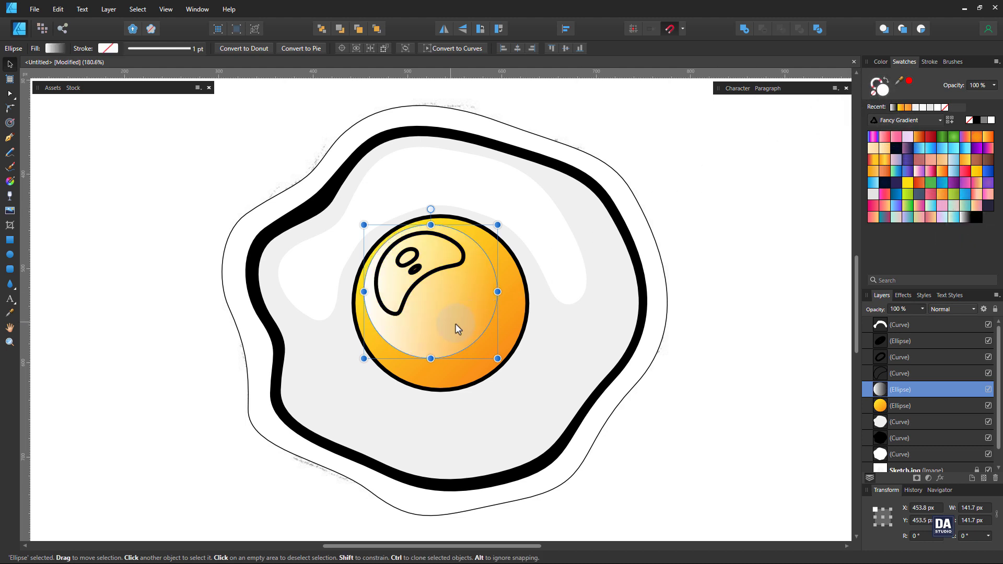
{"action": "key", "text": "g"}
{"action": "mouse_move", "coordinate": [361, 200]}
{"action": "left_mouse_down"}
{"action": "mouse_move", "coordinate": [527, 394]}
{"action": "mouse_move", "coordinate": [353, 191]}
{"action": "left_mouse_up"}
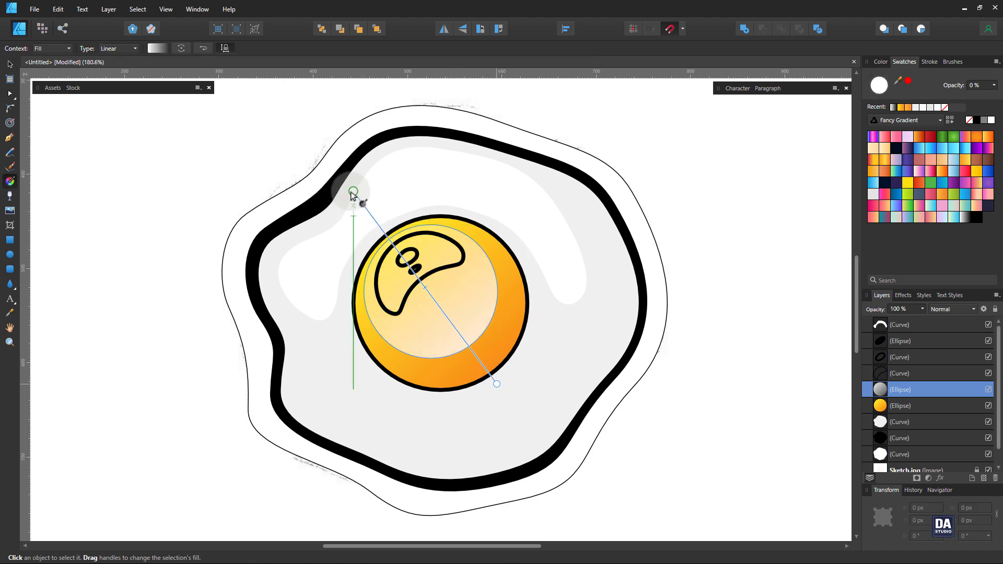
Step: Try Overlay blending on the sheen circle and lower its opacity to about 50%
{"action": "left_click", "coordinate": [952, 309]}
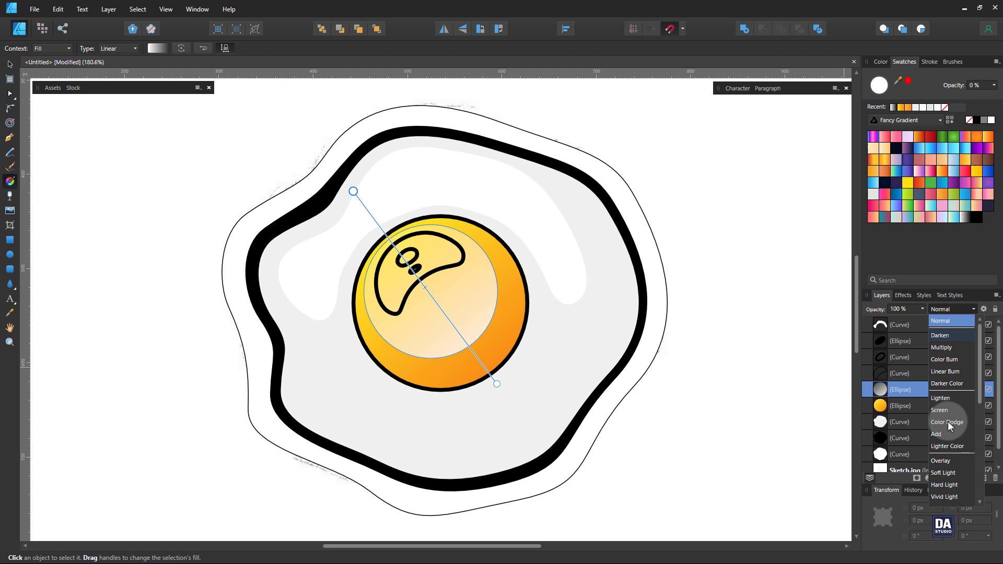
{"action": "left_click", "coordinate": [946, 462]}
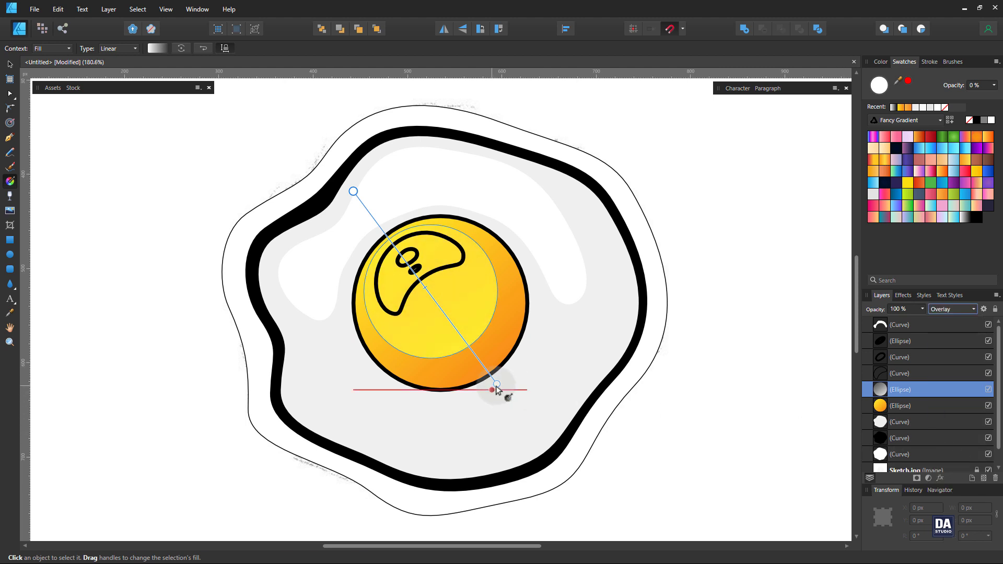
{"action": "left_click_drag", "start_coordinate": [496, 386], "coordinate": [493, 368]}
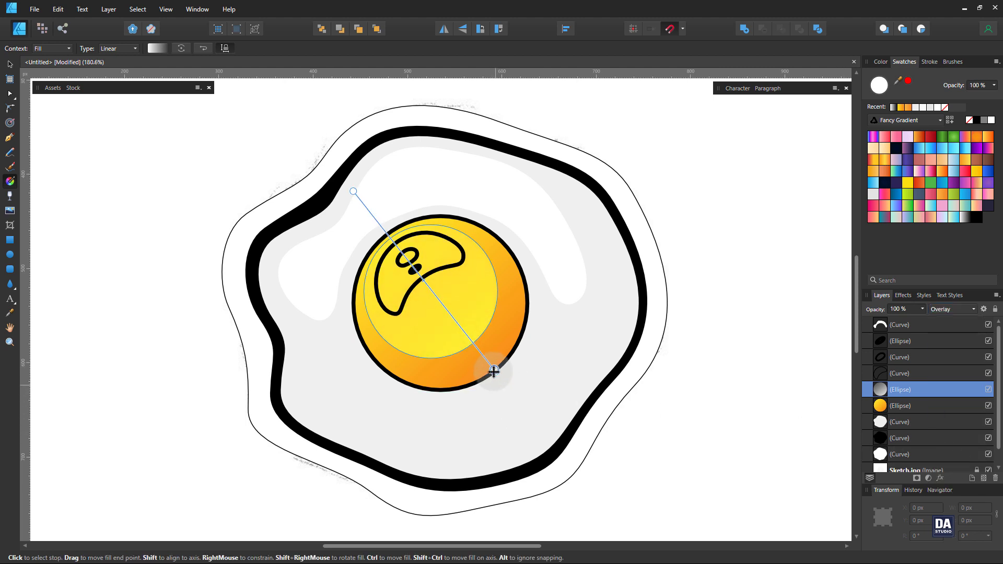
{"action": "left_click_drag", "start_coordinate": [353, 191], "coordinate": [365, 210]}
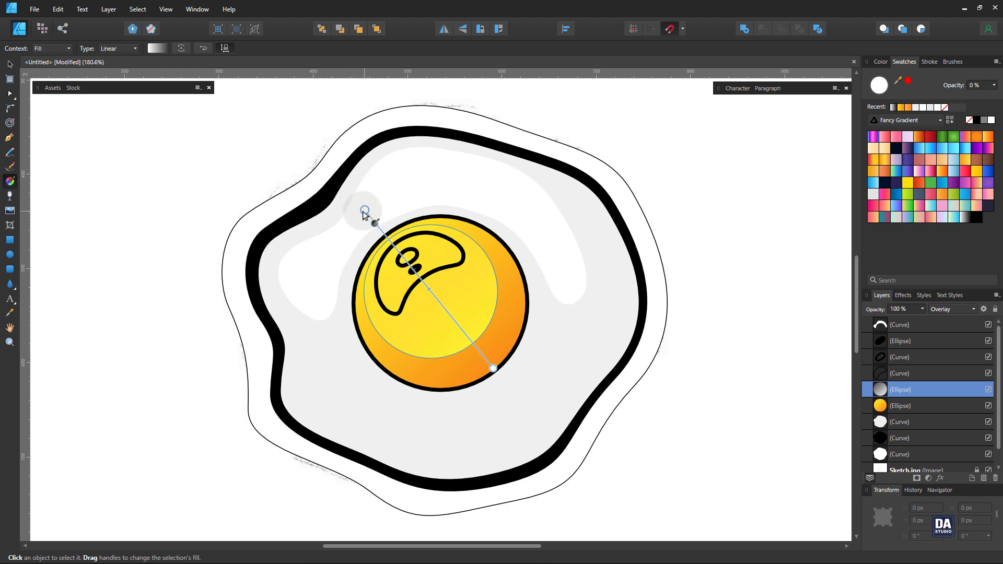
{"action": "left_click", "coordinate": [10, 65]}
{"action": "left_click", "coordinate": [922, 309]}
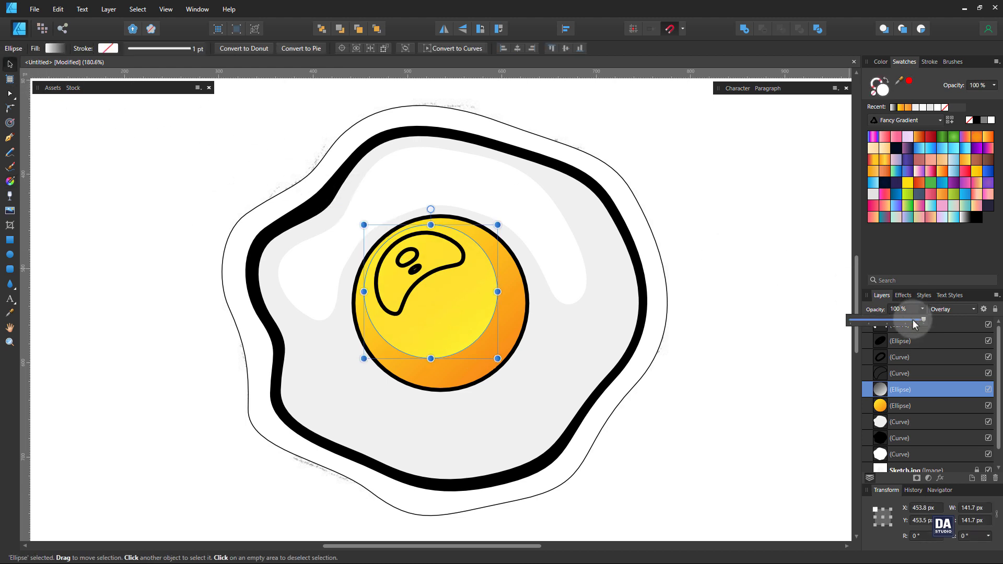
{"action": "left_click_drag", "start_coordinate": [912, 319], "coordinate": [887, 323]}
{"action": "left_click", "coordinate": [762, 369]}
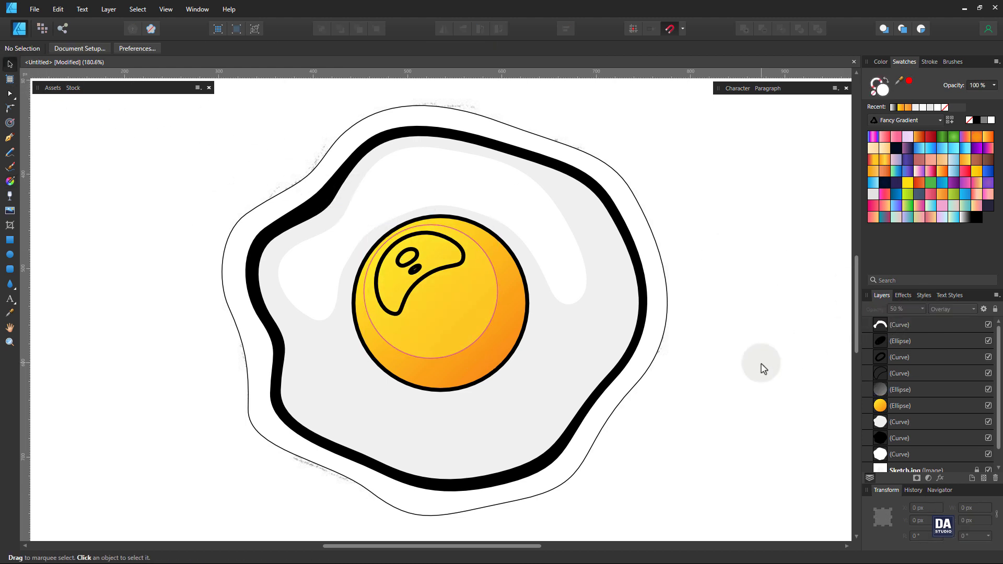
Step: Set the sheen circle back to Normal blending at 59% opacity
{"action": "left_click", "coordinate": [464, 330]}
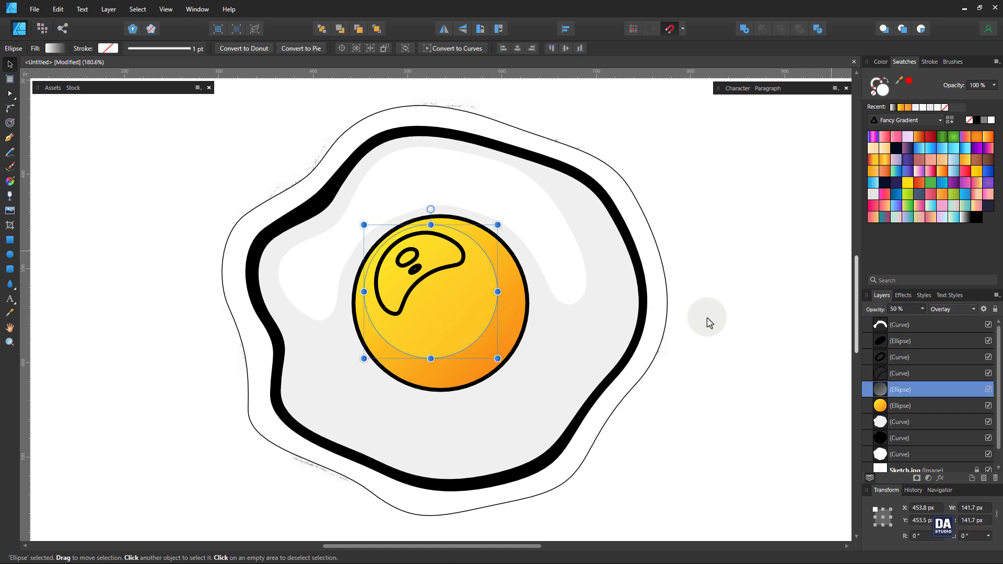
{"action": "left_click", "coordinate": [951, 310]}
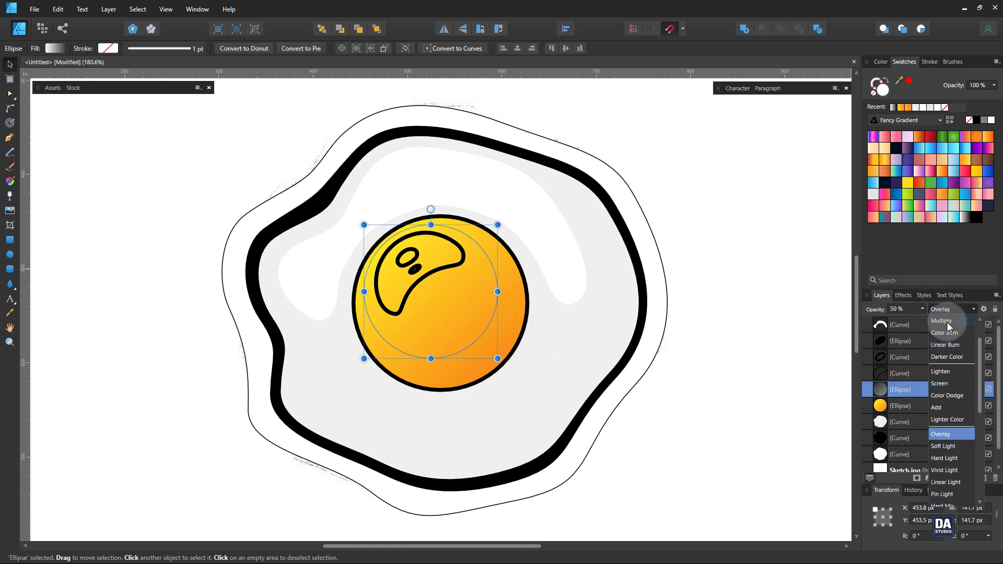
{"action": "left_click", "coordinate": [948, 322]}
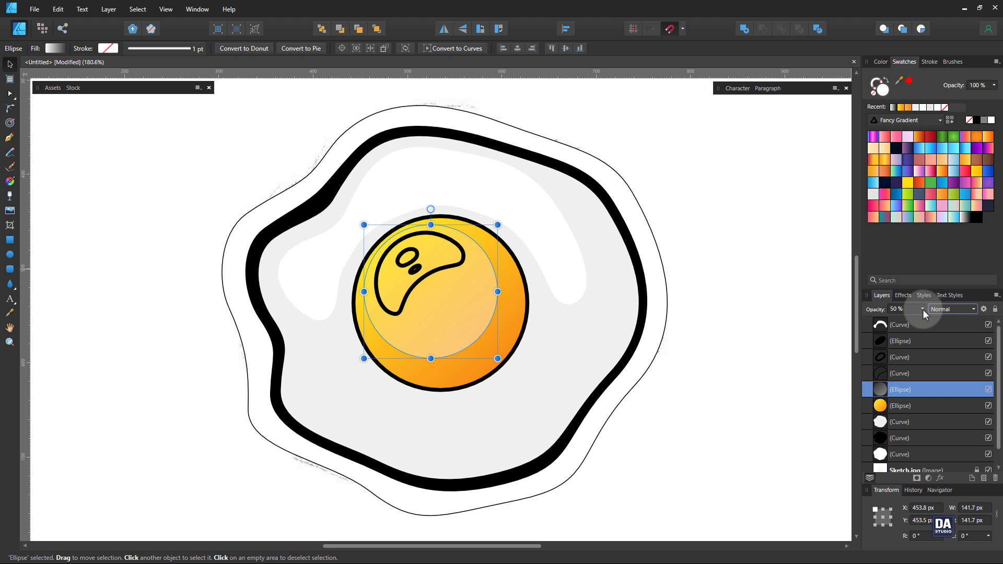
{"action": "left_click", "coordinate": [922, 310]}
{"action": "left_click_drag", "start_coordinate": [936, 318], "coordinate": [929, 325]}
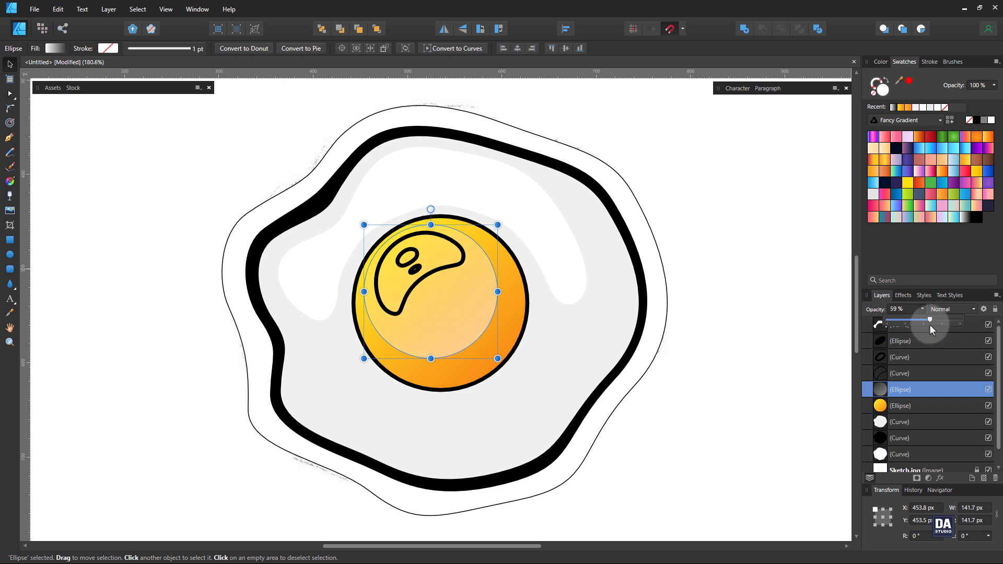
{"action": "left_click", "coordinate": [789, 379]}
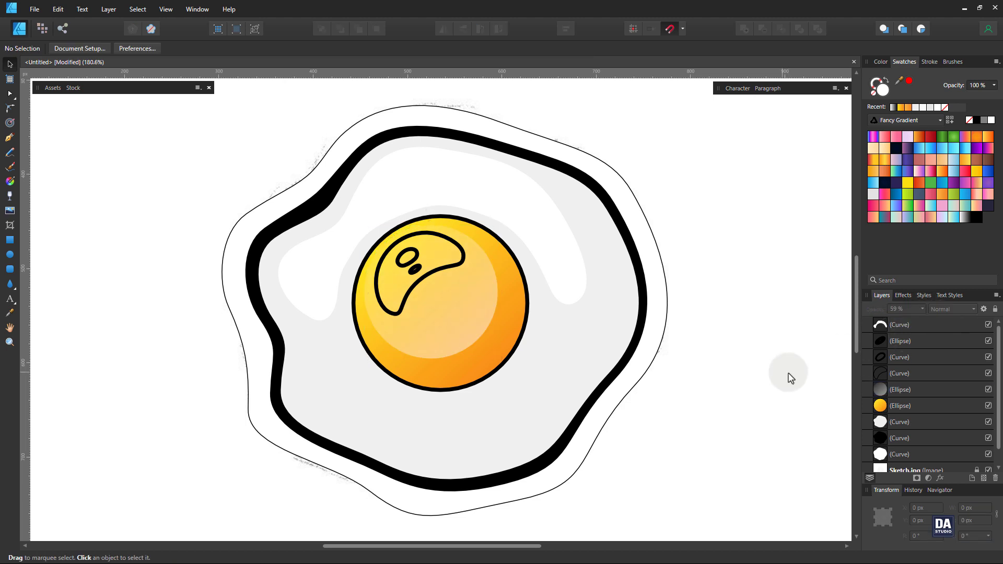
Step: Rerun the sheen gradient from the yolk's upper-left edge toward its lower right
{"action": "left_click", "coordinate": [448, 343]}
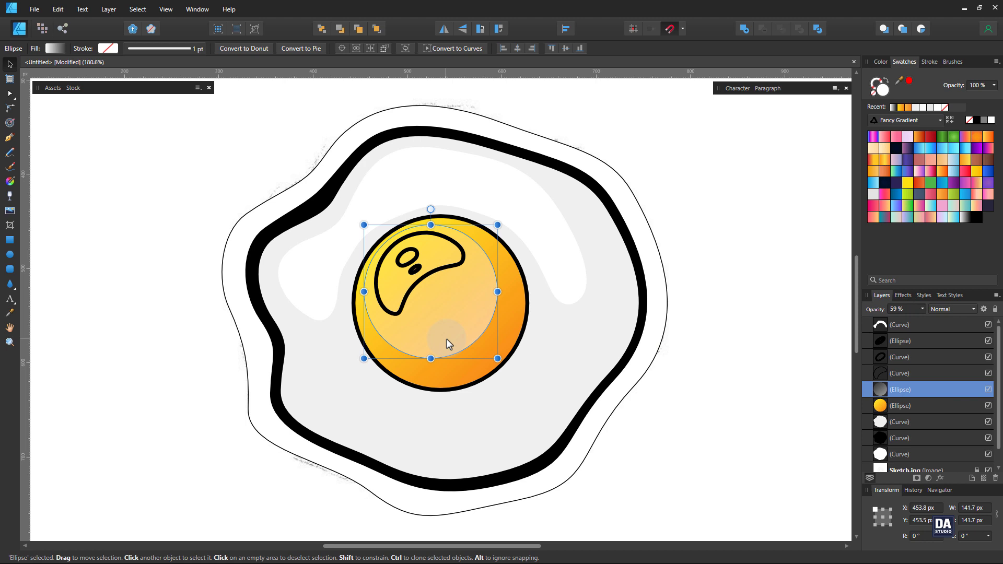
{"action": "key", "text": "g"}
{"action": "left_click_drag", "start_coordinate": [406, 249], "coordinate": [471, 343]}
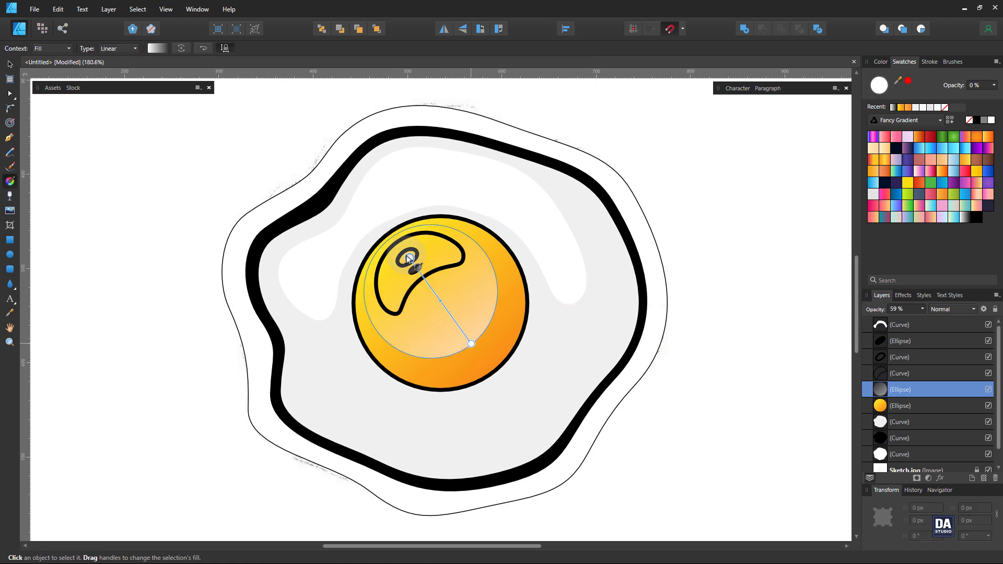
{"action": "left_click_drag", "start_coordinate": [407, 256], "coordinate": [396, 233]}
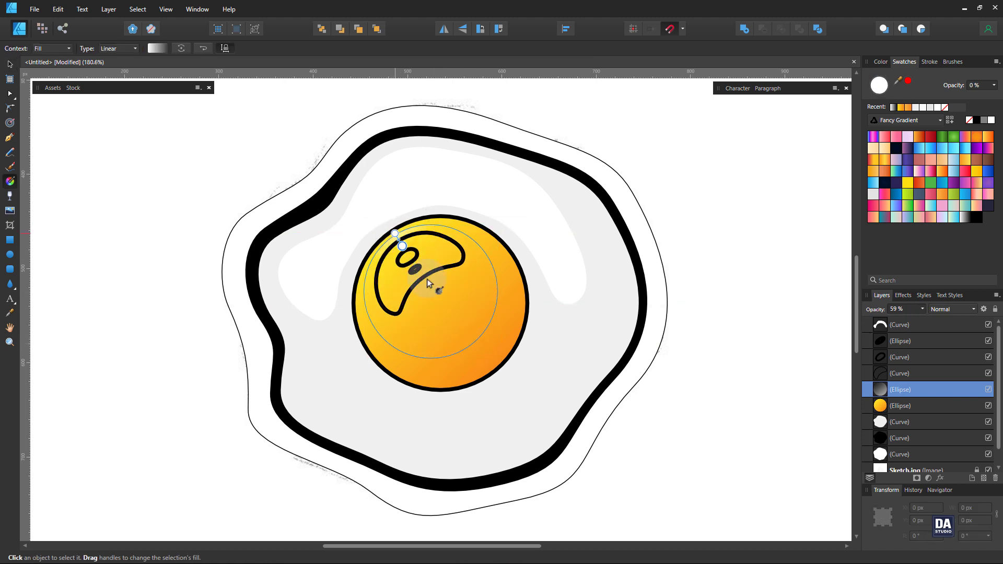
{"action": "left_click_drag", "start_coordinate": [472, 343], "coordinate": [477, 349]}
{"action": "left_click", "coordinate": [779, 363]}
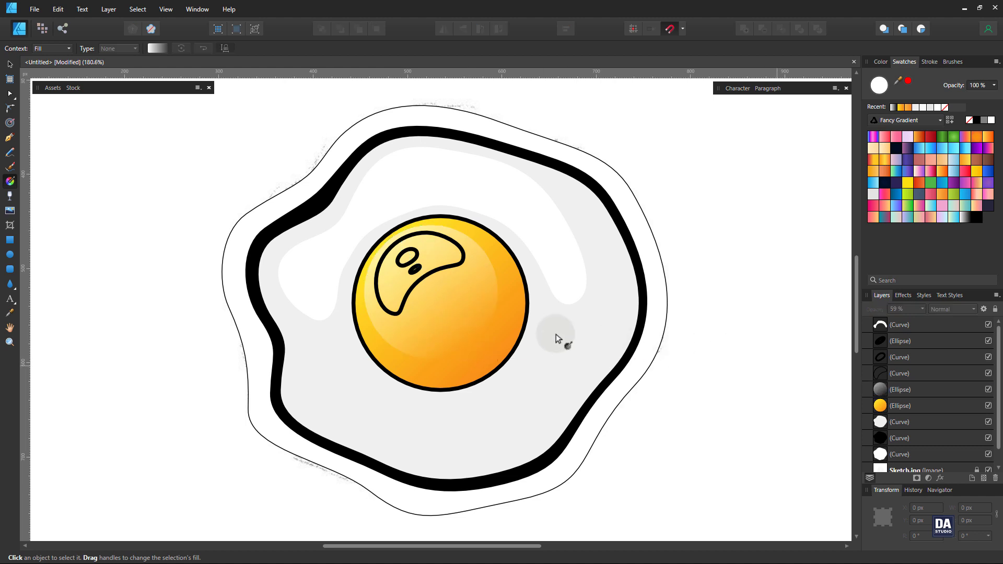
{"action": "key", "text": "ctrl+z"}
{"action": "key", "text": "ctrl+z"}
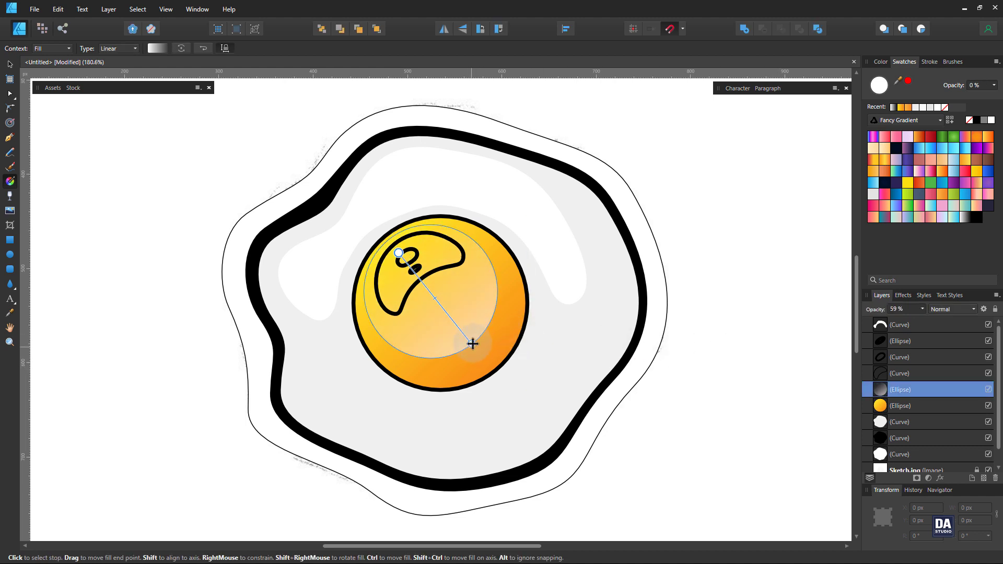
{"action": "left_click_drag", "start_coordinate": [472, 343], "coordinate": [508, 383]}
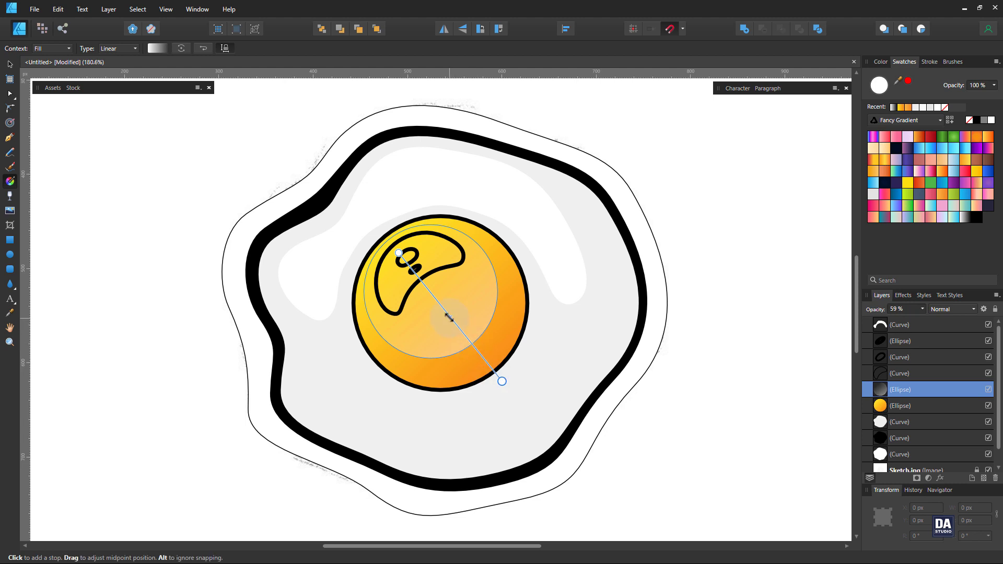
{"action": "left_click_drag", "start_coordinate": [398, 253], "coordinate": [380, 234]}
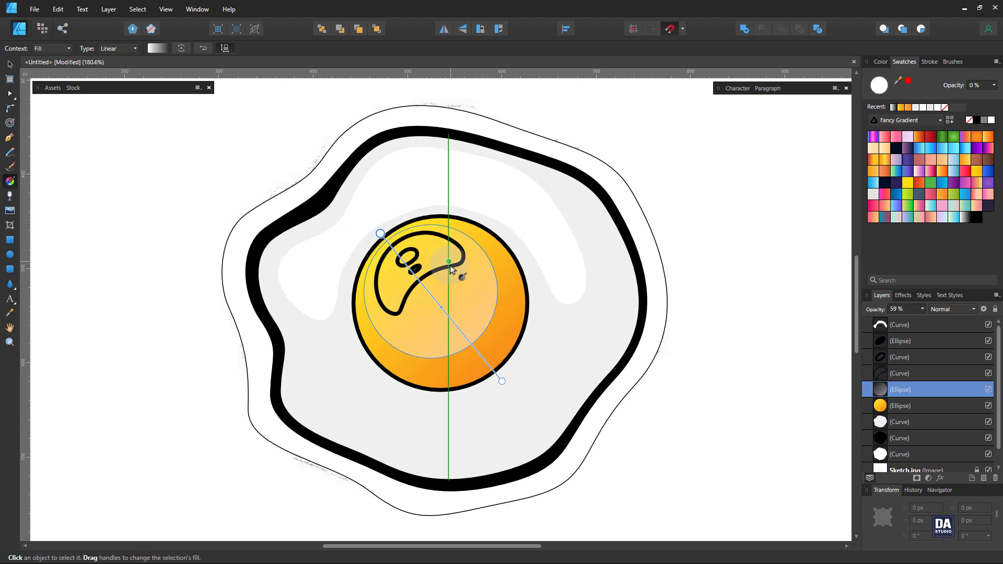
Step: Give the crescent highlight an outline-free diagonal white gradient with Overlay blending
{"action": "key", "text": "v"}
{"action": "left_click", "coordinate": [451, 270]}
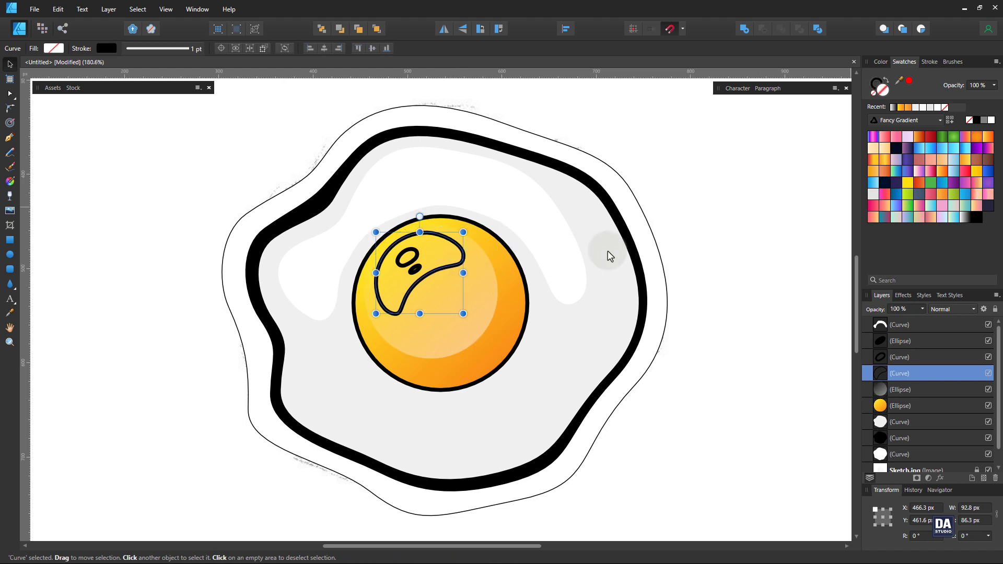
{"action": "left_click", "coordinate": [964, 217]}
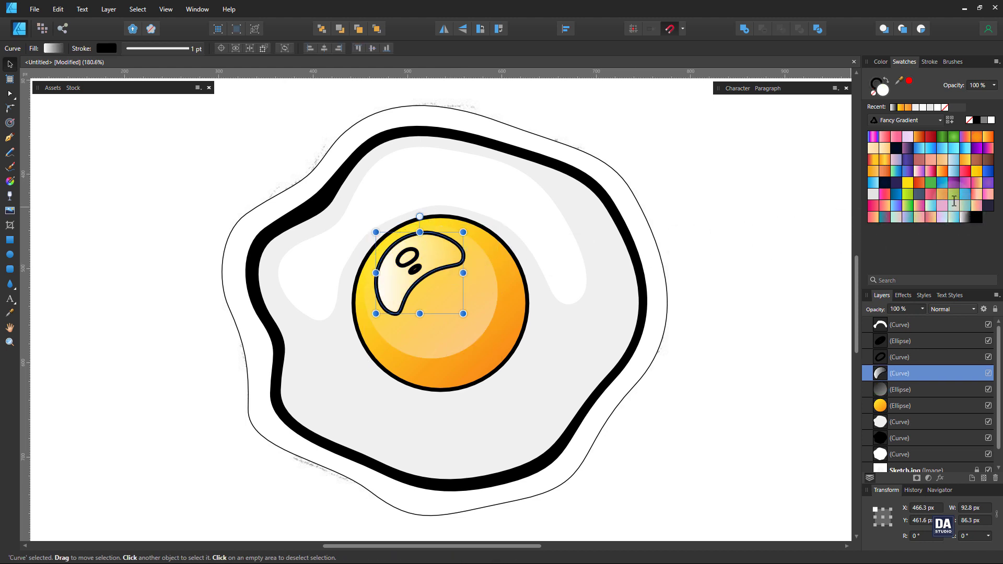
{"action": "left_click", "coordinate": [874, 94]}
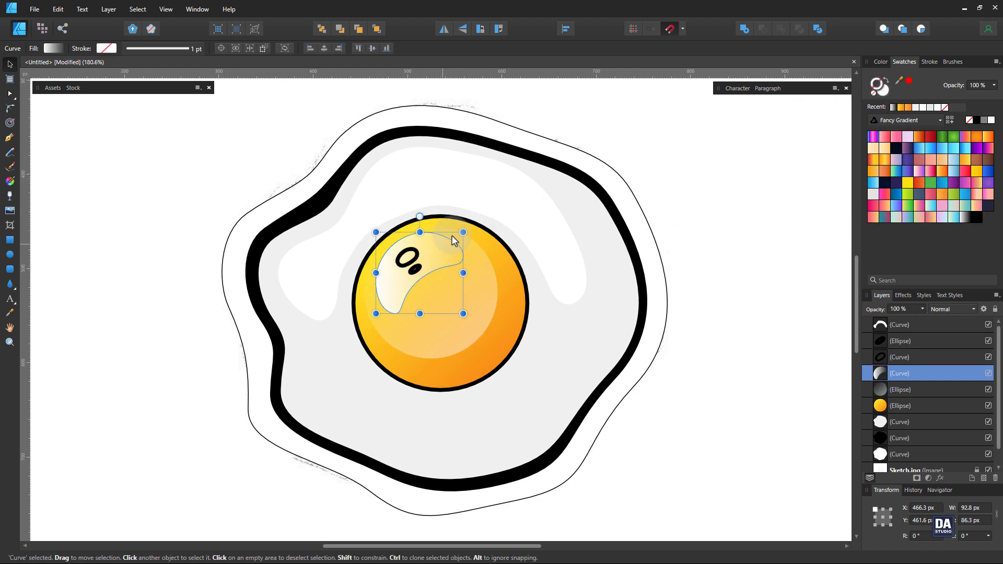
{"action": "key", "text": "g"}
{"action": "left_click_drag", "start_coordinate": [385, 194], "coordinate": [458, 313]}
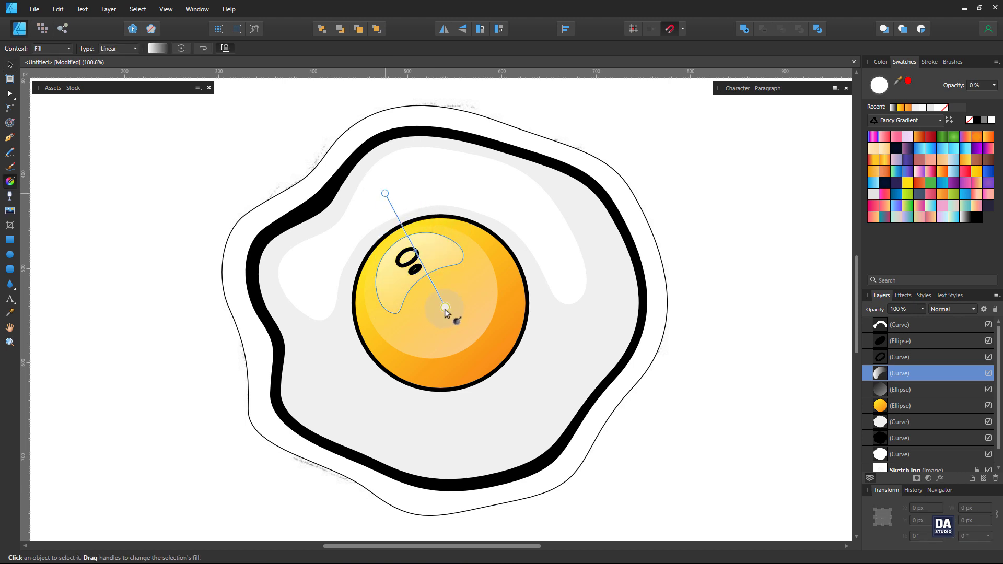
{"action": "left_click_drag", "start_coordinate": [376, 232], "coordinate": [464, 335]}
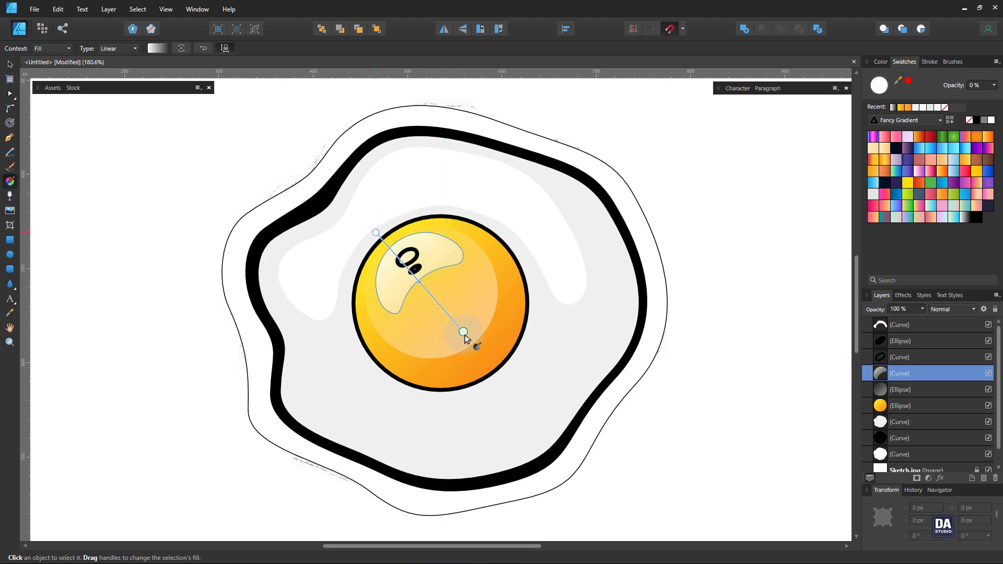
{"action": "left_click", "coordinate": [958, 311]}
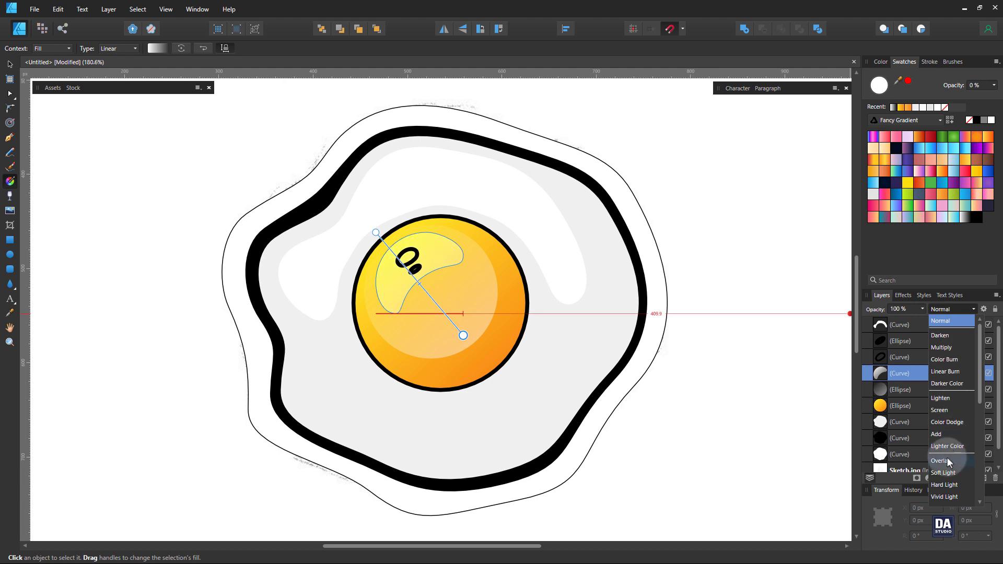
{"action": "left_click", "coordinate": [930, 458]}
{"action": "key", "text": "v"}
{"action": "left_click", "coordinate": [105, 182]}
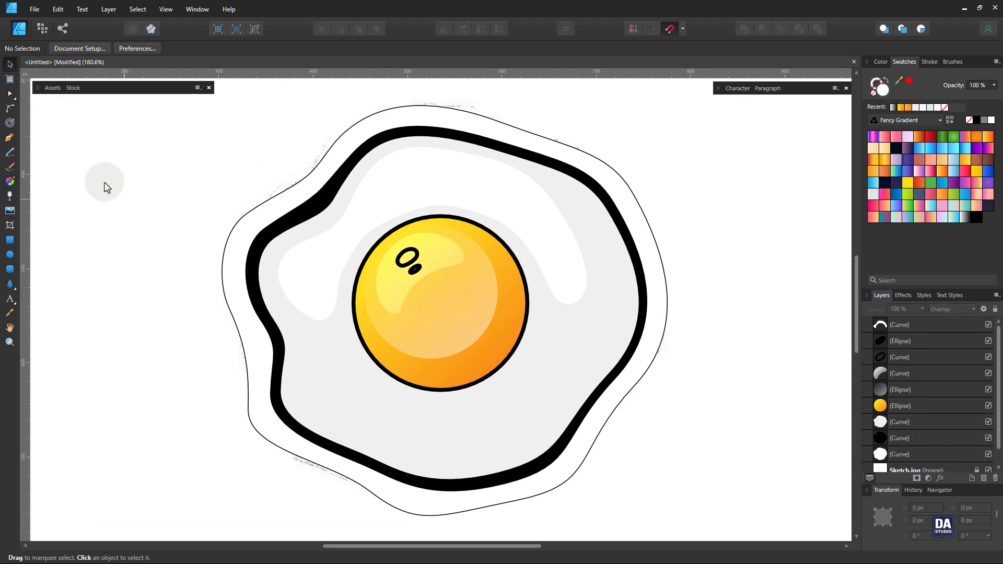
Step: Fill the two small shine shapes on the yolk with white
{"action": "left_click", "coordinate": [403, 258]}
{"action": "left_click", "coordinate": [414, 268], "text": "shift"}
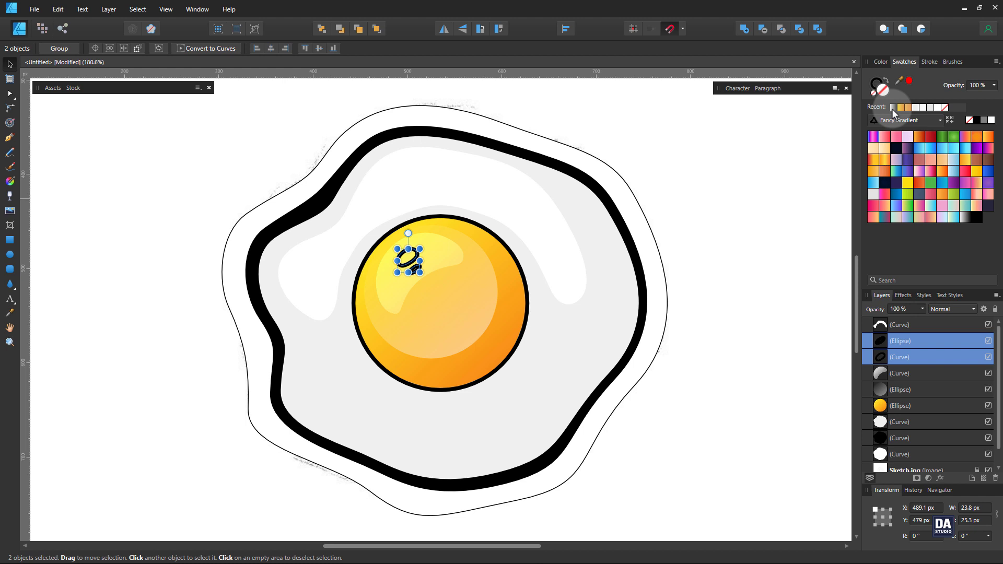
{"action": "left_click", "coordinate": [965, 219]}
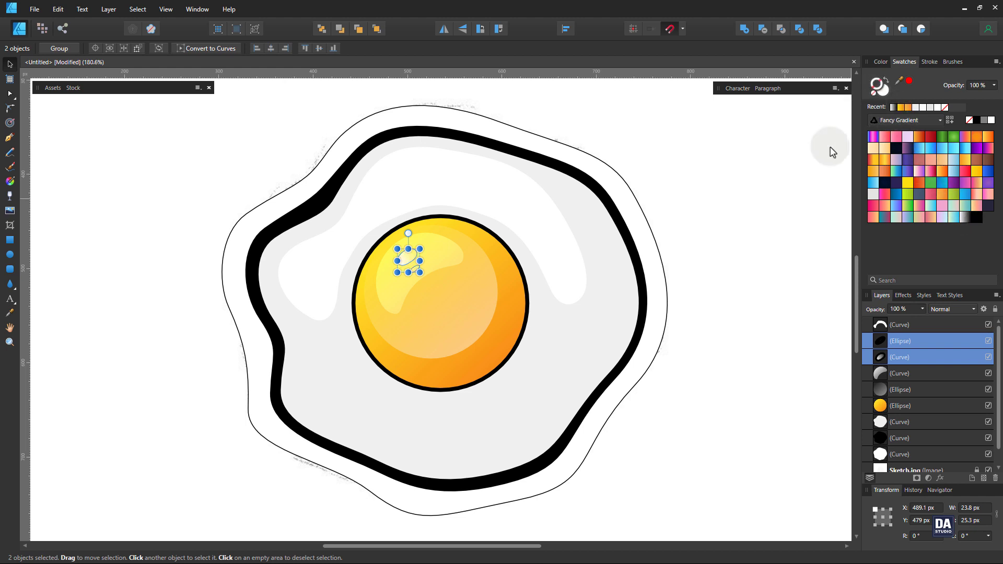
{"action": "left_click", "coordinate": [773, 219]}
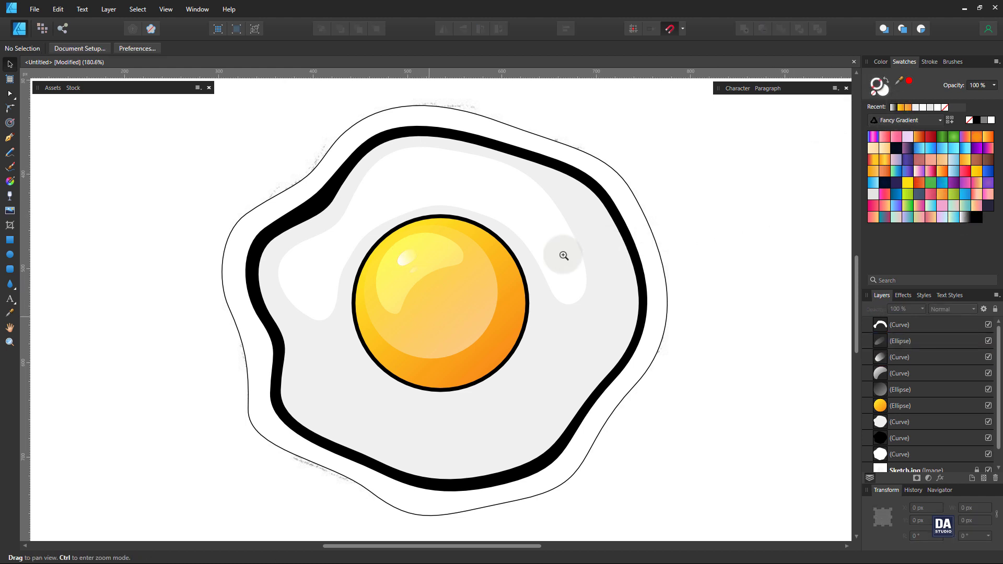
{"action": "key", "text": "z"}
{"action": "left_click", "coordinate": [402, 287]}
Step: Fade the large yolk highlight and the small oval highlight with linear gradients
{"action": "left_click", "coordinate": [406, 238]}
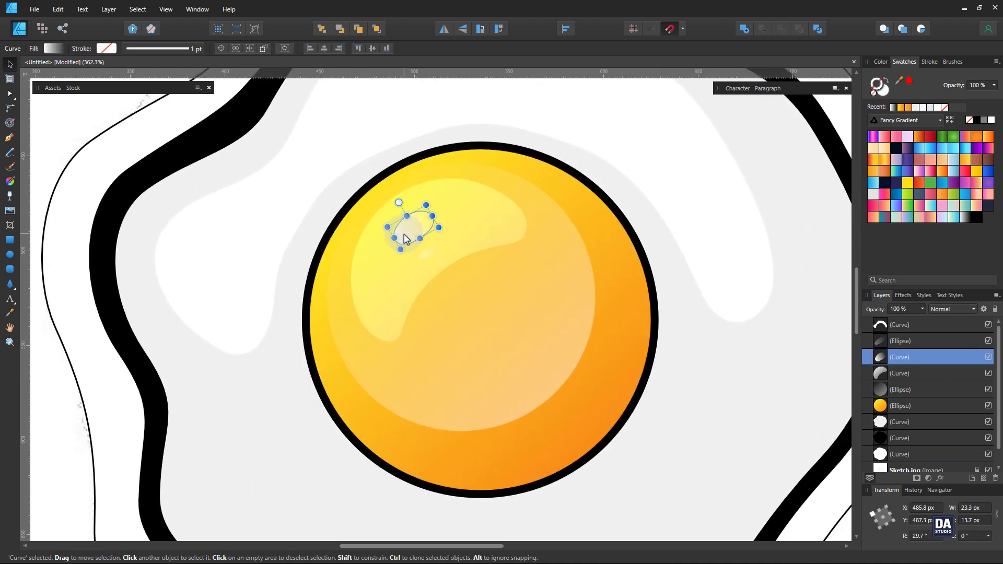
{"action": "key", "text": "g"}
{"action": "left_click_drag", "start_coordinate": [408, 197], "coordinate": [419, 243]}
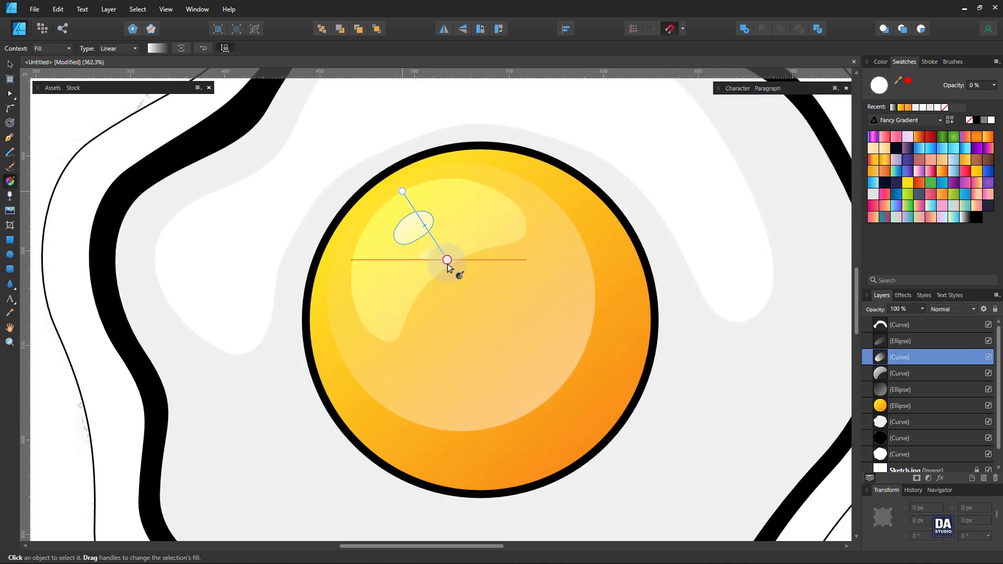
{"action": "left_click", "coordinate": [418, 230]}
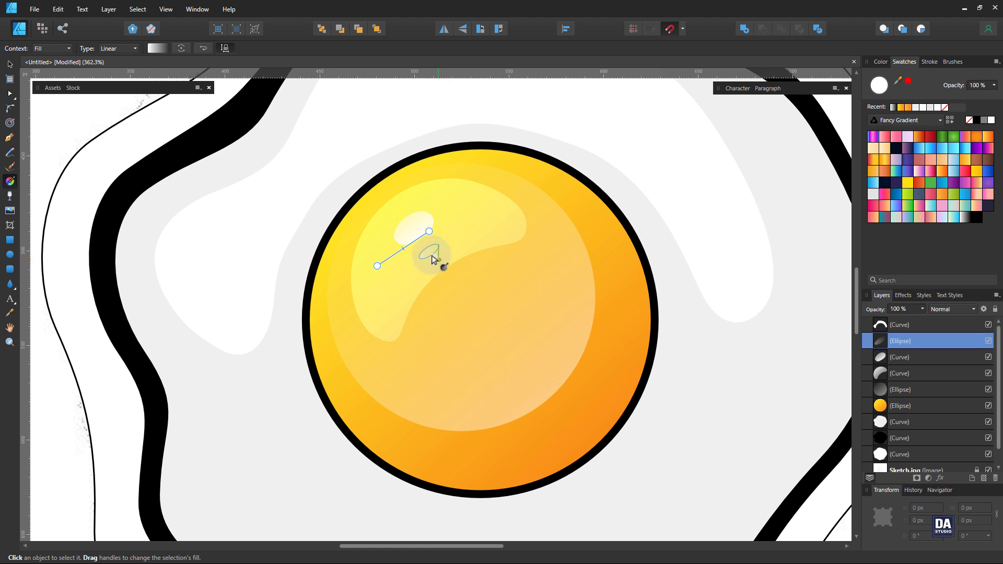
{"action": "left_click_drag", "start_coordinate": [438, 260], "coordinate": [408, 228]}
{"action": "left_click", "coordinate": [47, 145]}
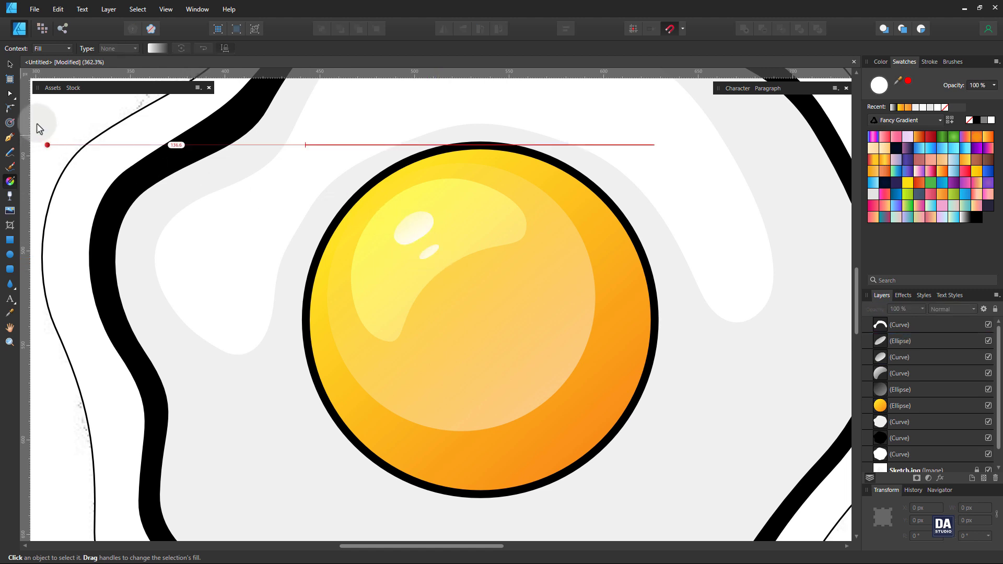
{"action": "left_click", "coordinate": [10, 64]}
{"action": "key", "text": "z"}
{"action": "mouse_move", "coordinate": [402, 213]}
{"action": "left_mouse_down"}
{"action": "mouse_move", "coordinate": [308, 221]}
{"action": "mouse_move", "coordinate": [494, 325]}
{"action": "left_mouse_up"}
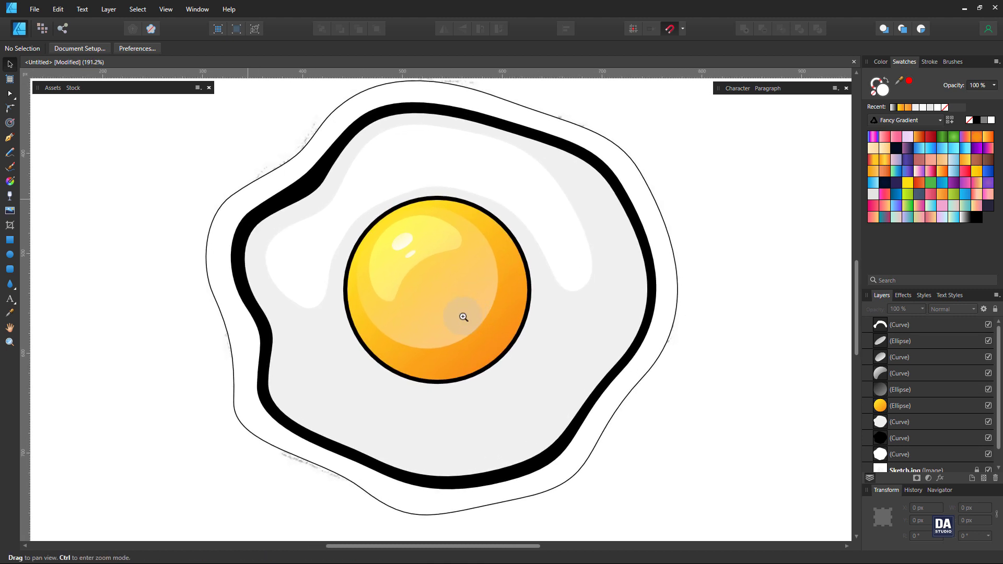
Step: Give the yolk outline a 2 pt stroke with an arched pressure profile so it tapers
{"action": "left_click_drag", "start_coordinate": [461, 317], "coordinate": [502, 329]}
{"action": "left_click", "coordinate": [532, 358]}
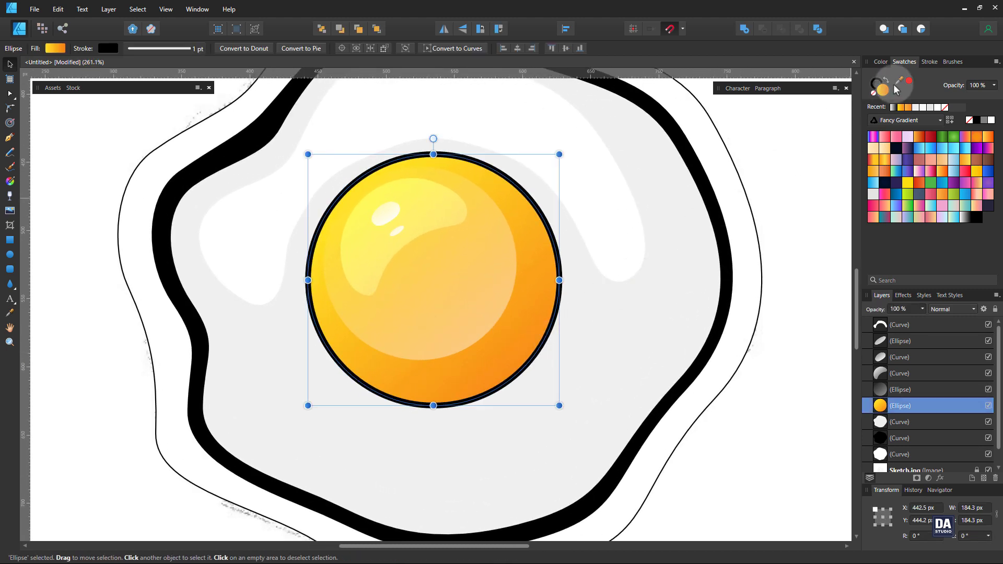
{"action": "left_click", "coordinate": [929, 61]}
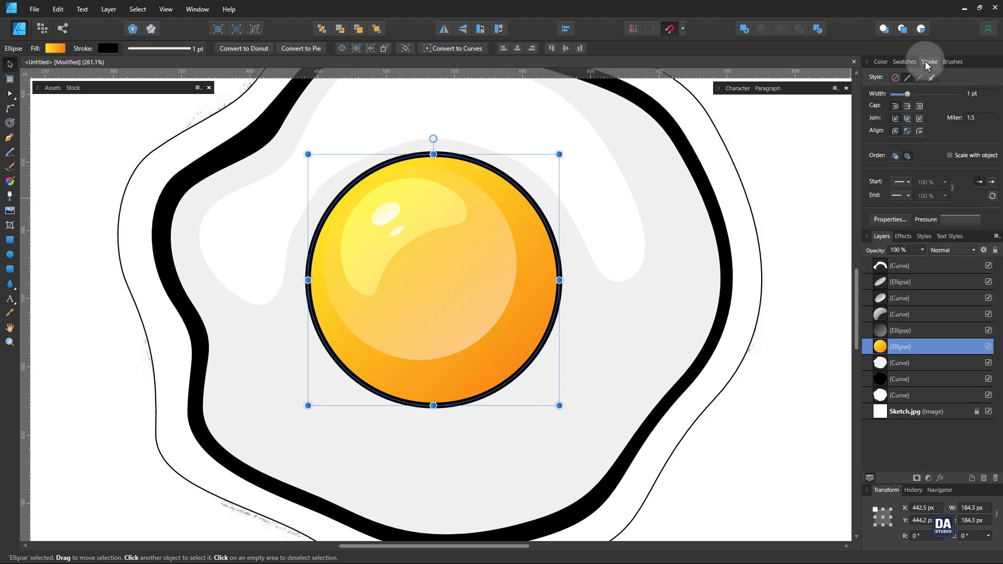
{"action": "left_click", "coordinate": [945, 218]}
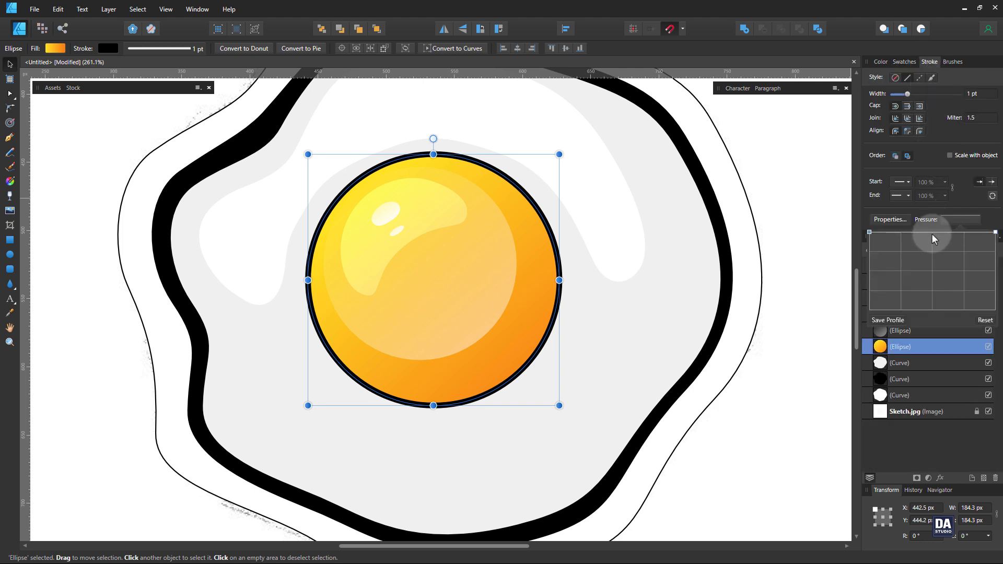
{"action": "left_click", "coordinate": [931, 233]}
{"action": "left_click_drag", "start_coordinate": [869, 232], "coordinate": [870, 275]}
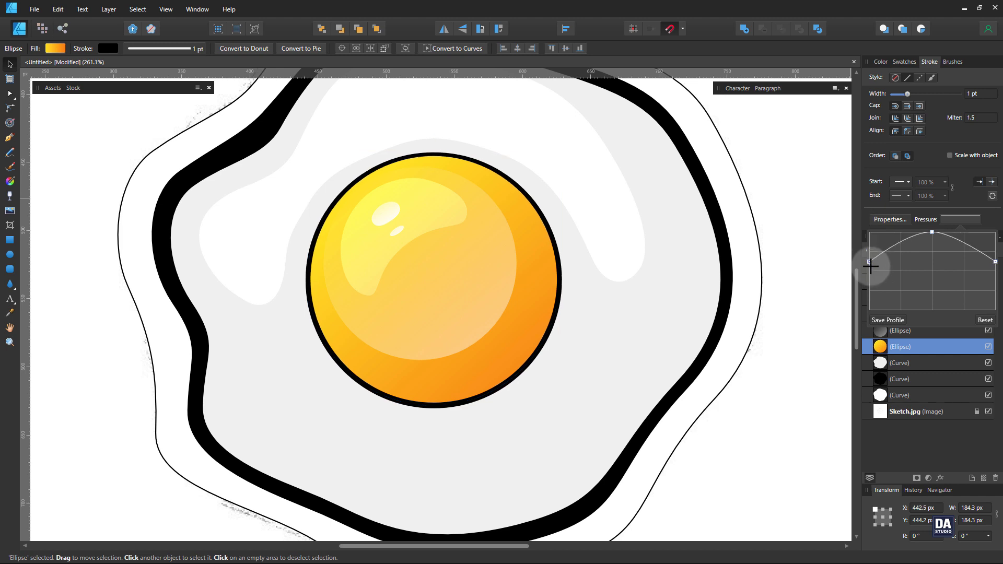
{"action": "left_click", "coordinate": [973, 107]}
Step: Rotate the yolk about 20° and deselect it
{"action": "scroll", "coordinate": [973, 107], "scroll_direction": "up", "scroll_amount": 1}
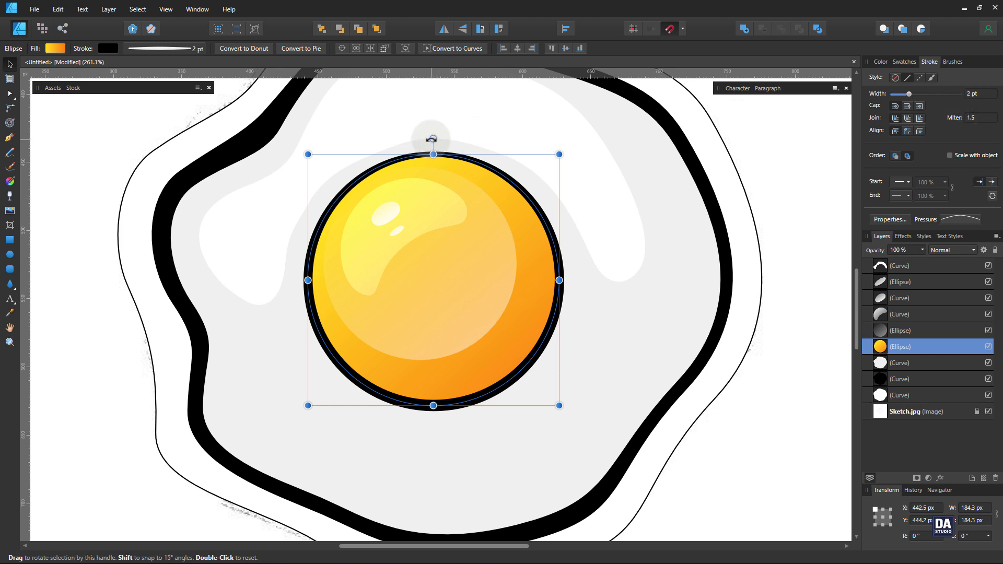
{"action": "left_click_drag", "start_coordinate": [433, 138], "coordinate": [382, 149]}
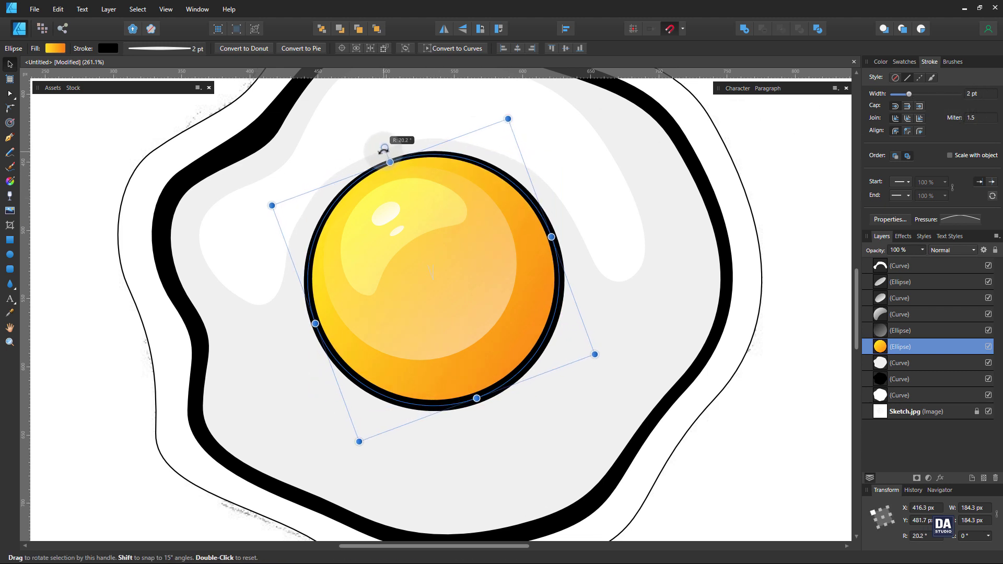
{"action": "left_click", "coordinate": [776, 179]}
Step: Resize the light grey egg-white shape to about 412 × 372 px to fill out to the black rim
{"action": "key", "text": "z"}
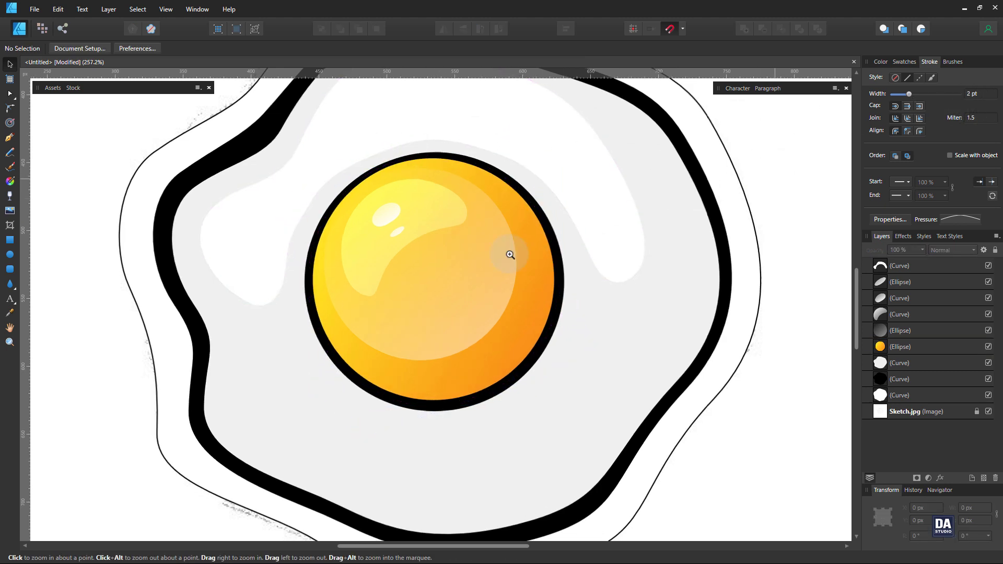
{"action": "mouse_move", "coordinate": [510, 258]}
{"action": "left_mouse_down"}
{"action": "mouse_move", "coordinate": [308, 221]}
{"action": "mouse_move", "coordinate": [486, 235]}
{"action": "mouse_move", "coordinate": [441, 247]}
{"action": "left_mouse_up"}
{"action": "key", "text": "space"}
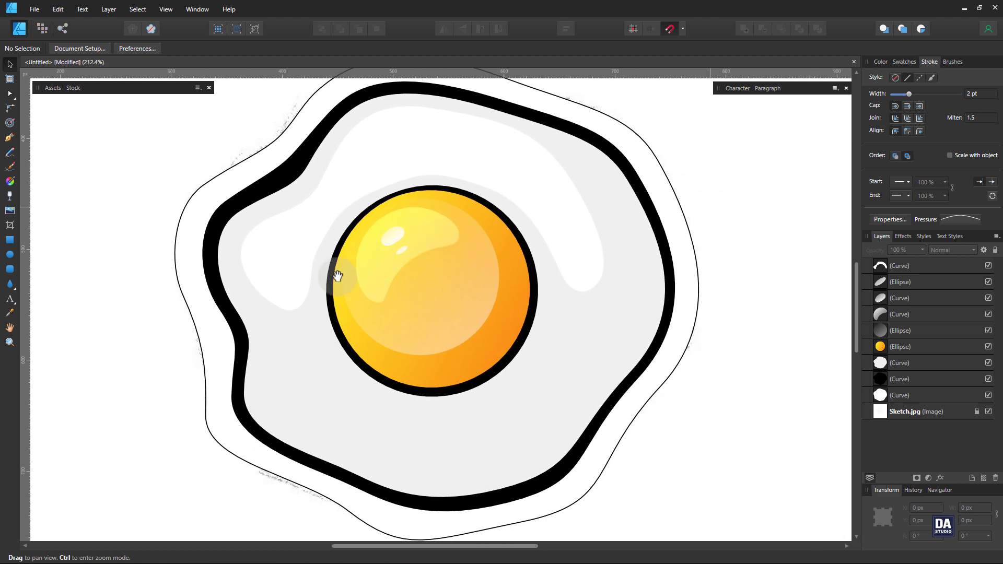
{"action": "left_click_drag", "start_coordinate": [273, 294], "coordinate": [295, 291]}
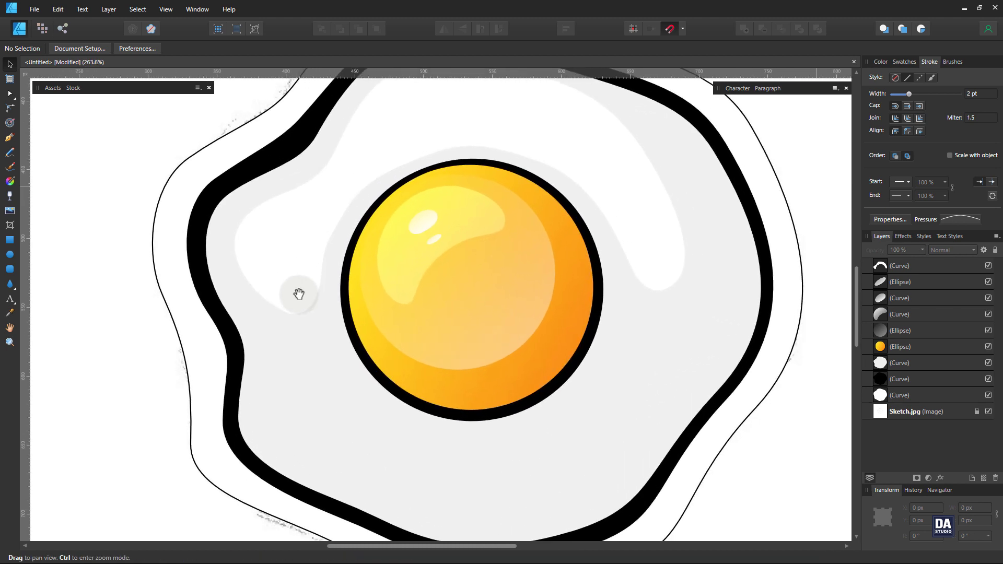
{"action": "left_click", "coordinate": [240, 287]}
{"action": "left_click_drag", "start_coordinate": [365, 298], "coordinate": [348, 293]}
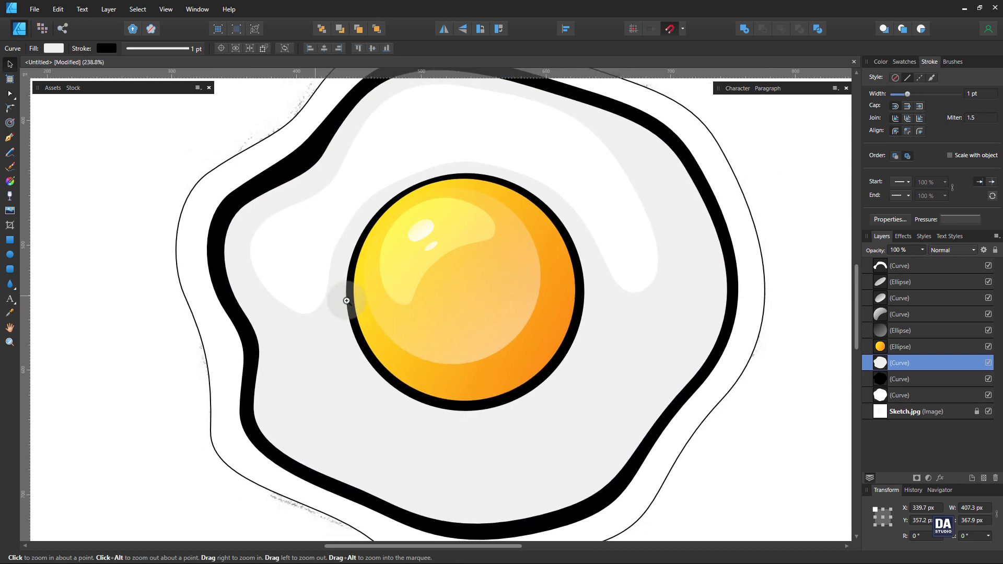
{"action": "left_click_drag", "start_coordinate": [730, 527], "coordinate": [723, 516]}
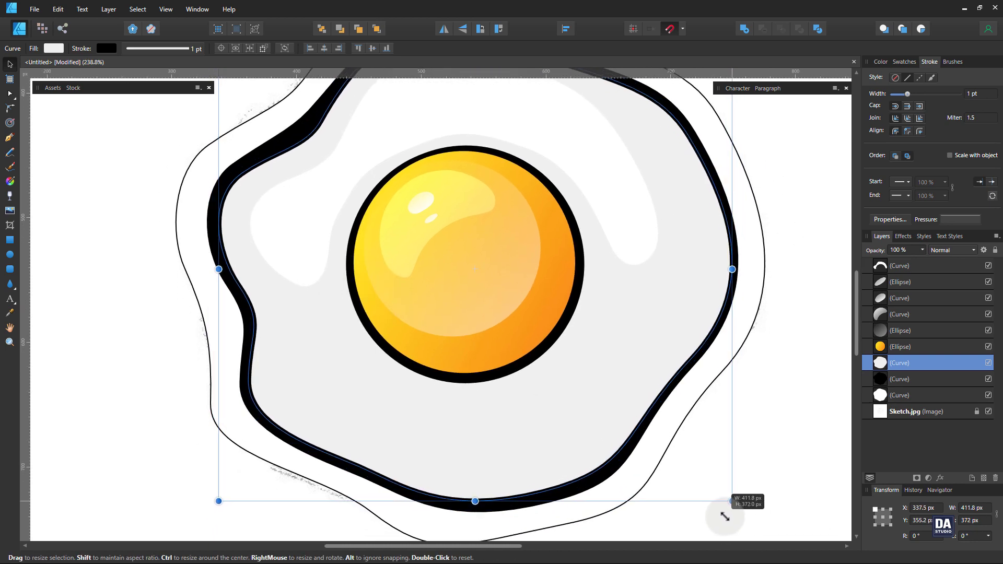
{"action": "left_click_drag", "start_coordinate": [723, 516], "coordinate": [721, 502]}
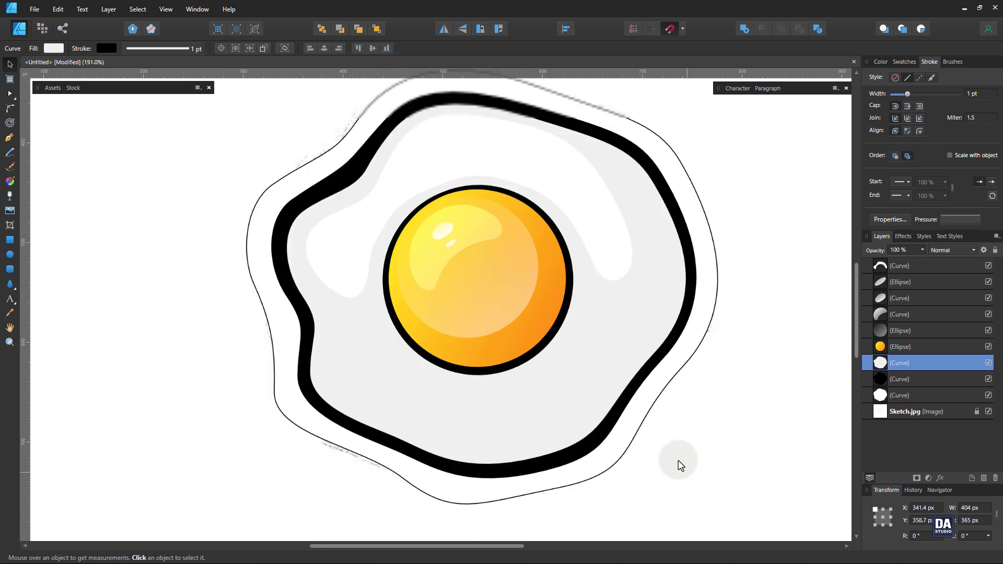
{"action": "left_click_drag", "start_coordinate": [679, 460], "coordinate": [690, 469]}
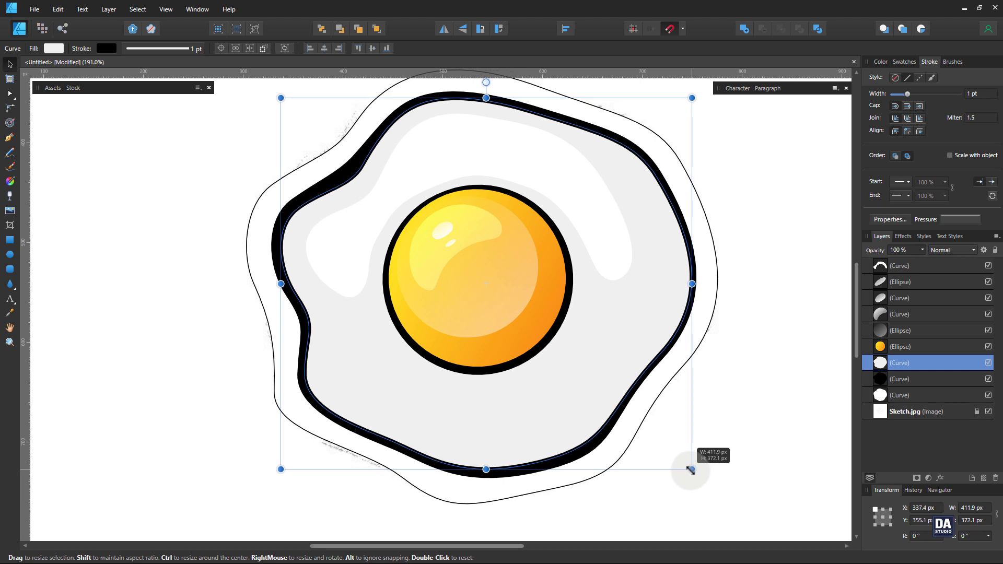
{"action": "key", "text": "ctrl+d"}
{"action": "mouse_move", "coordinate": [358, 324]}
{"action": "left_mouse_down"}
{"action": "mouse_move", "coordinate": [409, 324]}
{"action": "mouse_move", "coordinate": [340, 371]}
{"action": "mouse_move", "coordinate": [314, 336]}
{"action": "mouse_move", "coordinate": [347, 331]}
{"action": "left_mouse_up"}
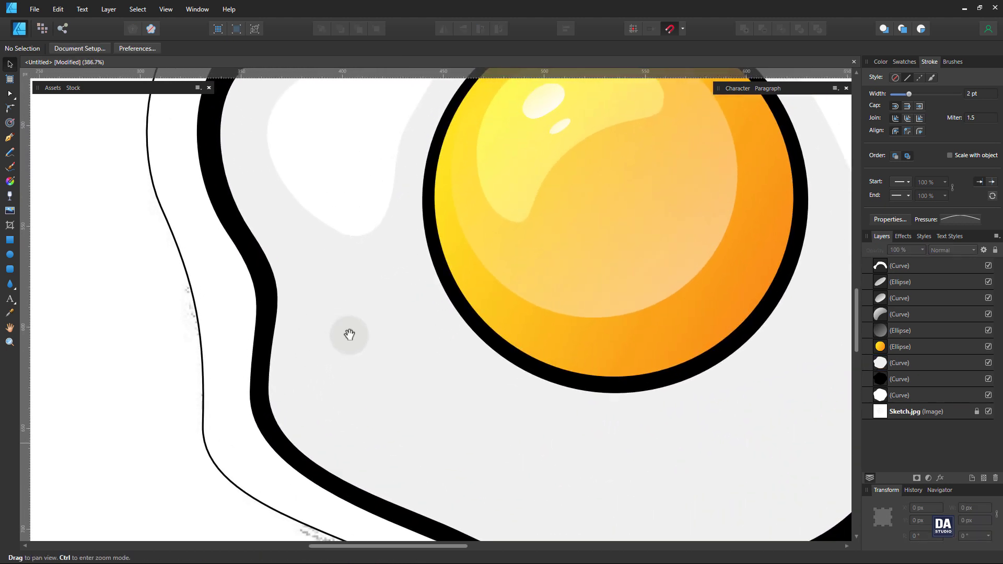
Step: Draw a Pen curve along the outline's inner left edge with no stroke and a grey fill
{"action": "left_click", "coordinate": [9, 137]}
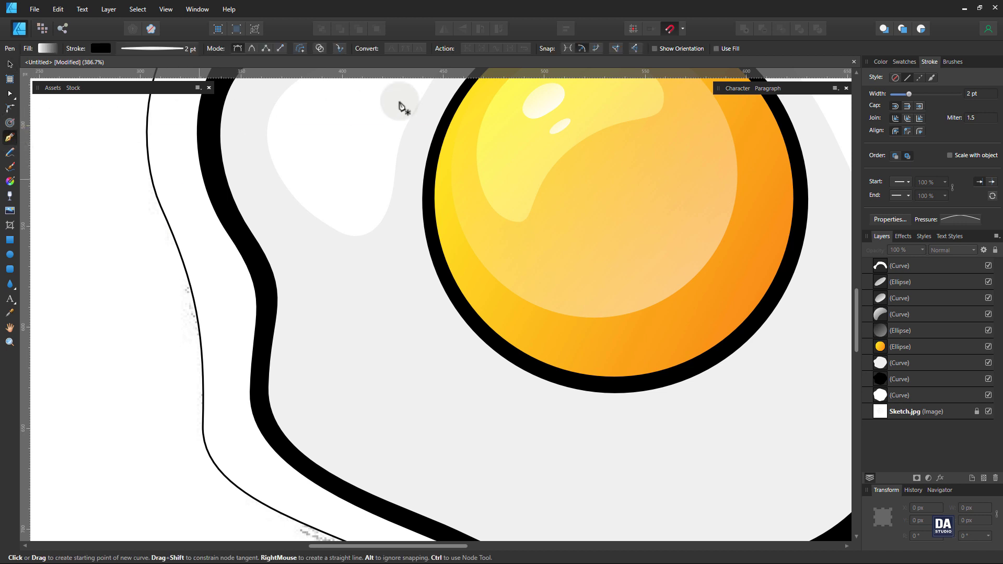
{"action": "left_click", "coordinate": [905, 62]}
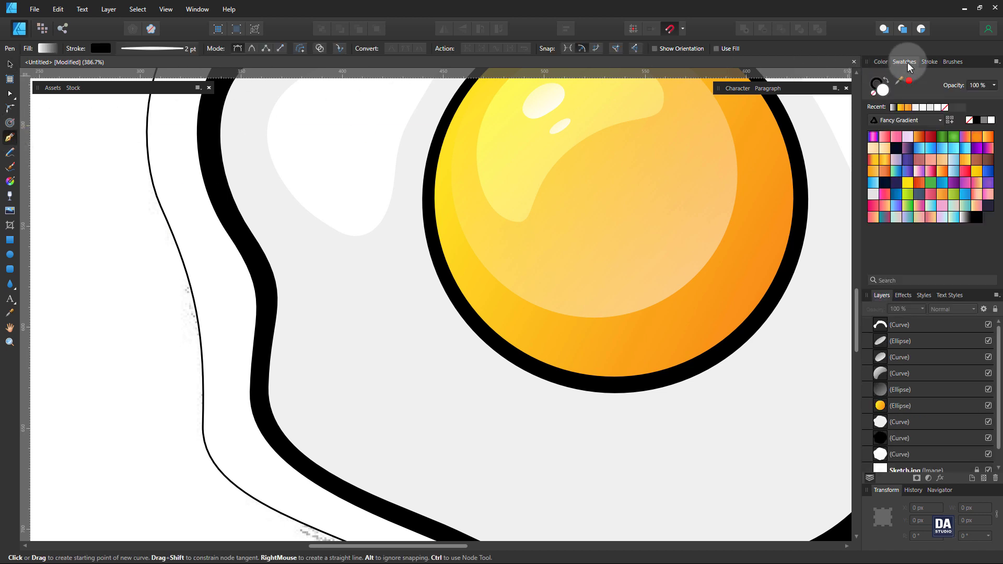
{"action": "left_click", "coordinate": [883, 61]}
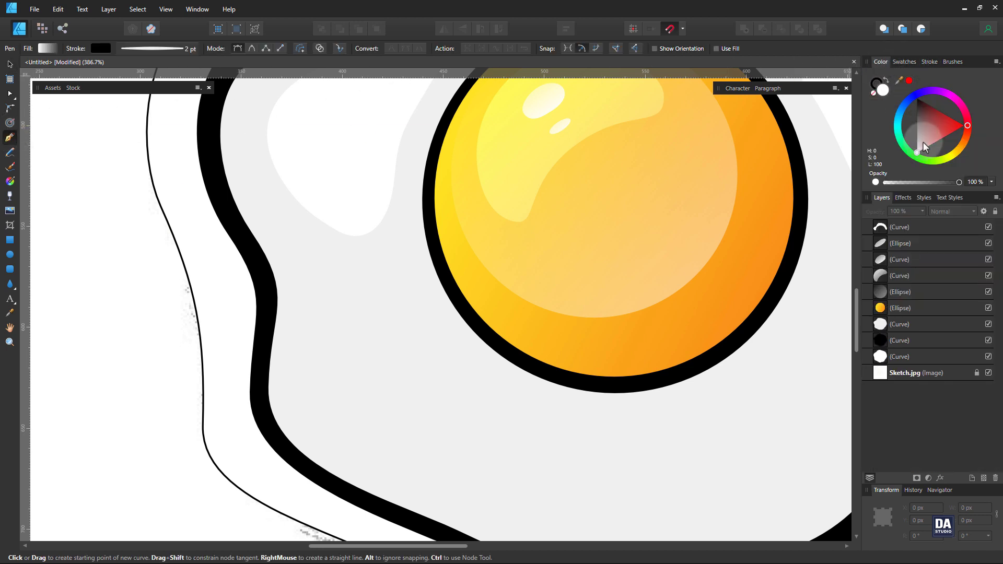
{"action": "left_click_drag", "start_coordinate": [918, 143], "coordinate": [914, 142]}
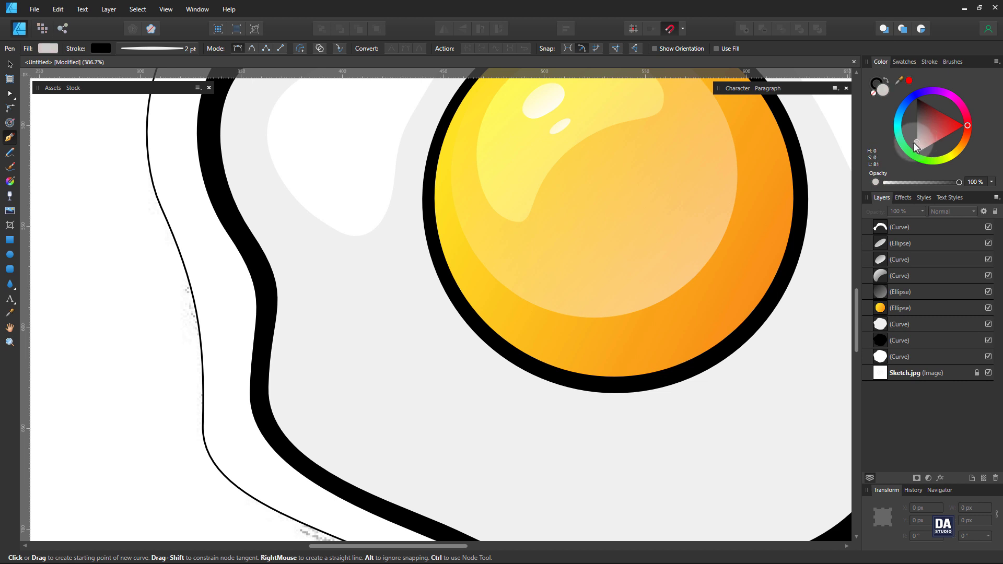
{"action": "left_click", "coordinate": [230, 208]}
{"action": "left_click_drag", "start_coordinate": [267, 369], "coordinate": [250, 405]}
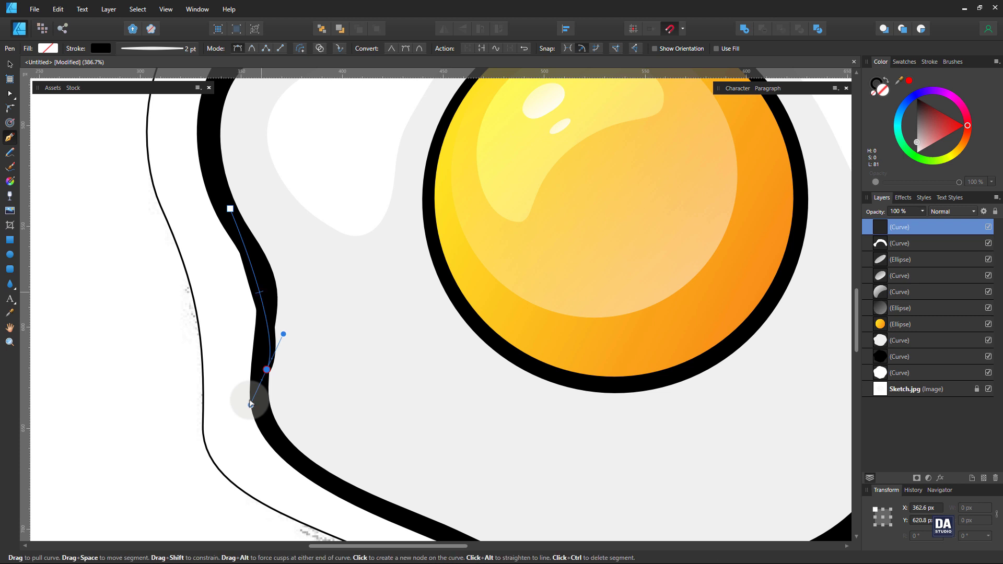
{"action": "left_click", "coordinate": [873, 93]}
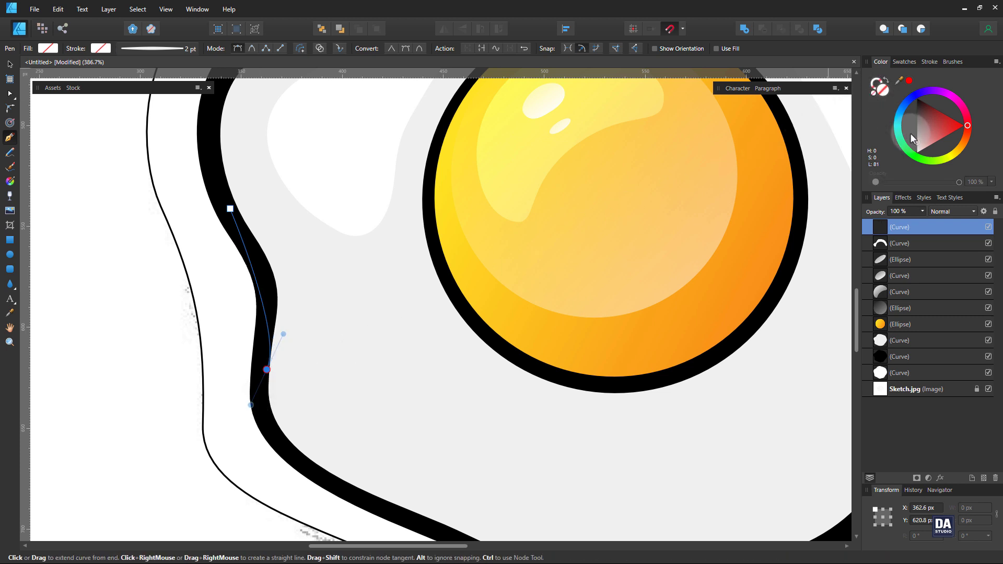
{"action": "left_click", "coordinate": [918, 152]}
{"action": "left_click_drag", "start_coordinate": [918, 152], "coordinate": [894, 152]}
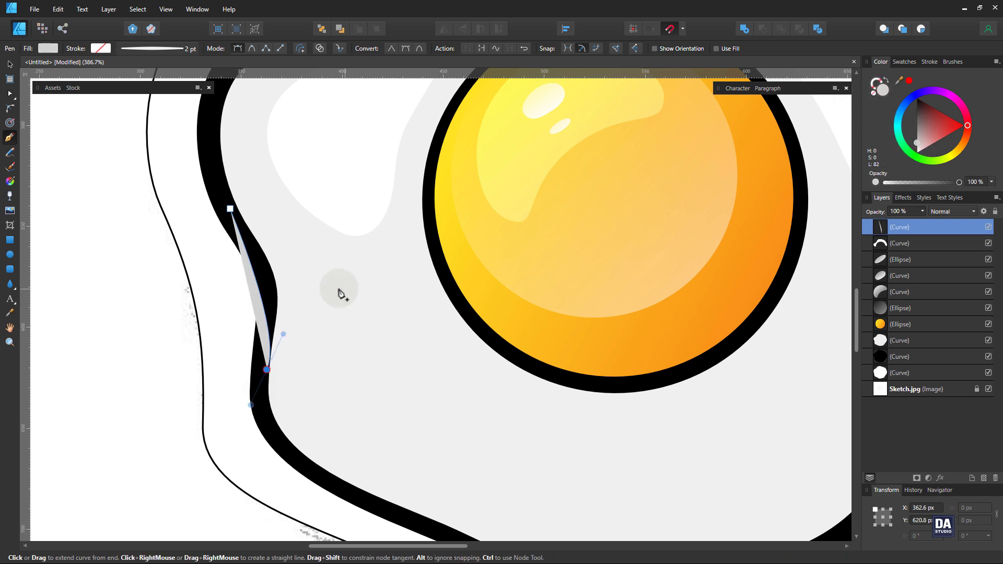
Step: Bulge the curve into a shading sliver and tuck it inside the egg-white layer
{"action": "key", "text": "a"}
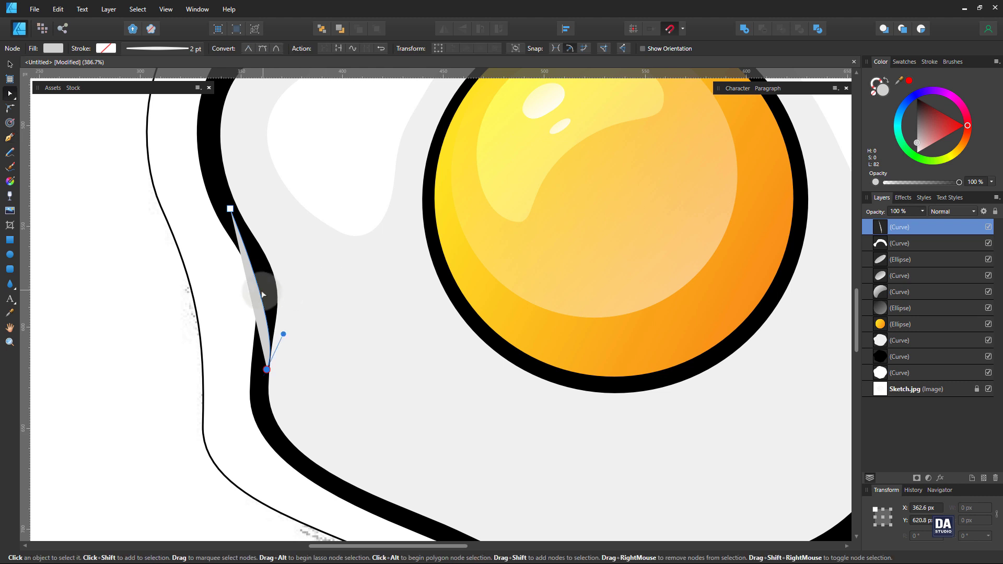
{"action": "mouse_move", "coordinate": [258, 288]}
{"action": "left_mouse_down"}
{"action": "mouse_move", "coordinate": [287, 289]}
{"action": "mouse_move", "coordinate": [289, 277]}
{"action": "mouse_move", "coordinate": [282, 308]}
{"action": "mouse_move", "coordinate": [282, 282]}
{"action": "left_mouse_up"}
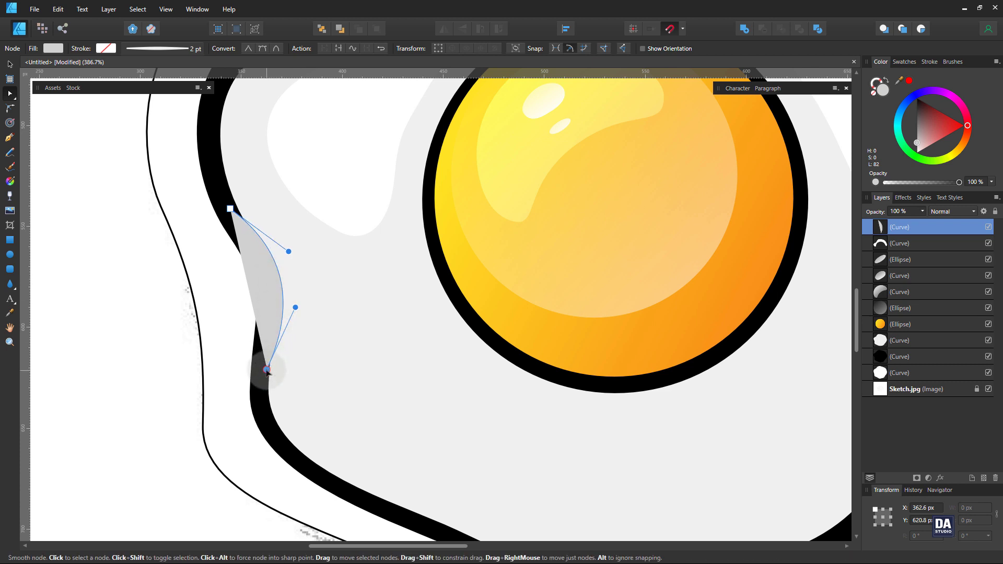
{"action": "key", "text": "p"}
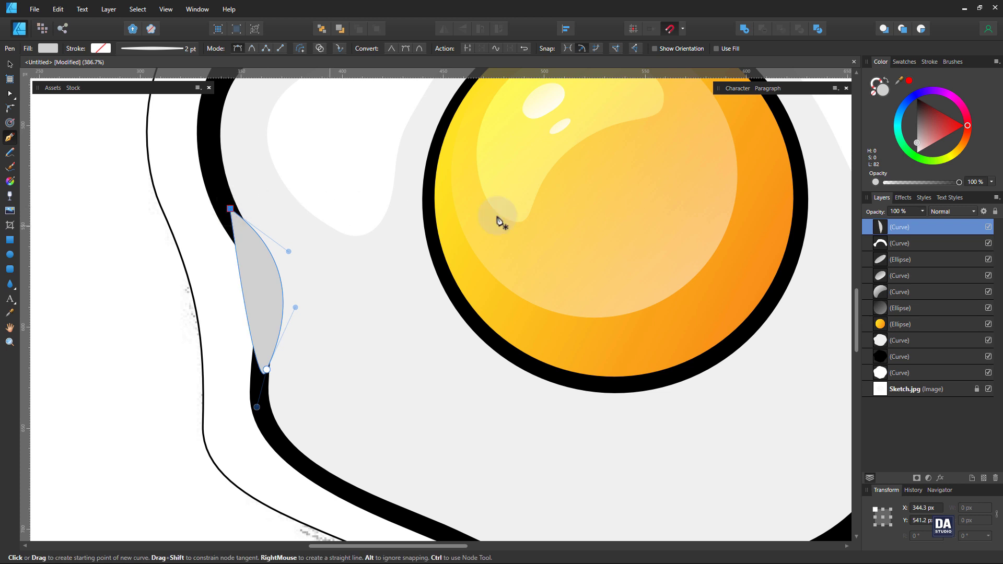
{"action": "left_click_drag", "start_coordinate": [931, 231], "coordinate": [917, 343]}
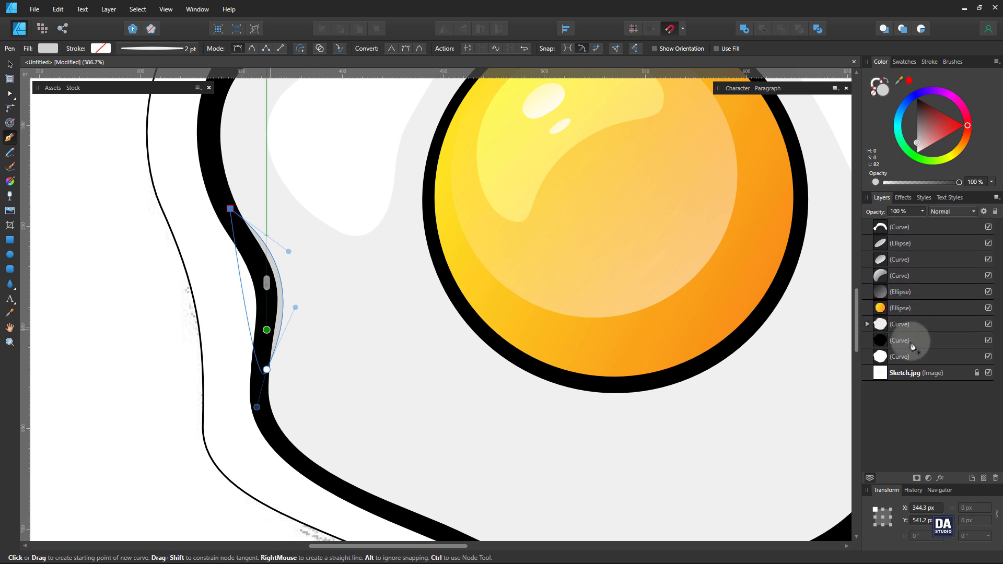
Step: Reshape the sliver's top and bottom nodes into a smooth crescent against the black rim
{"action": "key", "text": "a"}
{"action": "left_click_drag", "start_coordinate": [283, 294], "coordinate": [292, 289]}
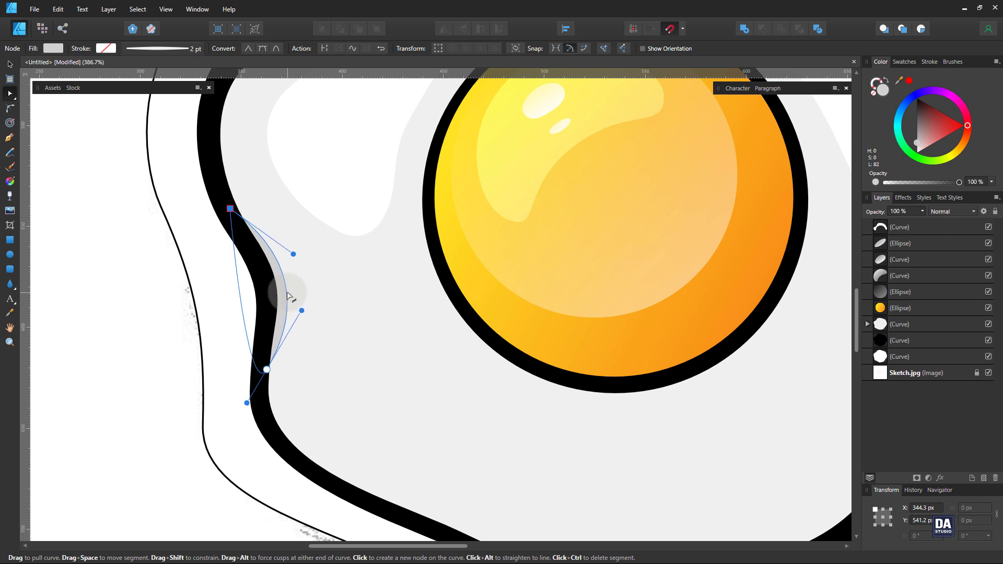
{"action": "left_click_drag", "start_coordinate": [267, 369], "coordinate": [266, 390]}
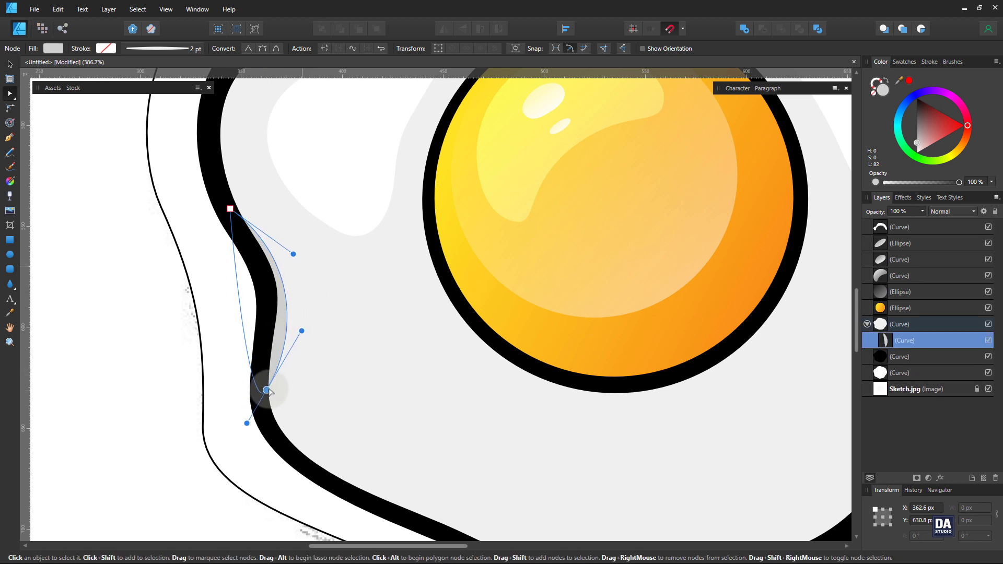
{"action": "left_click_drag", "start_coordinate": [229, 209], "coordinate": [225, 190]}
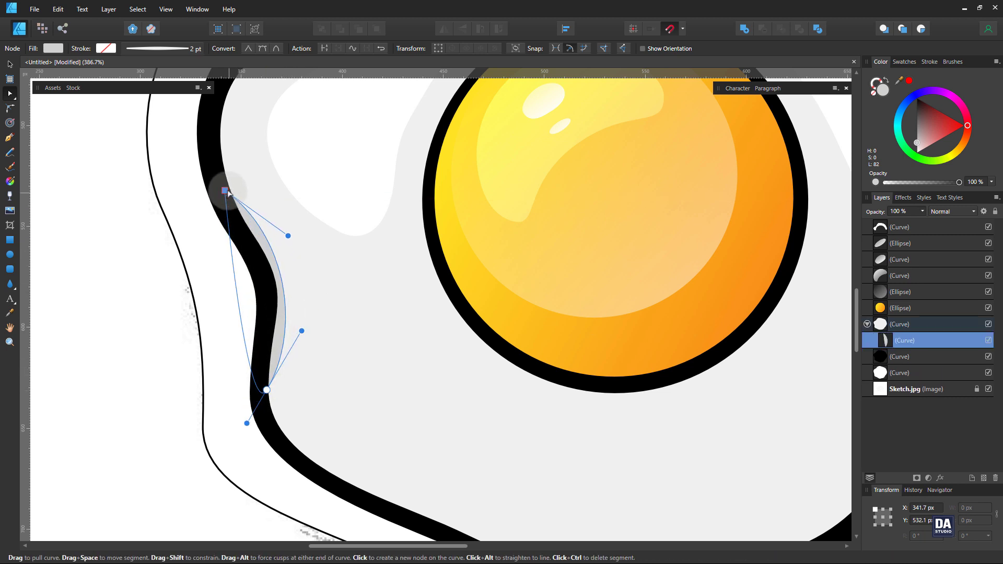
{"action": "left_click_drag", "start_coordinate": [289, 245], "coordinate": [302, 257]}
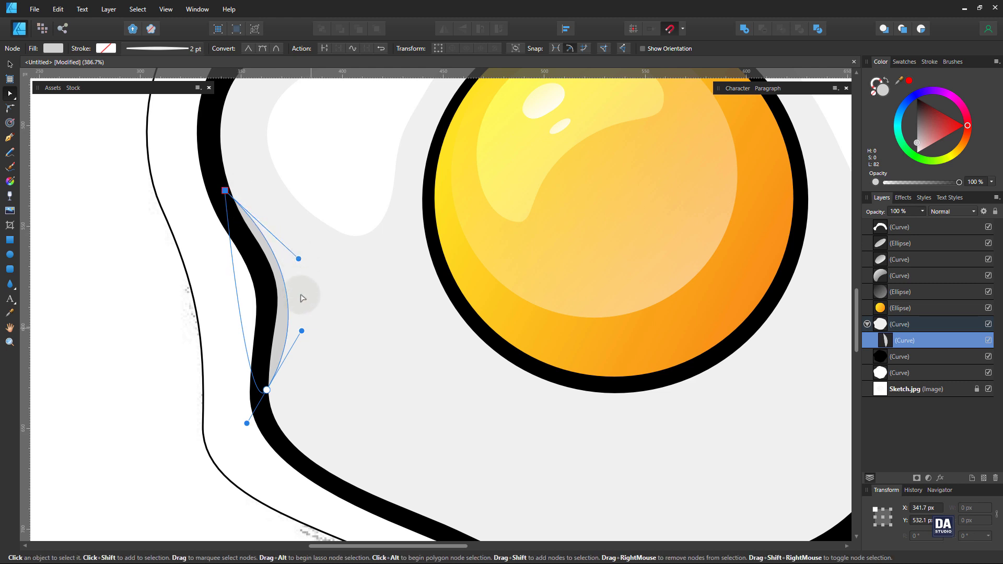
{"action": "left_click_drag", "start_coordinate": [301, 331], "coordinate": [308, 320]}
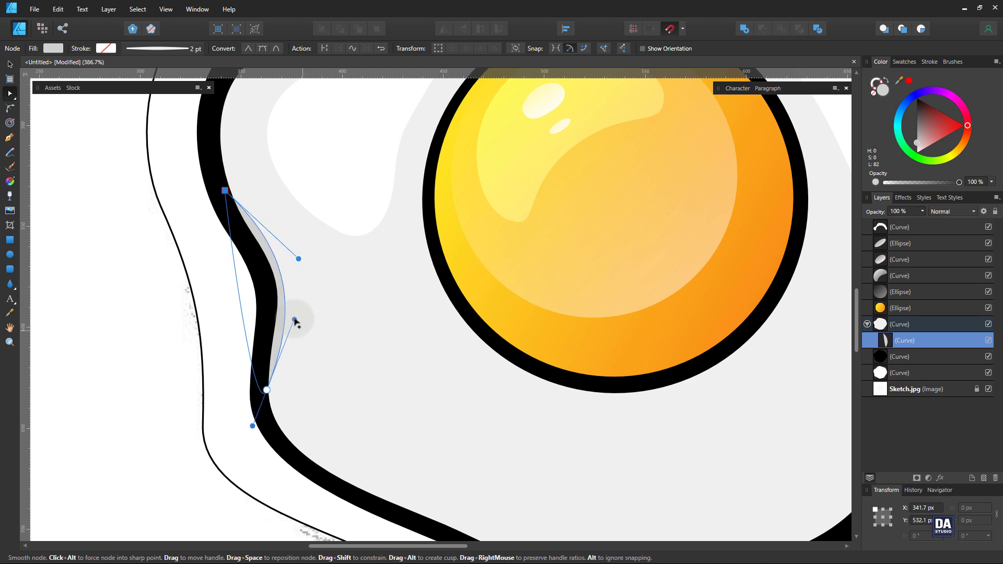
{"action": "left_click", "coordinate": [179, 336]}
{"action": "mouse_move", "coordinate": [264, 308]}
{"action": "left_mouse_down"}
{"action": "mouse_move", "coordinate": [168, 298]}
{"action": "mouse_move", "coordinate": [144, 261]}
{"action": "left_mouse_up"}
{"action": "left_click_drag", "start_coordinate": [358, 340], "coordinate": [316, 336]}
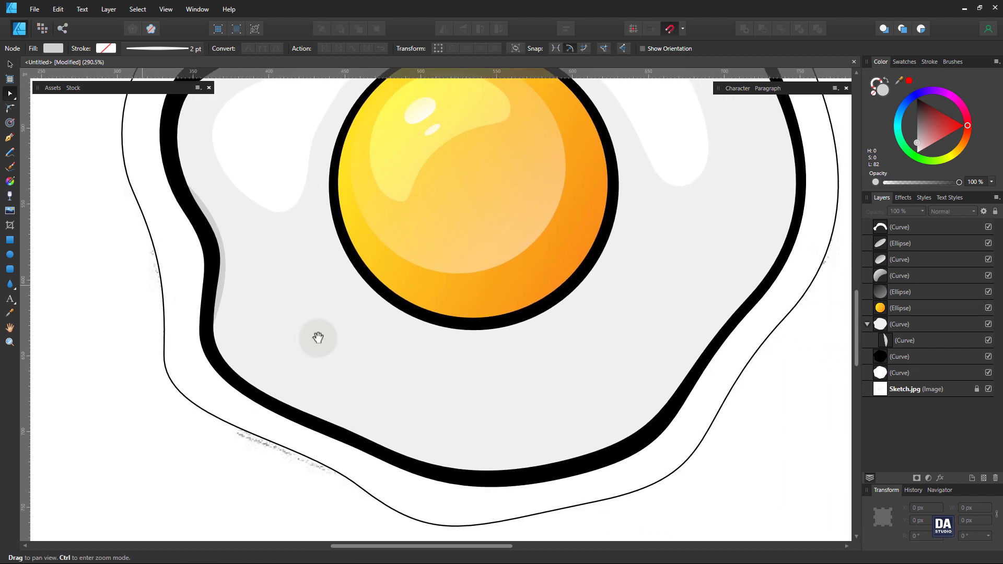
Step: Trace a Pen path inside the black outline from lower left, across the bottom, up the right and over the top
{"action": "left_click", "coordinate": [163, 283]}
{"action": "key", "text": "p"}
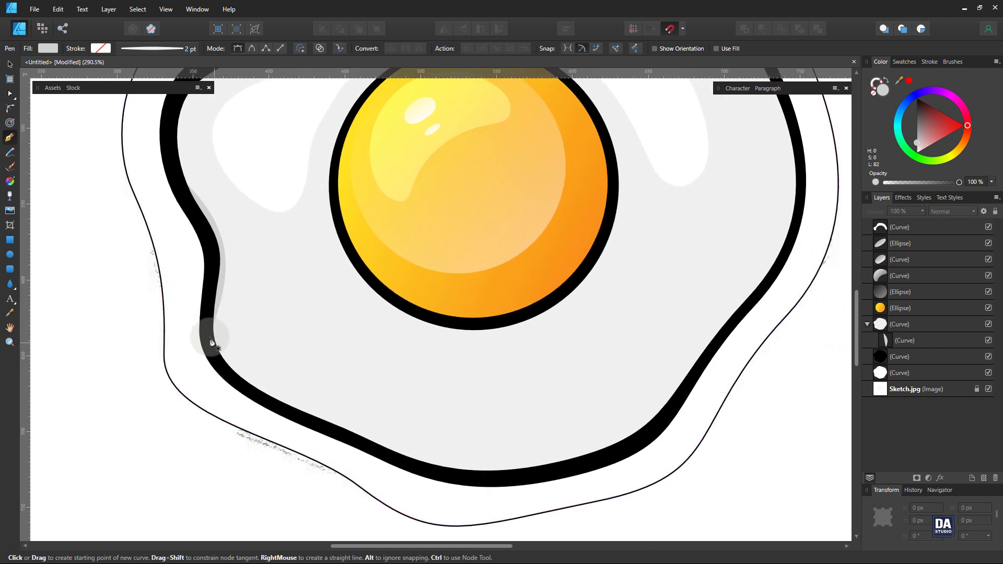
{"action": "left_click", "coordinate": [214, 342]}
{"action": "left_click_drag", "start_coordinate": [344, 417], "coordinate": [471, 457]}
{"action": "left_click_drag", "start_coordinate": [579, 450], "coordinate": [612, 431]}
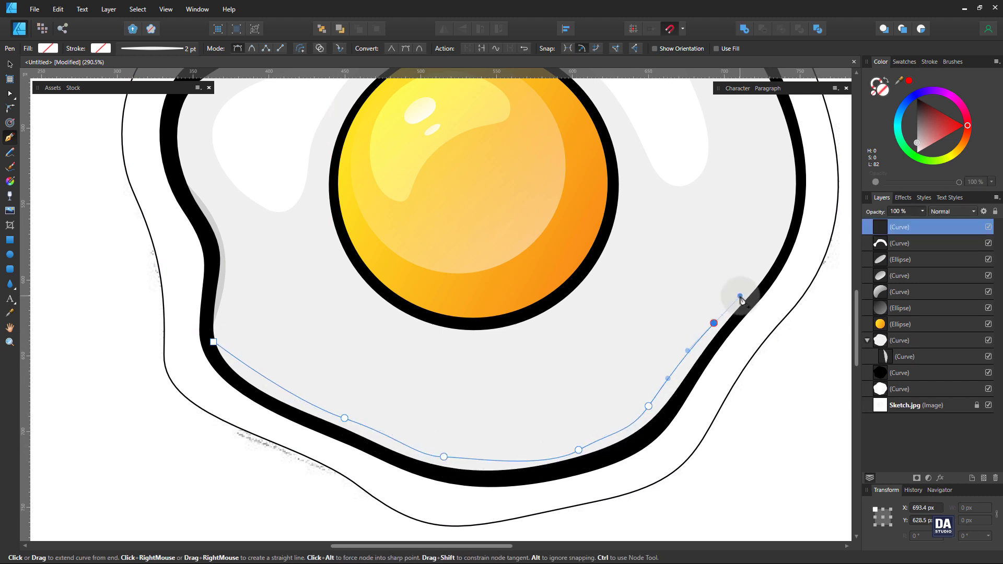
{"action": "mouse_move", "coordinate": [742, 274]}
{"action": "left_mouse_down"}
{"action": "mouse_move", "coordinate": [629, 336]}
{"action": "mouse_move", "coordinate": [646, 306]}
{"action": "left_mouse_up"}
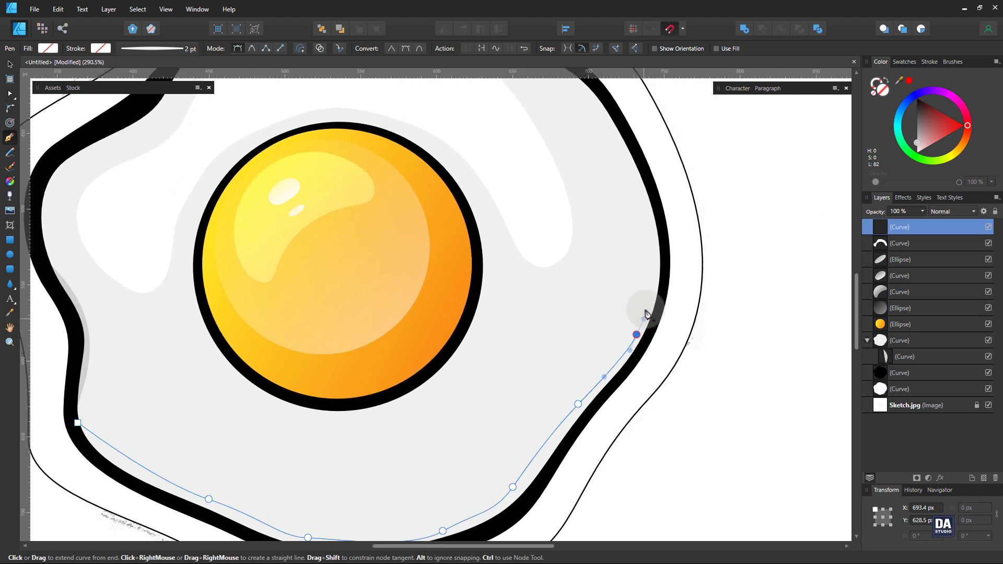
{"action": "left_click_drag", "start_coordinate": [648, 258], "coordinate": [608, 131]}
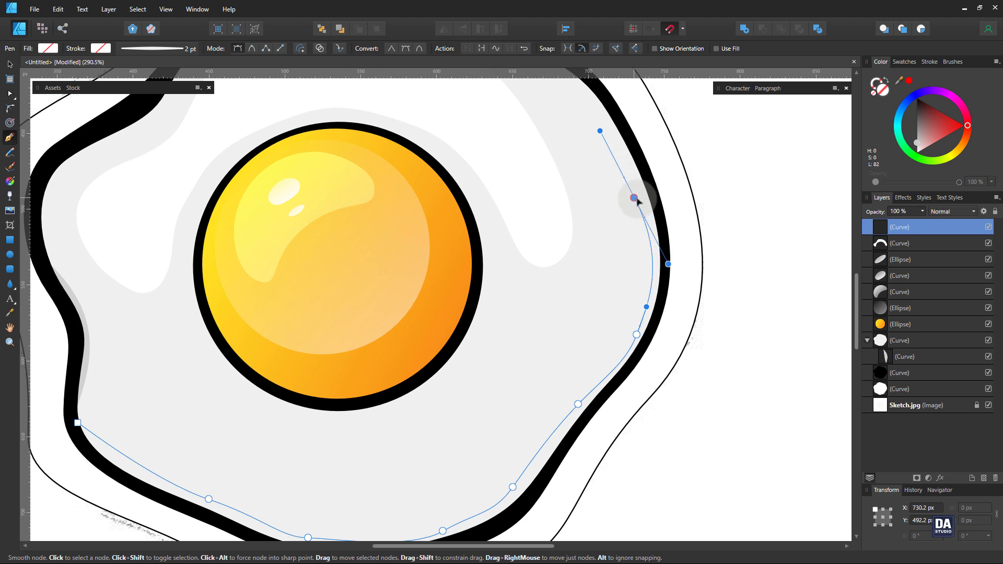
{"action": "scroll", "coordinate": [634, 193], "scroll_direction": "up", "scroll_amount": 4}
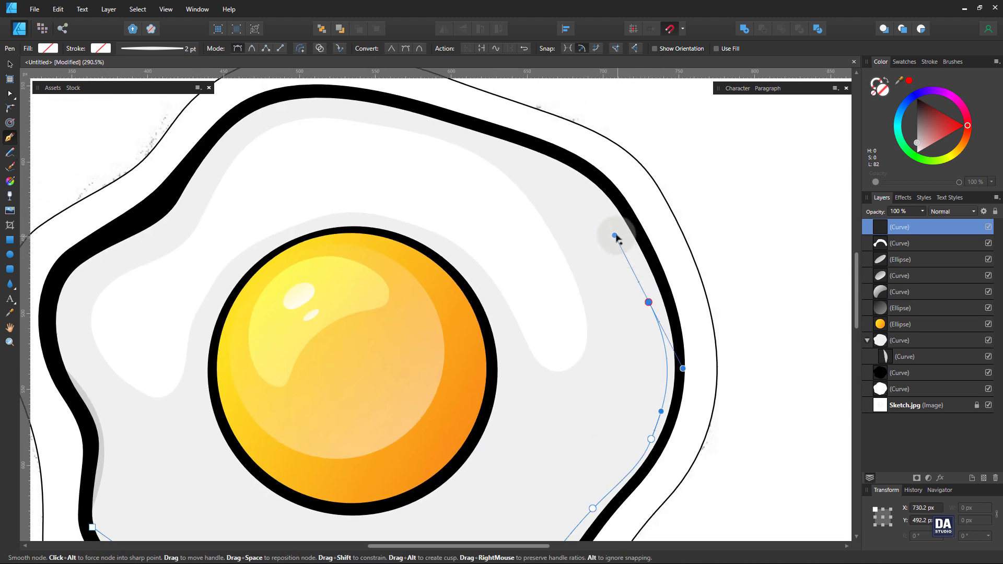
{"action": "left_click_drag", "start_coordinate": [625, 236], "coordinate": [627, 242]}
{"action": "left_click_drag", "start_coordinate": [649, 302], "coordinate": [655, 307]}
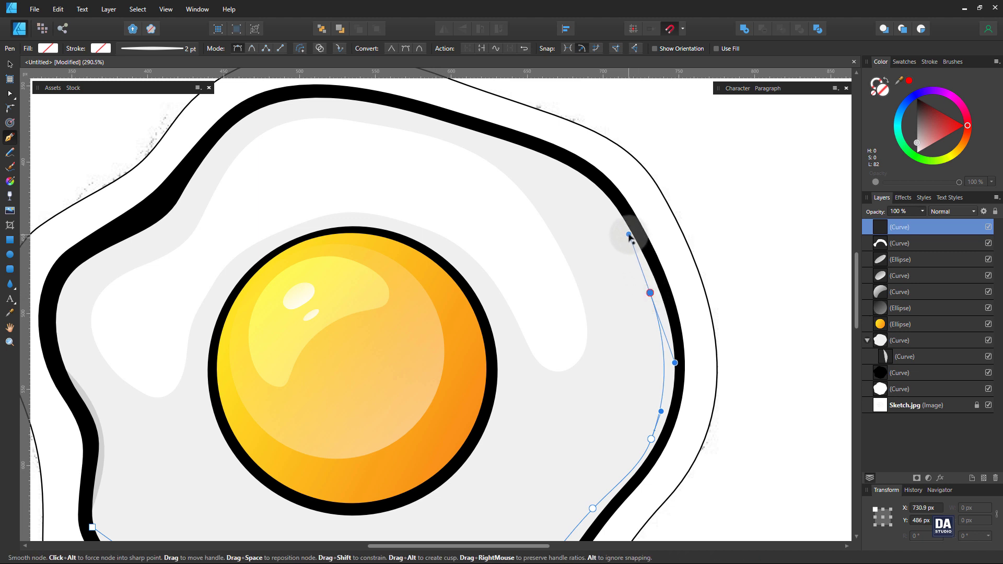
{"action": "left_click_drag", "start_coordinate": [629, 234], "coordinate": [616, 234]}
{"action": "left_click_drag", "start_coordinate": [552, 168], "coordinate": [490, 147]}
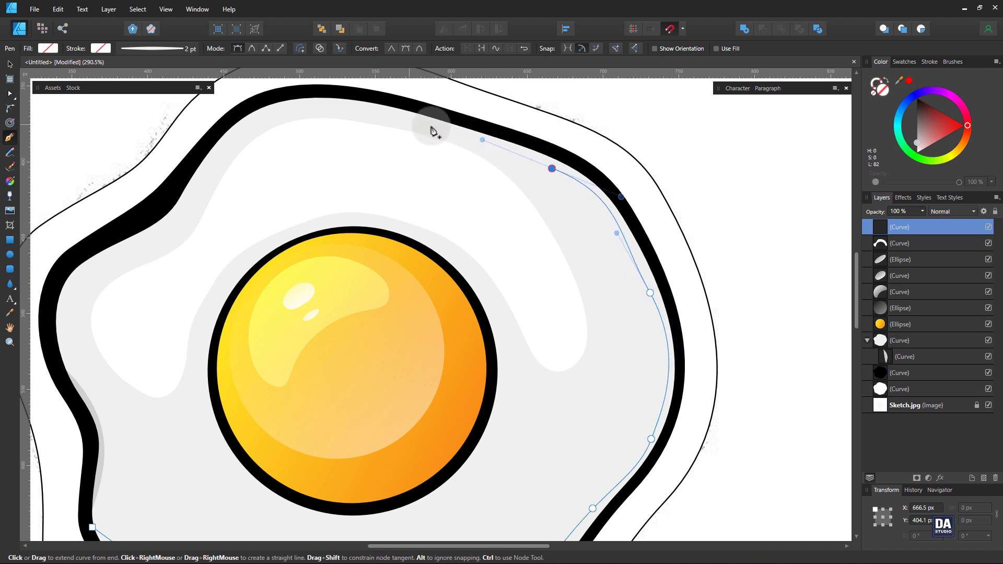
{"action": "left_click_drag", "start_coordinate": [395, 116], "coordinate": [359, 111]}
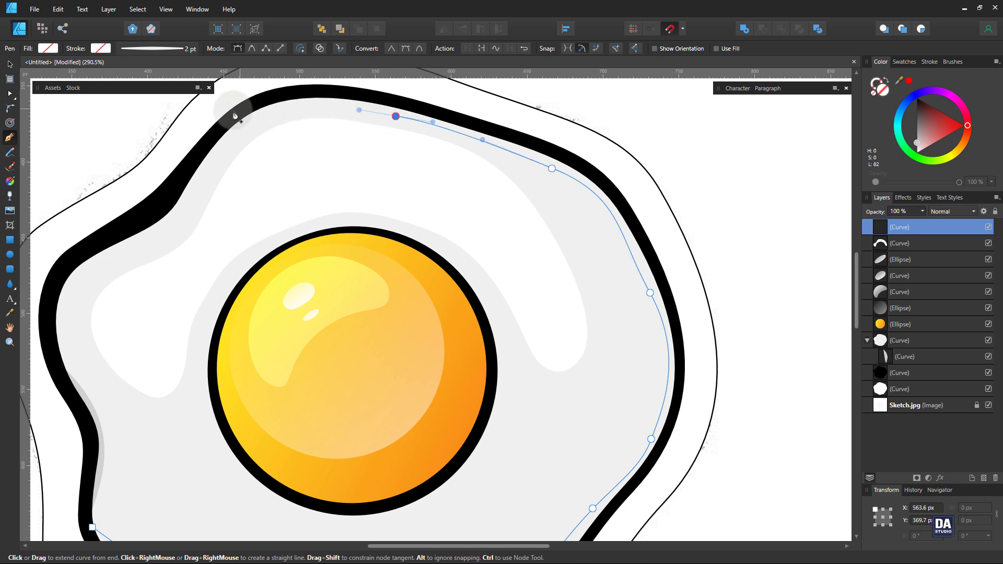
{"action": "left_click_drag", "start_coordinate": [256, 118], "coordinate": [224, 146]}
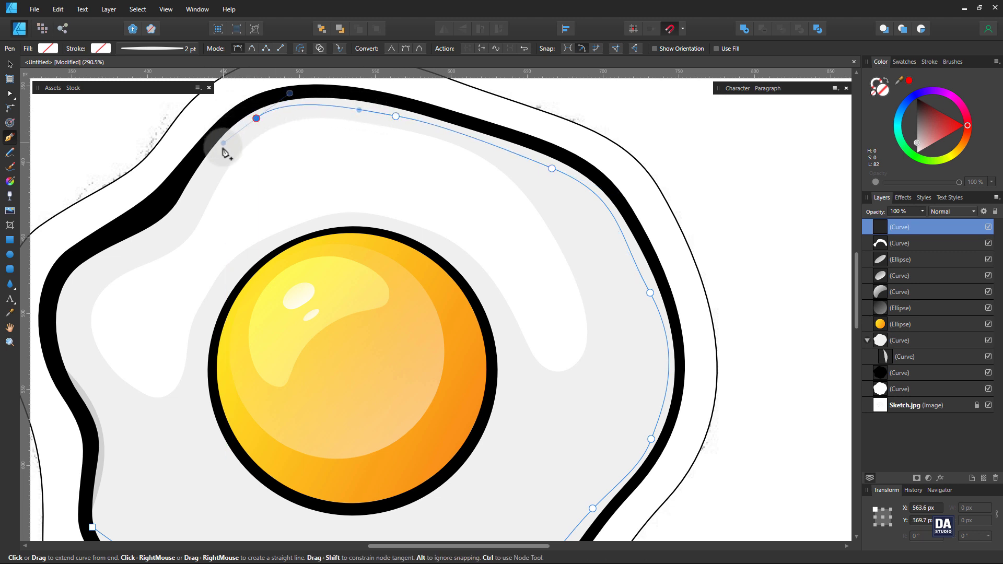
{"action": "mouse_move", "coordinate": [198, 187]}
{"action": "left_mouse_down"}
{"action": "mouse_move", "coordinate": [185, 212]}
{"action": "mouse_move", "coordinate": [135, 238]}
{"action": "mouse_move", "coordinate": [184, 261]}
{"action": "left_mouse_up"}
Step: Return the path outside the outline around the top, right and bottom, close it, and fill it light grey
{"action": "scroll", "coordinate": [125, 253], "scroll_direction": "down", "scroll_amount": 2}
{"action": "scroll", "coordinate": [125, 253], "scroll_direction": "left", "scroll_amount": 4}
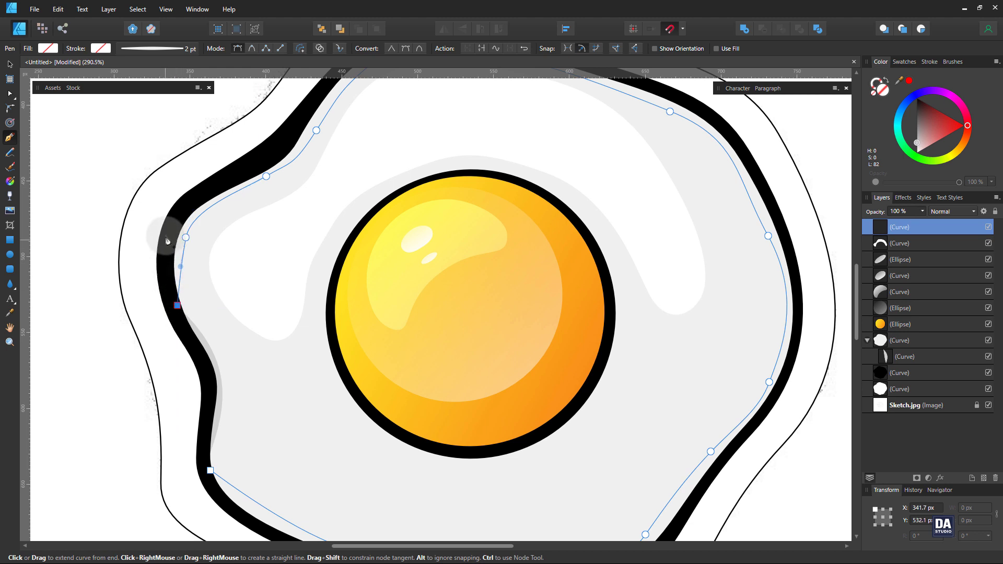
{"action": "left_click_drag", "start_coordinate": [272, 141], "coordinate": [184, 293]}
{"action": "left_click", "coordinate": [304, 186]}
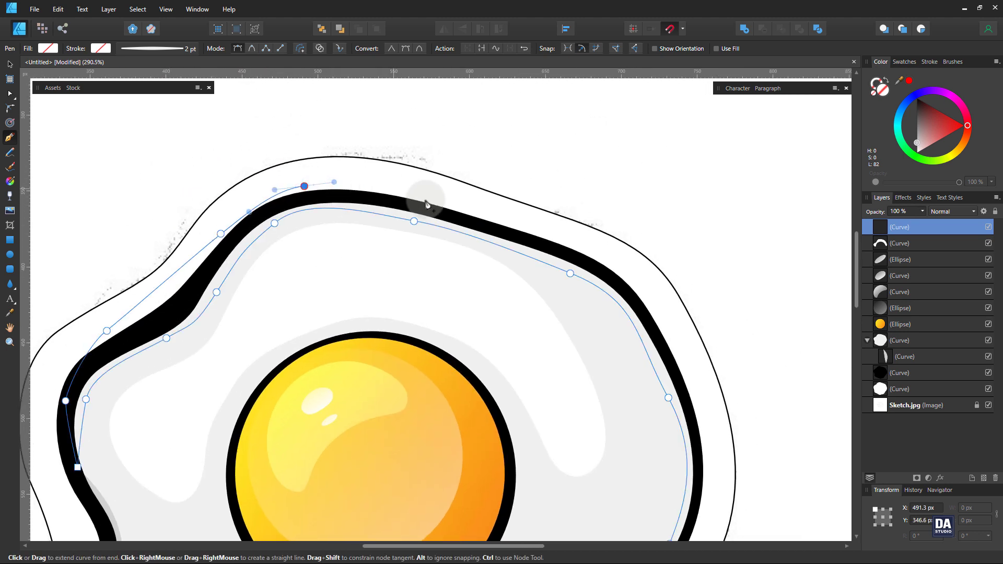
{"action": "left_click", "coordinate": [427, 198]}
{"action": "left_click", "coordinate": [619, 256]}
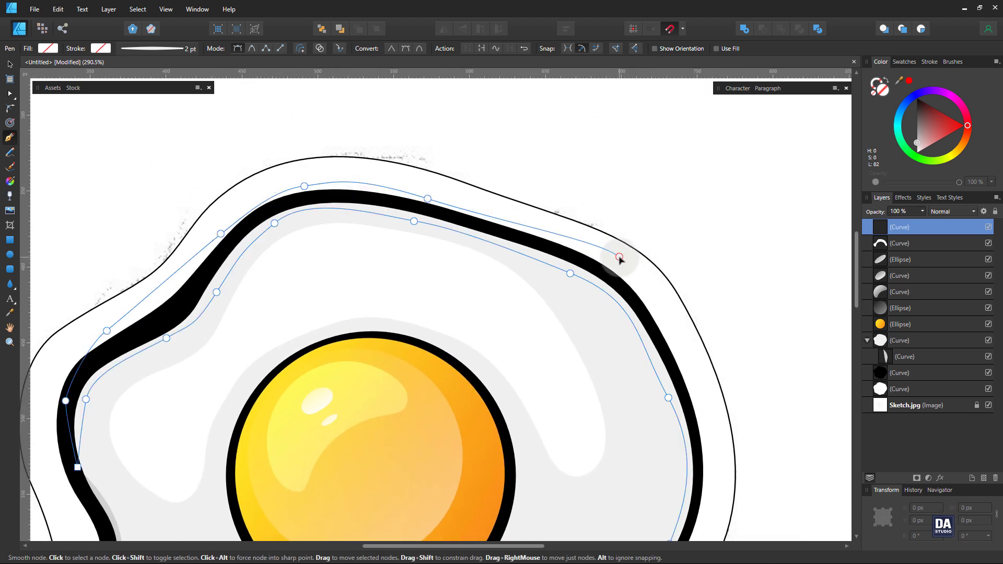
{"action": "left_click_drag", "start_coordinate": [682, 352], "coordinate": [677, 110]}
{"action": "left_click", "coordinate": [637, 364]}
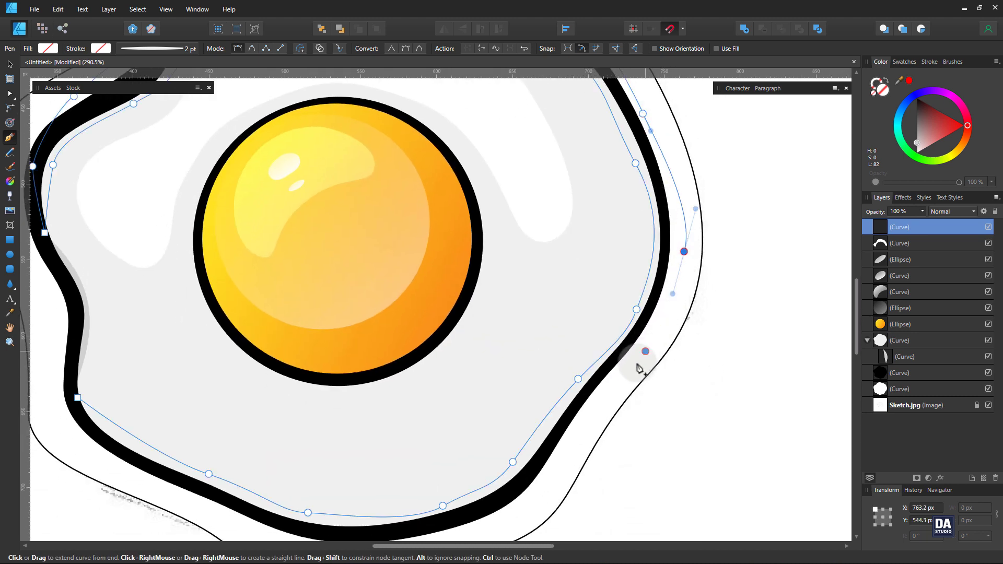
{"action": "left_click", "coordinate": [588, 414]}
{"action": "left_click_drag", "start_coordinate": [570, 440], "coordinate": [560, 378]}
{"action": "left_click", "coordinate": [551, 398]}
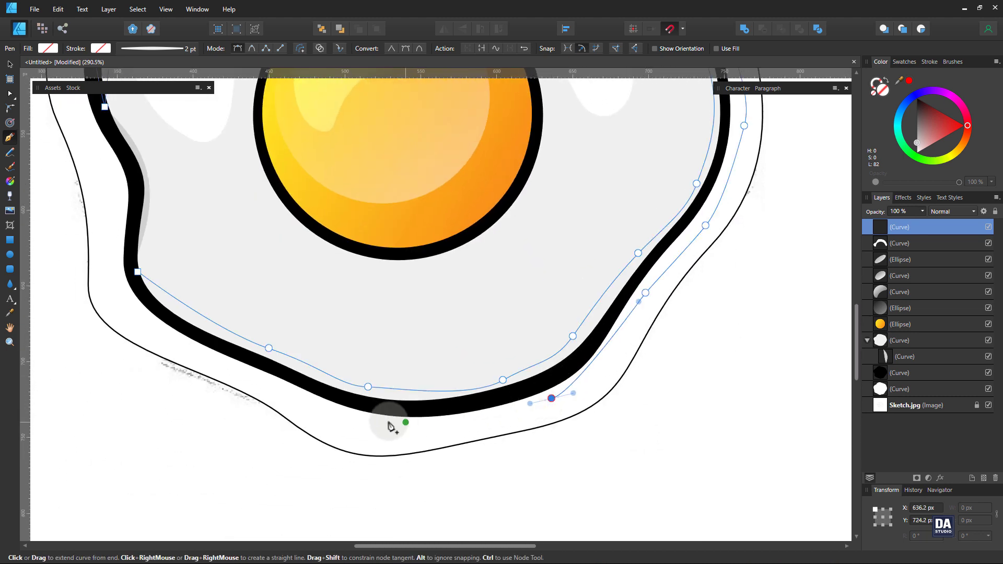
{"action": "left_click", "coordinate": [387, 423]}
{"action": "left_click", "coordinate": [177, 328]}
{"action": "left_click", "coordinate": [138, 272]}
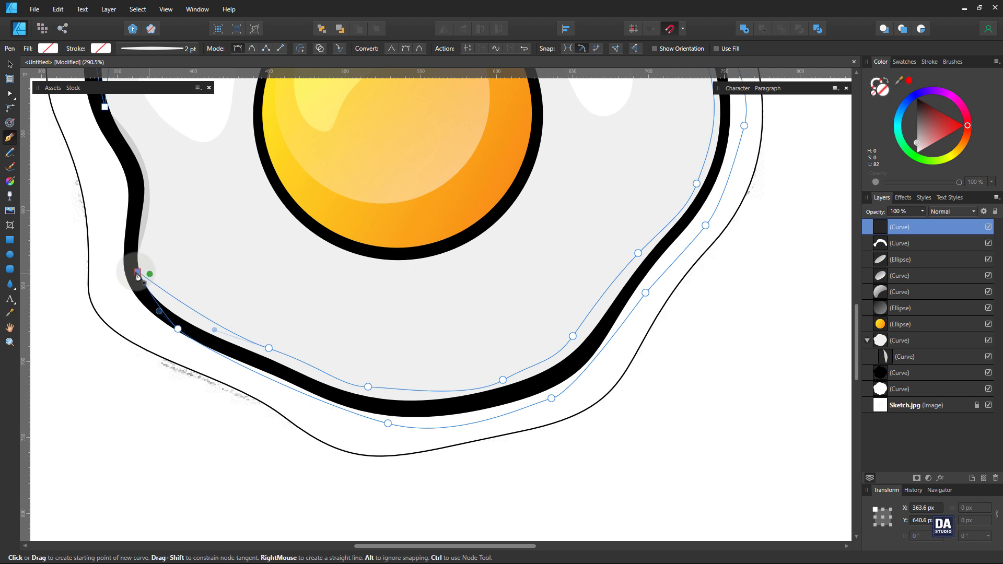
{"action": "left_click", "coordinate": [917, 145]}
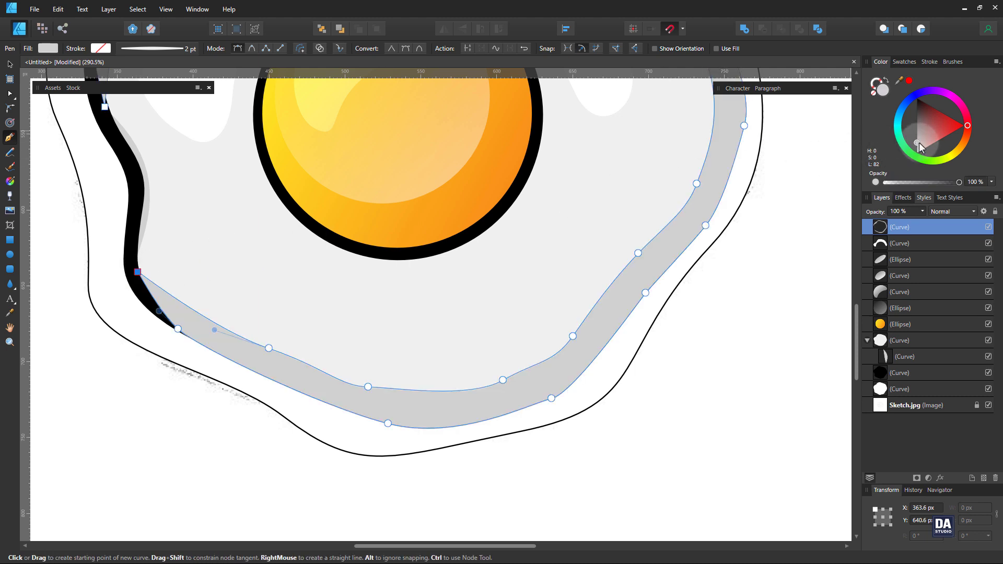
Step: Darken the shading fill to lightness 76 and place it under the black curve in the egg group
{"action": "left_click_drag", "start_coordinate": [919, 143], "coordinate": [915, 140]}
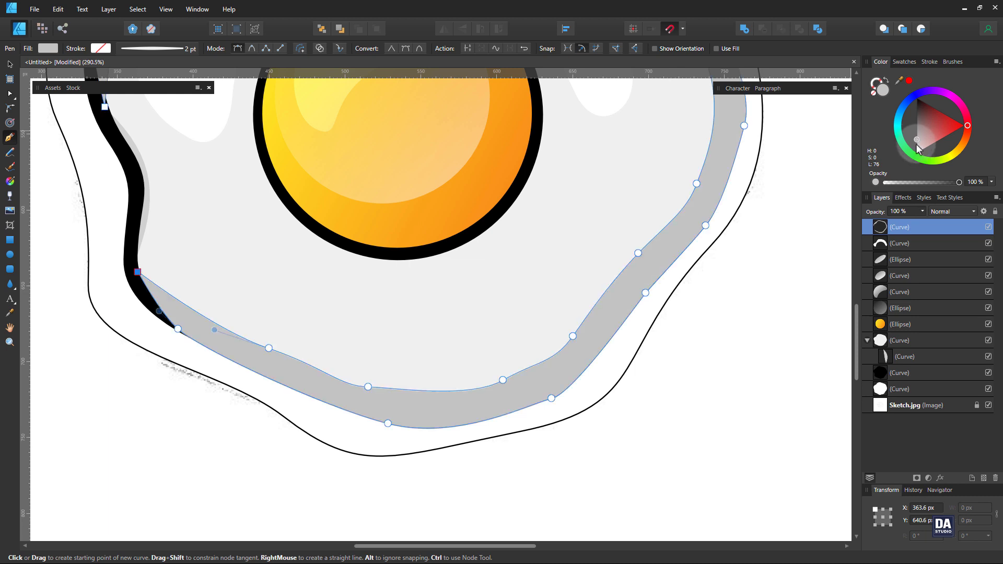
{"action": "left_click_drag", "start_coordinate": [938, 233], "coordinate": [933, 341]}
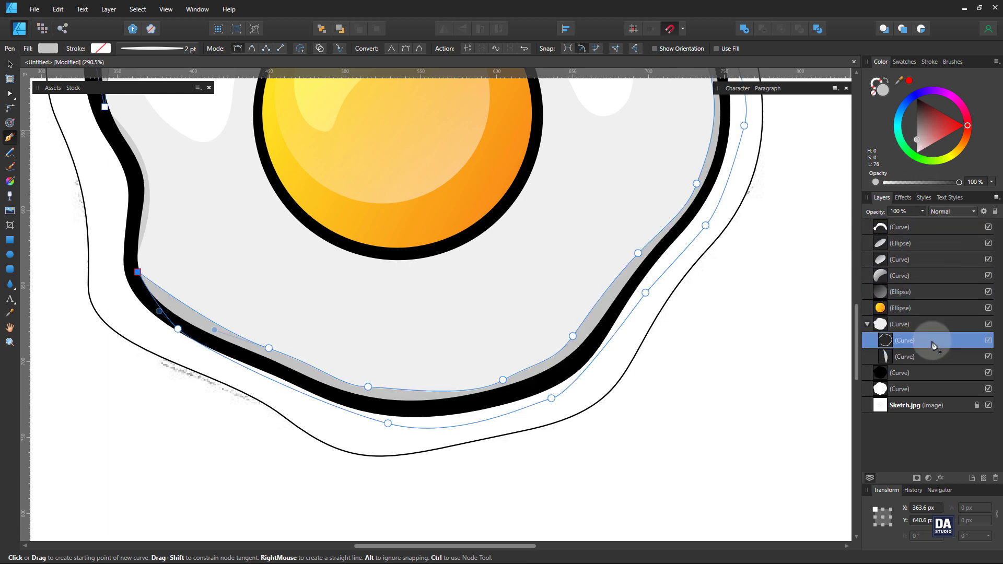
{"action": "key", "text": "ctrl+minus"}
{"action": "key", "text": "ctrl+minus"}
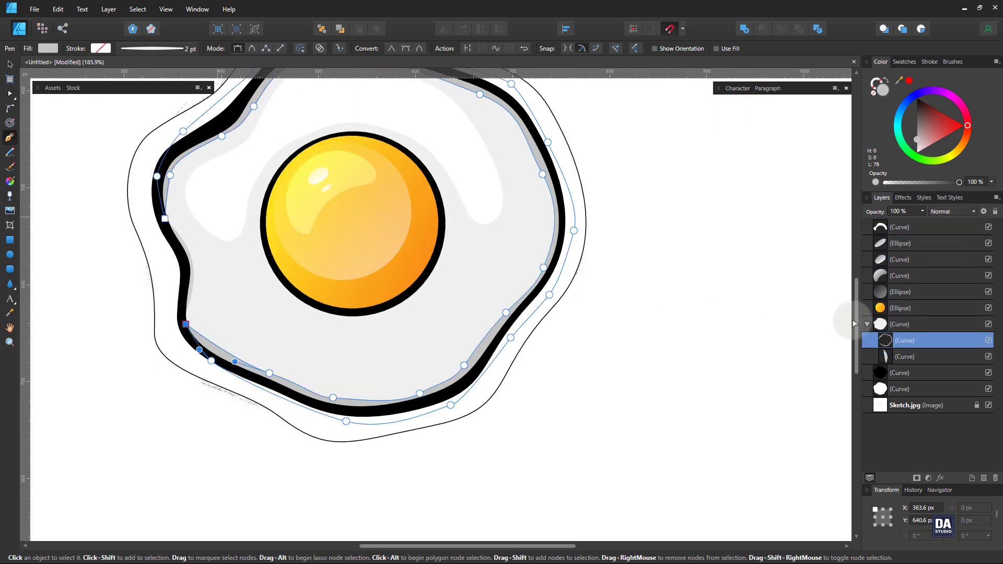
{"action": "scroll", "coordinate": [528, 239], "scroll_direction": "up", "scroll_amount": 3}
{"action": "scroll", "coordinate": [515, 257], "scroll_direction": "left", "scroll_amount": 3}
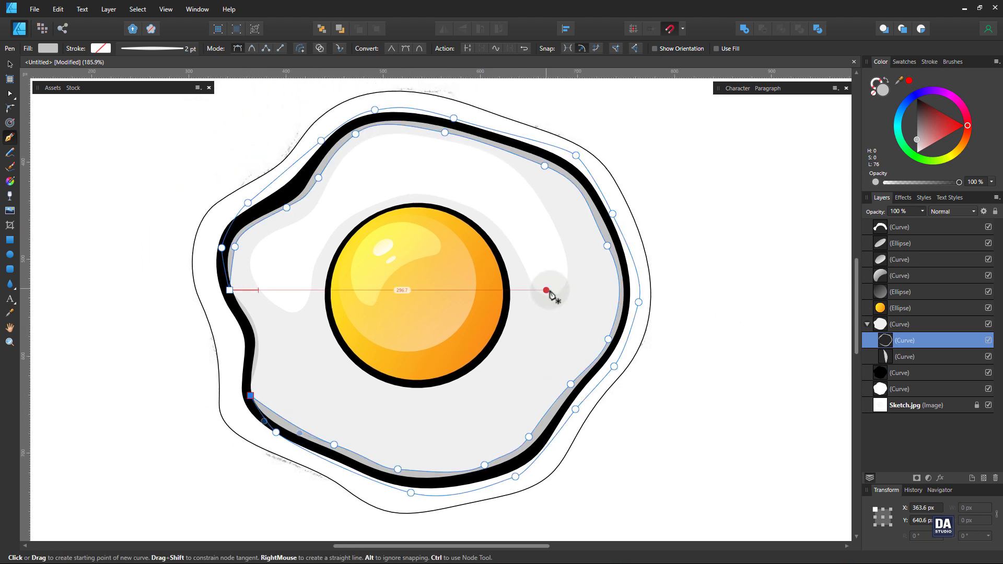
Step: Adjust the band's right, bottom and lower-left nodes so it tapers smoothly into the rim
{"action": "key", "text": "a"}
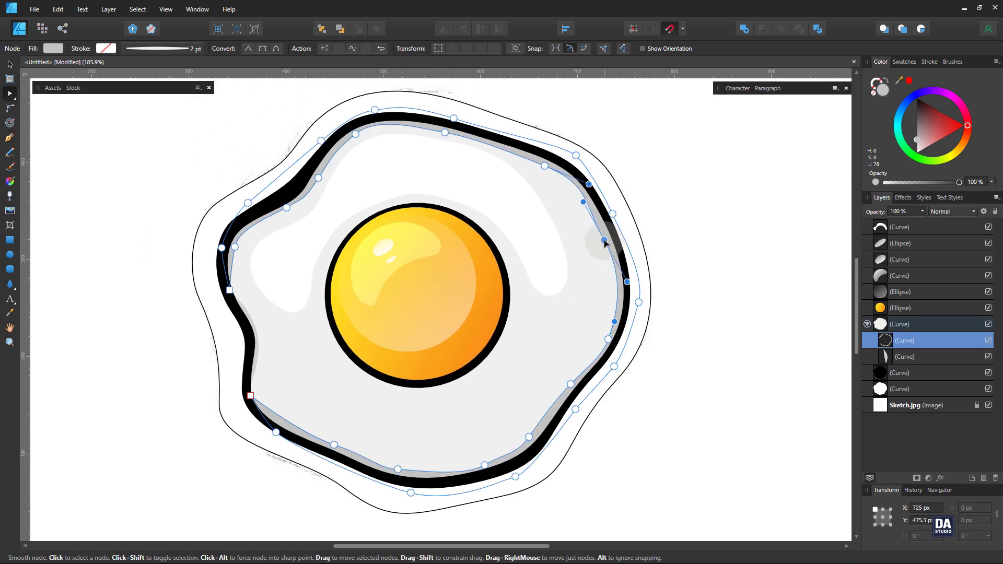
{"action": "left_click_drag", "start_coordinate": [586, 205], "coordinate": [585, 209]}
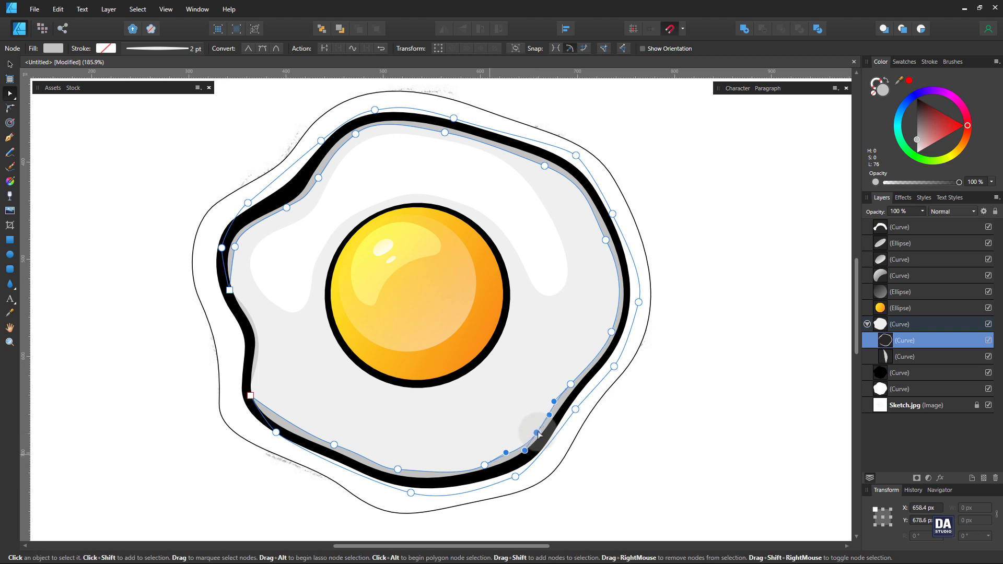
{"action": "left_click", "coordinate": [395, 470]}
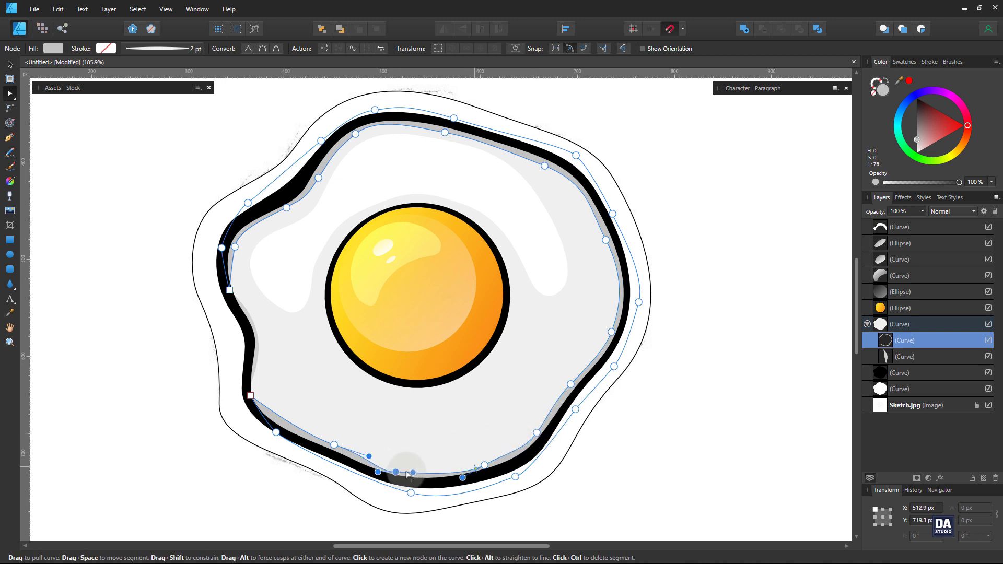
{"action": "left_click_drag", "start_coordinate": [462, 476], "coordinate": [459, 470]}
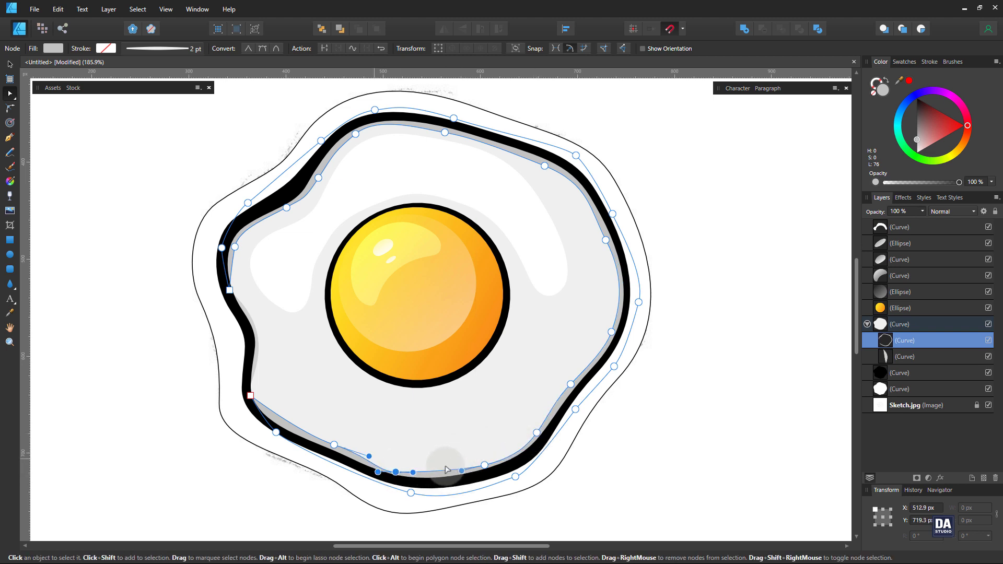
{"action": "left_click", "coordinate": [334, 444]}
{"action": "left_click", "coordinate": [250, 396]}
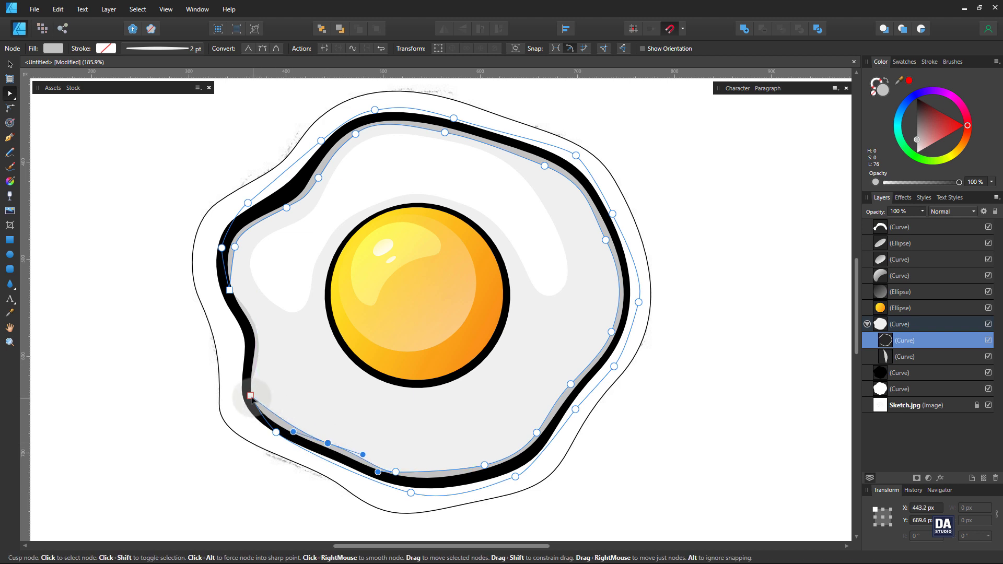
{"action": "left_click", "coordinate": [266, 405]}
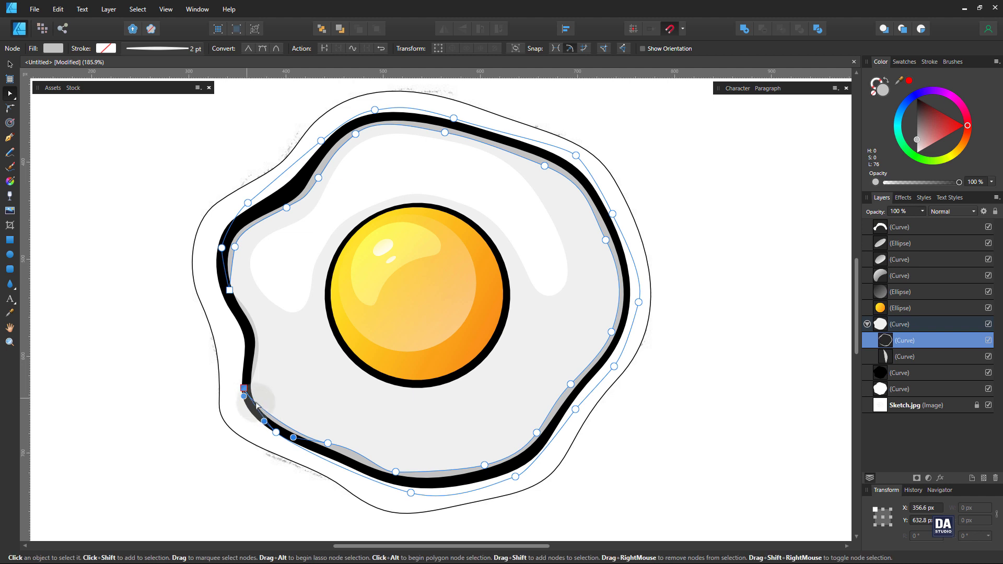
{"action": "left_click", "coordinate": [244, 390]}
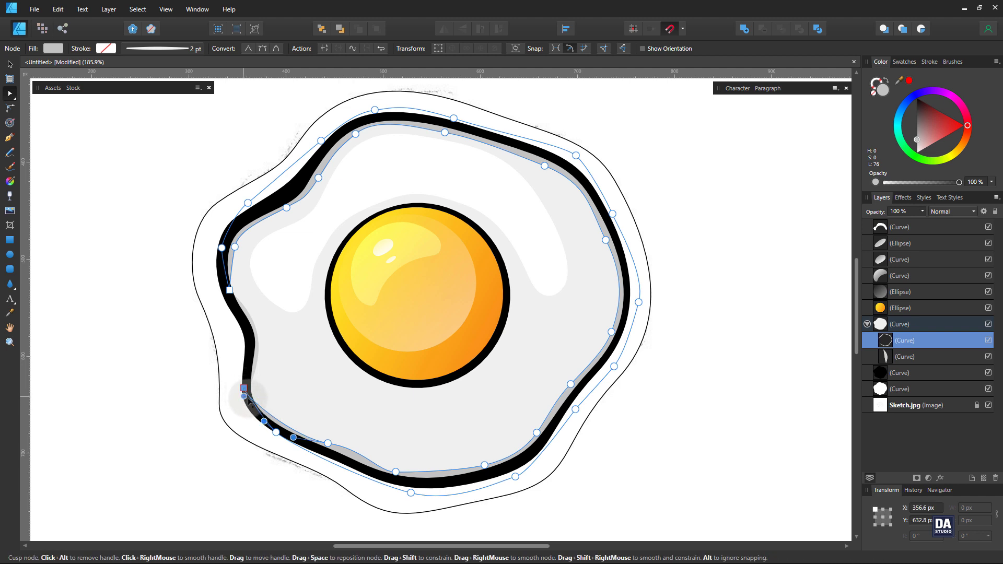
{"action": "left_click", "coordinate": [197, 415]}
{"action": "left_click_drag", "start_coordinate": [291, 459], "coordinate": [305, 453]}
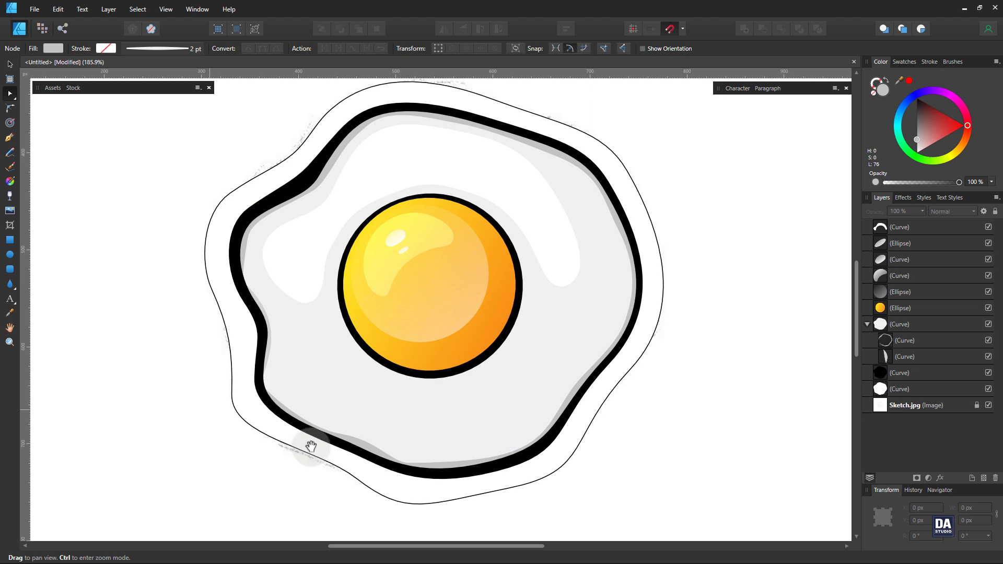
Step: Change the egg-white fill to a slightly darker light grey at lightness 92
{"action": "left_click_drag", "start_coordinate": [361, 394], "coordinate": [316, 383]}
{"action": "left_click", "coordinate": [324, 383]}
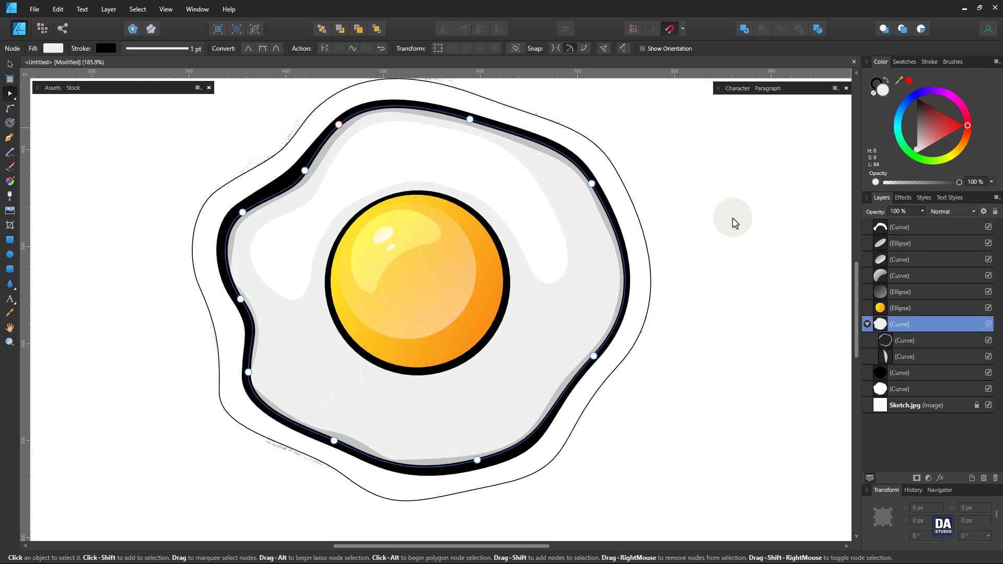
{"action": "left_click_drag", "start_coordinate": [918, 145], "coordinate": [915, 145]}
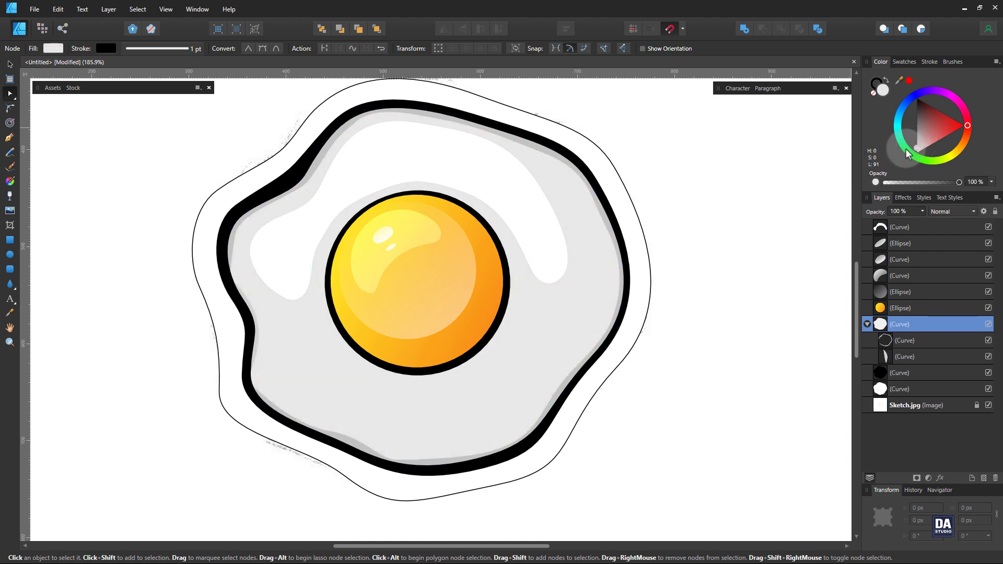
{"action": "left_click_drag", "start_coordinate": [906, 153], "coordinate": [907, 152]}
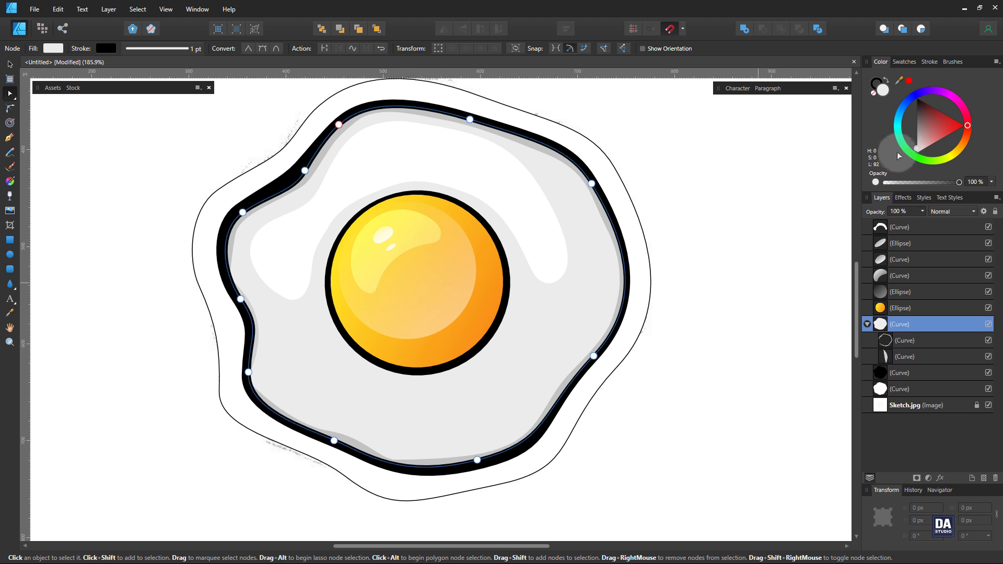
{"action": "left_click", "coordinate": [765, 230]}
{"action": "left_click_drag", "start_coordinate": [682, 273], "coordinate": [672, 288]}
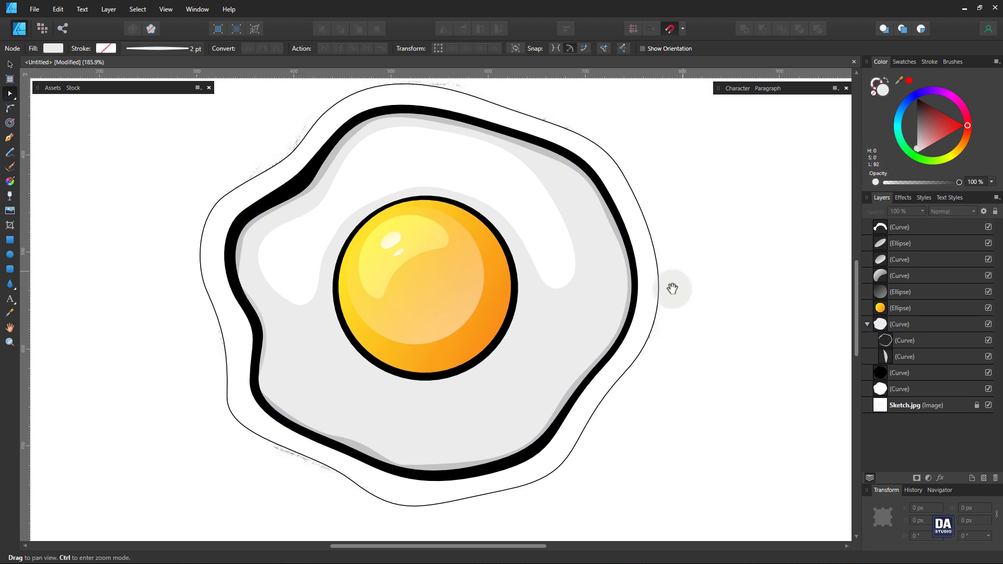
Step: Add an Outer Shadow to the white sticker backing with 14.7 px radius and 33% opacity
{"action": "left_click", "coordinate": [654, 313]}
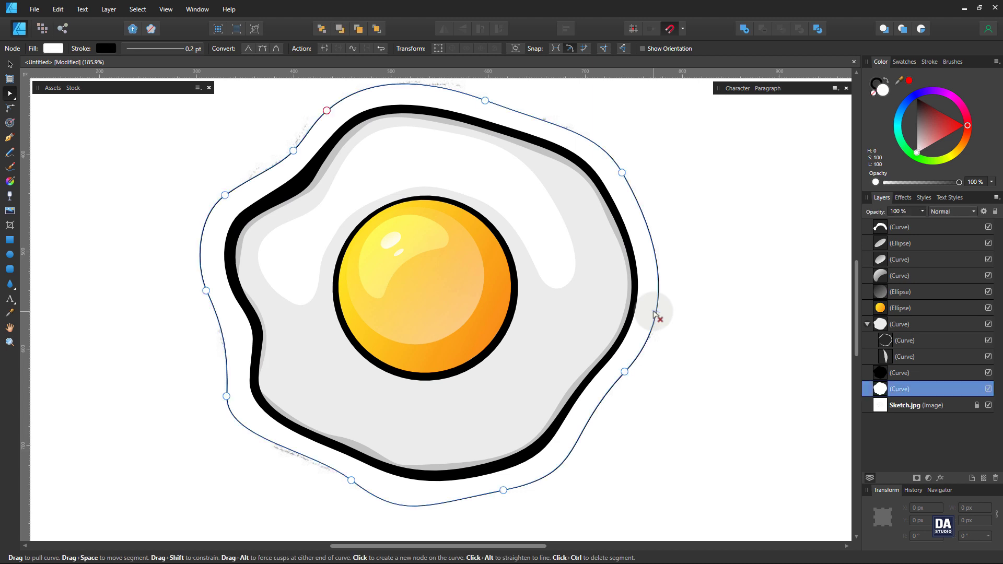
{"action": "left_click", "coordinate": [939, 477]}
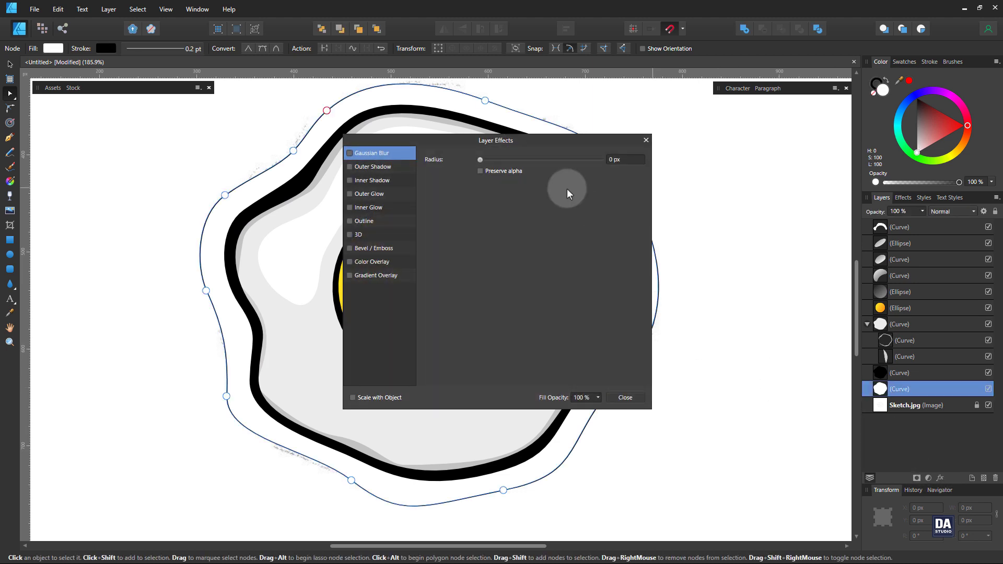
{"action": "left_click_drag", "start_coordinate": [518, 141], "coordinate": [807, 126]}
{"action": "left_click", "coordinate": [662, 151]}
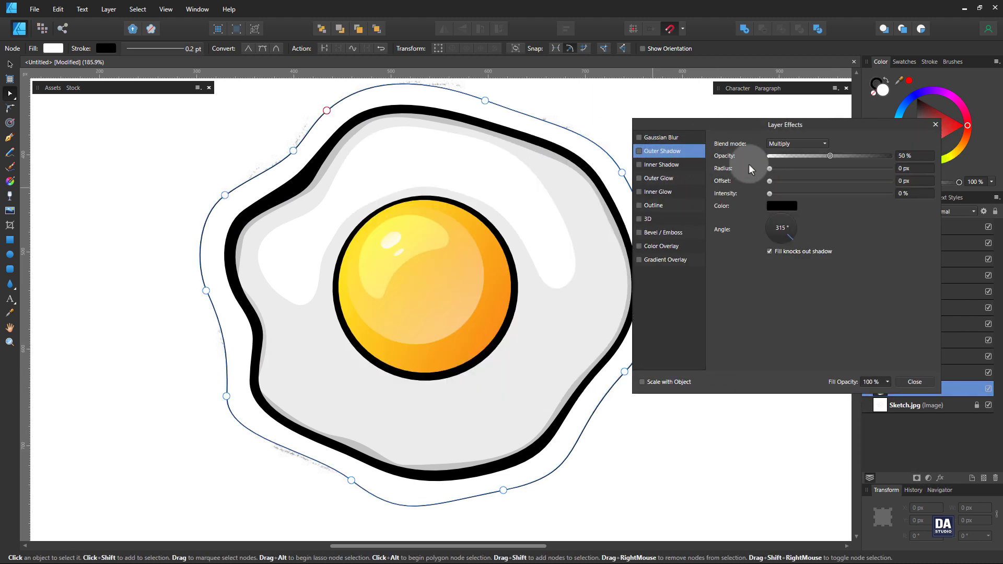
{"action": "mouse_move", "coordinate": [769, 168]}
{"action": "left_mouse_down"}
{"action": "mouse_move", "coordinate": [827, 168]}
{"action": "mouse_move", "coordinate": [816, 177]}
{"action": "mouse_move", "coordinate": [860, 160]}
{"action": "left_mouse_up"}
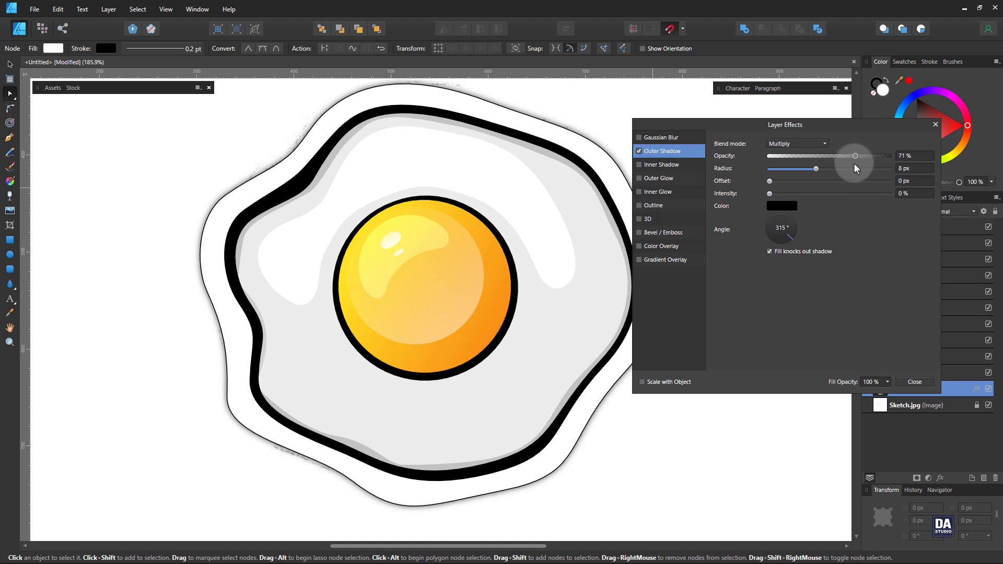
{"action": "left_click_drag", "start_coordinate": [816, 169], "coordinate": [827, 167]}
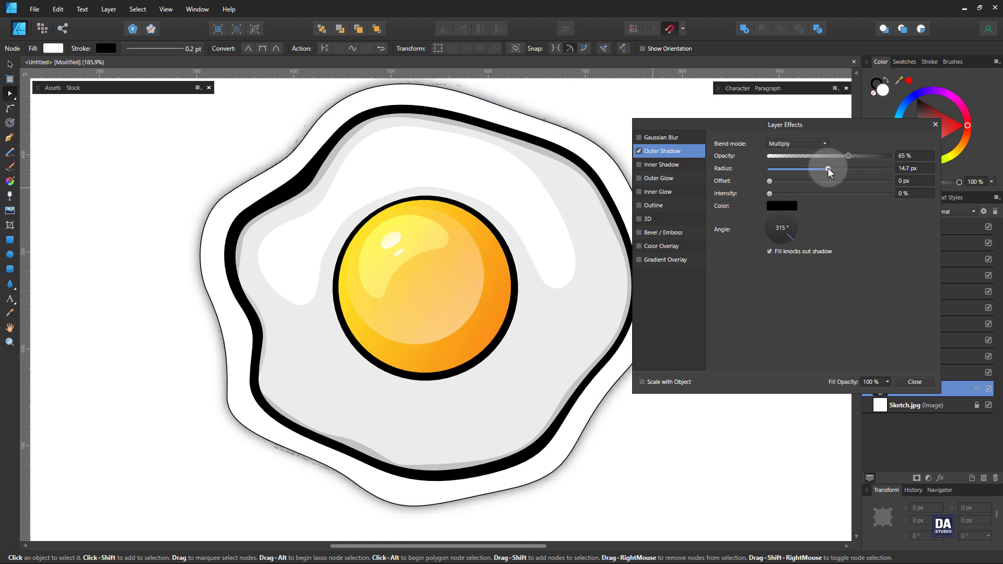
{"action": "left_click", "coordinate": [812, 155]}
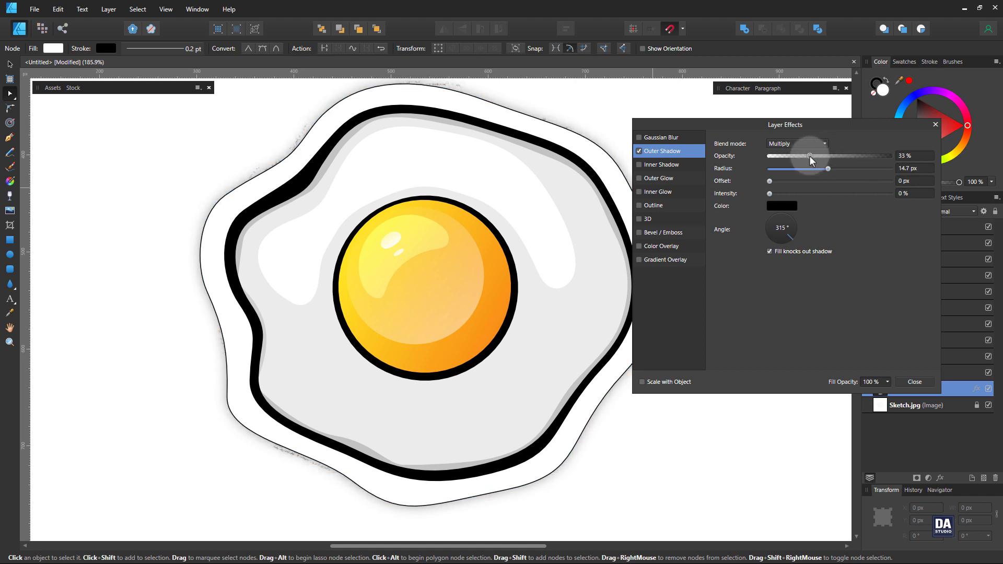
{"action": "left_click_drag", "start_coordinate": [810, 156], "coordinate": [810, 155]}
{"action": "left_click", "coordinate": [915, 381]}
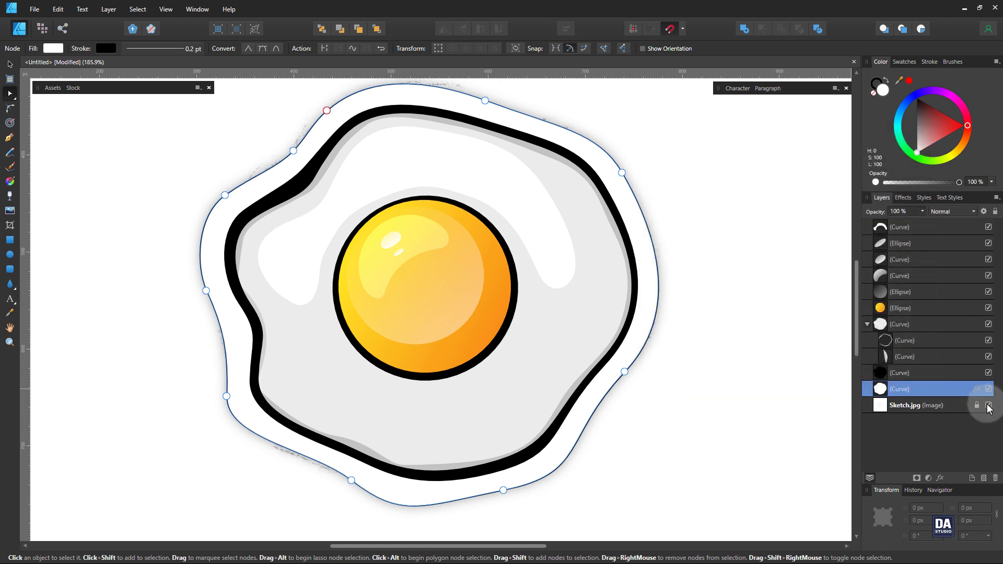
Step: Deselect the backing and zoom out, then back in, to review the shadowed sticker
{"action": "left_click", "coordinate": [787, 349]}
{"action": "key", "text": "ctrl+0"}
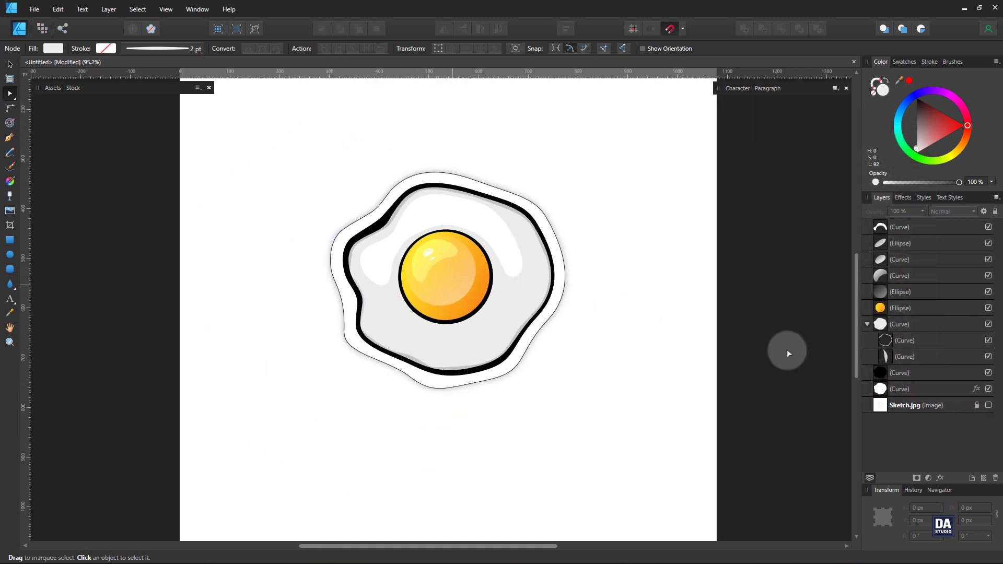
{"action": "key", "text": "ctrl+plus"}
{"action": "key", "text": "ctrl+plus"}
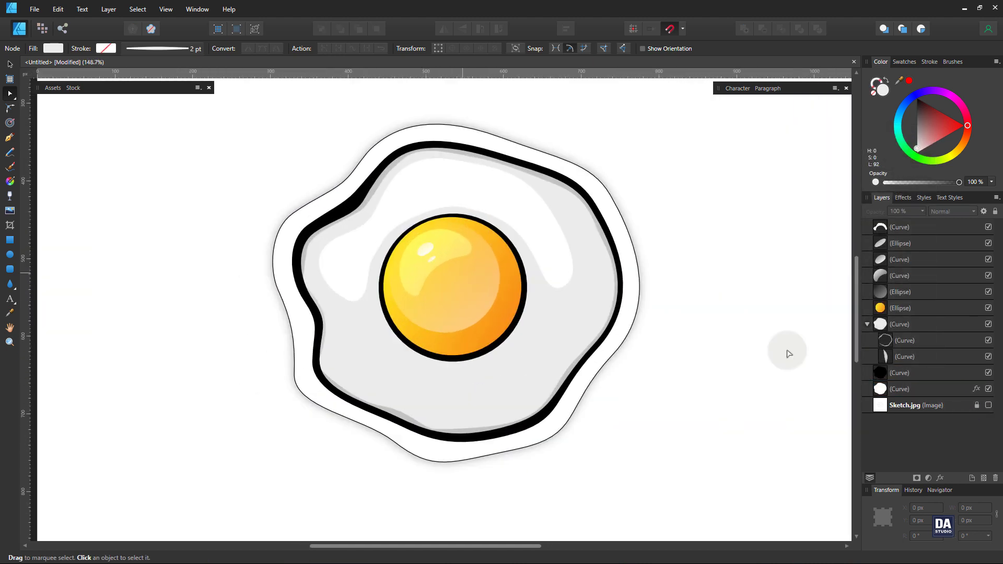
{"action": "scroll", "coordinate": [439, 297], "scroll_direction": "up", "scroll_amount": 1}
{"action": "scroll", "coordinate": [439, 296], "scroll_direction": "down", "scroll_amount": 1}
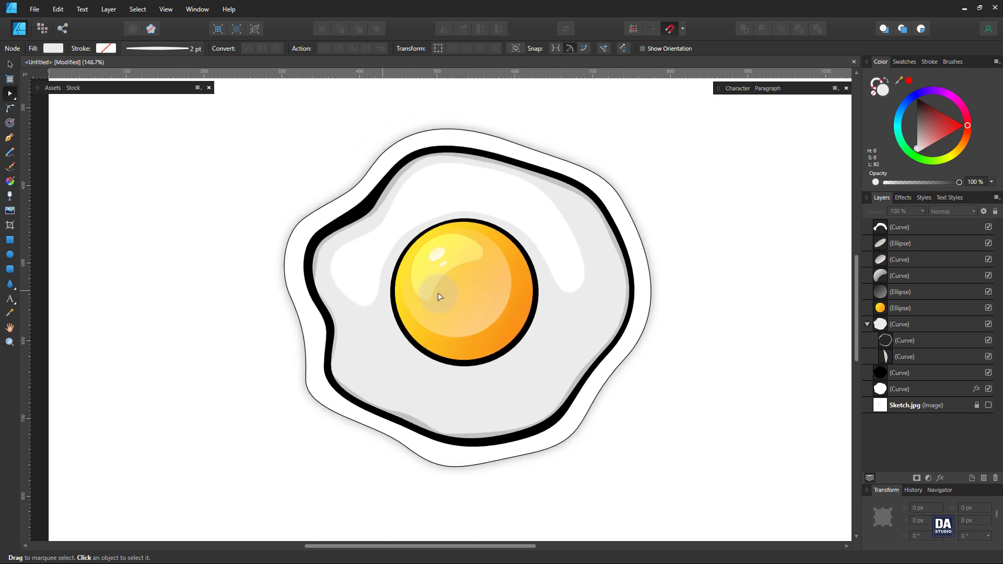
Step: Start a Pen path below the yolk and trace it inside the egg-white edge around left, top and right
{"action": "left_click", "coordinate": [9, 137]}
{"action": "left_click_drag", "start_coordinate": [394, 317], "coordinate": [451, 321]}
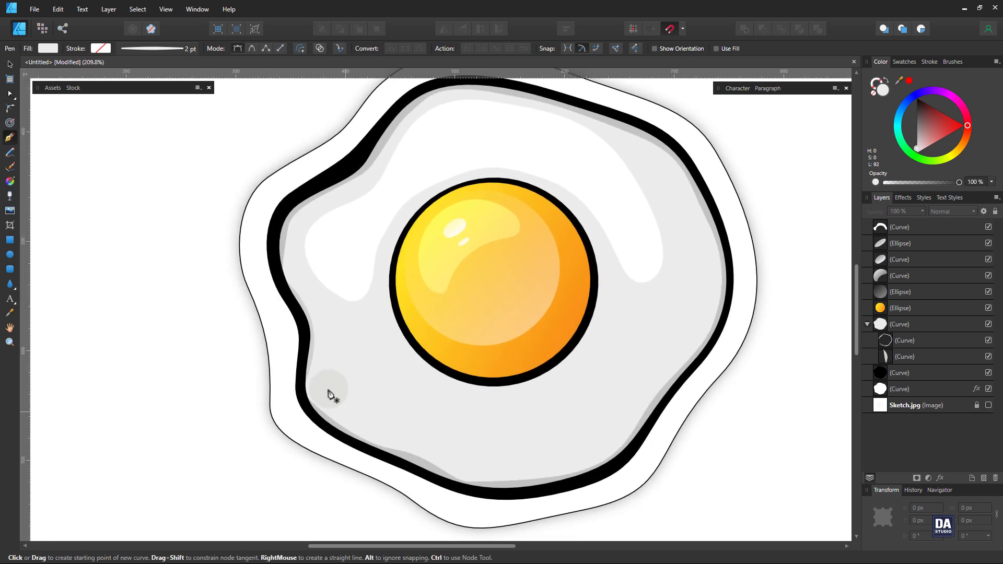
{"action": "left_click", "coordinate": [484, 400]}
{"action": "left_click_drag", "start_coordinate": [513, 435], "coordinate": [494, 461]}
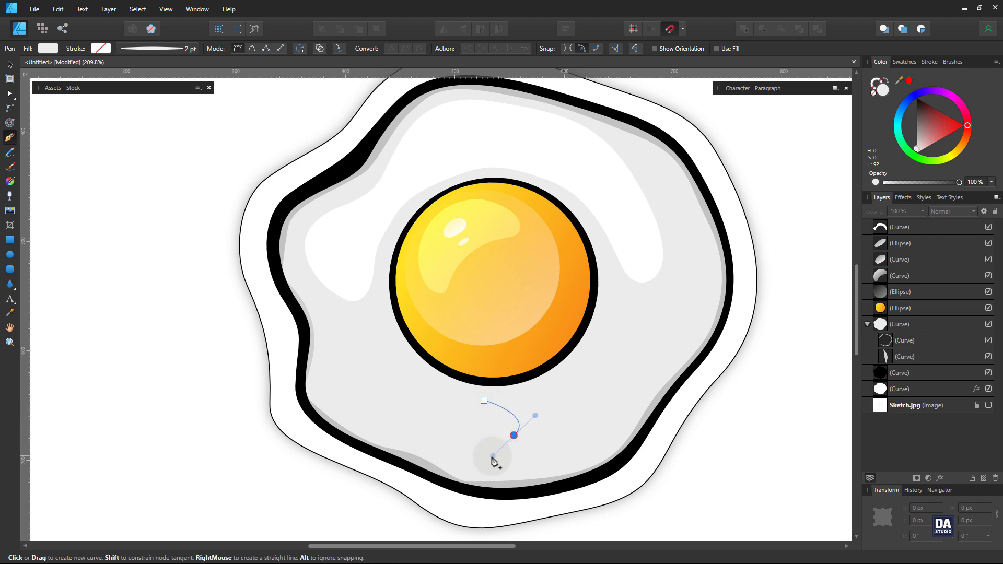
{"action": "left_click_drag", "start_coordinate": [402, 436], "coordinate": [350, 411]}
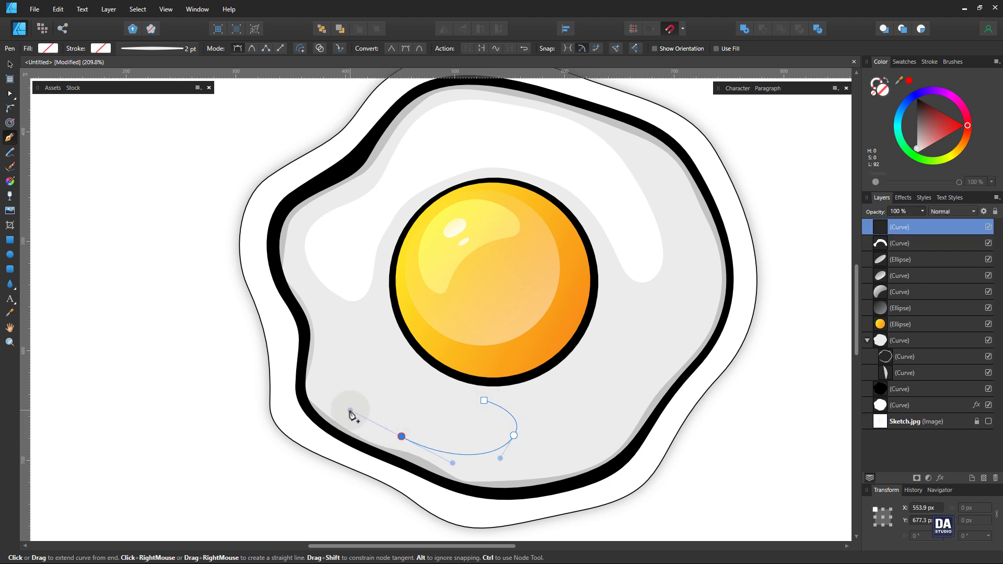
{"action": "left_click_drag", "start_coordinate": [327, 380], "coordinate": [325, 345]}
{"action": "left_click_drag", "start_coordinate": [314, 297], "coordinate": [293, 277]}
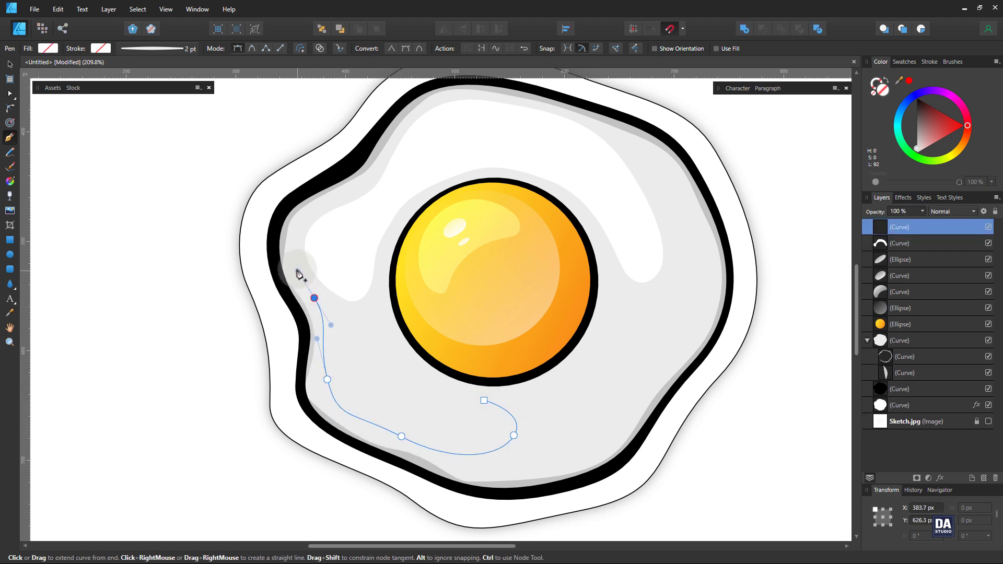
{"action": "left_click_drag", "start_coordinate": [306, 216], "coordinate": [400, 150]}
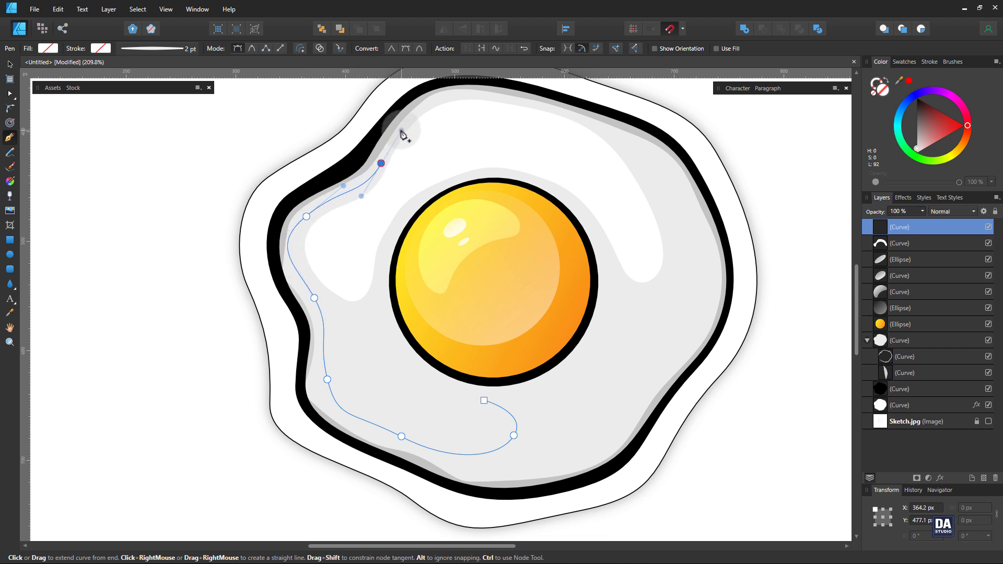
{"action": "left_click_drag", "start_coordinate": [482, 95], "coordinate": [540, 106]}
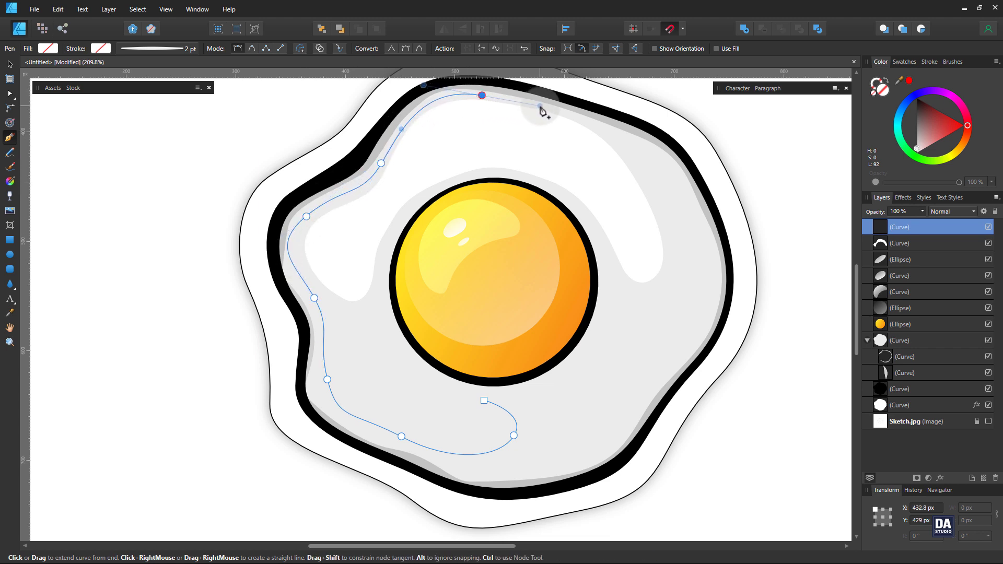
{"action": "left_click_drag", "start_coordinate": [630, 145], "coordinate": [662, 182]}
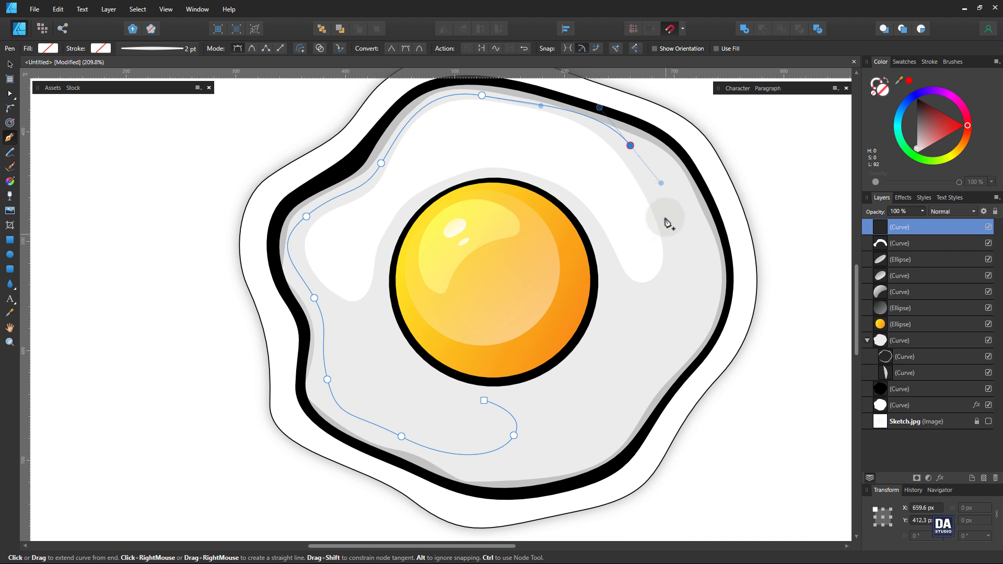
{"action": "left_click_drag", "start_coordinate": [672, 252], "coordinate": [671, 287]}
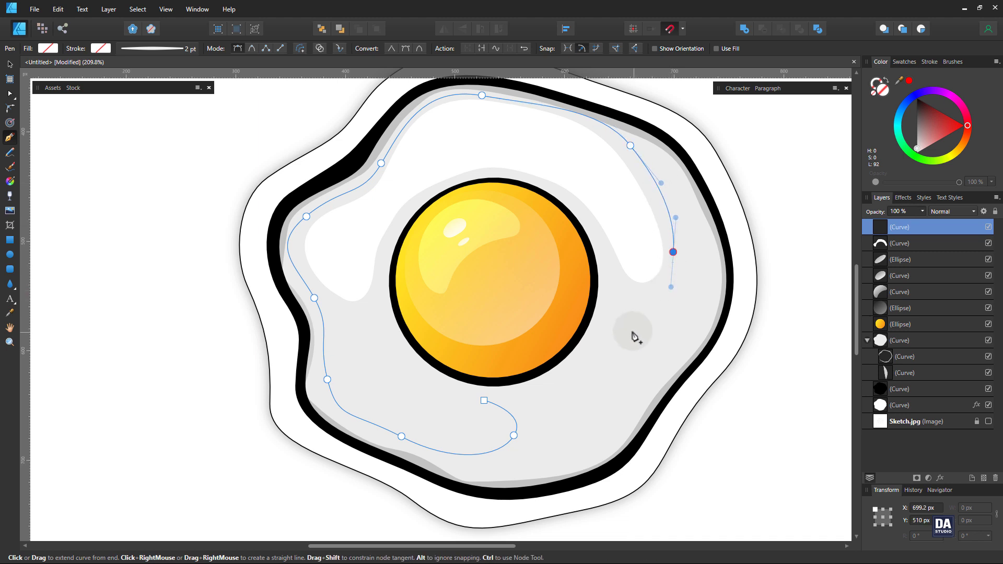
Step: Bring the path back around the yolk's top and left side and close it at the start node
{"action": "mouse_move", "coordinate": [633, 331]}
{"action": "left_mouse_down"}
{"action": "mouse_move", "coordinate": [613, 321]}
{"action": "mouse_move", "coordinate": [619, 297]}
{"action": "mouse_move", "coordinate": [600, 241]}
{"action": "left_mouse_up"}
{"action": "key", "text": "ctrl+z"}
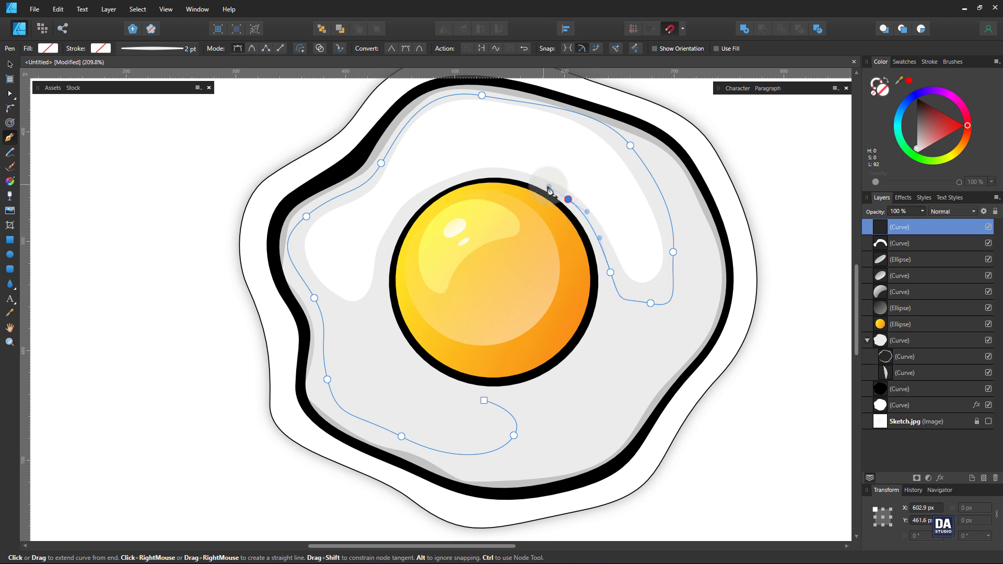
{"action": "left_click_drag", "start_coordinate": [568, 199], "coordinate": [549, 186]}
{"action": "left_click_drag", "start_coordinate": [418, 199], "coordinate": [405, 211]}
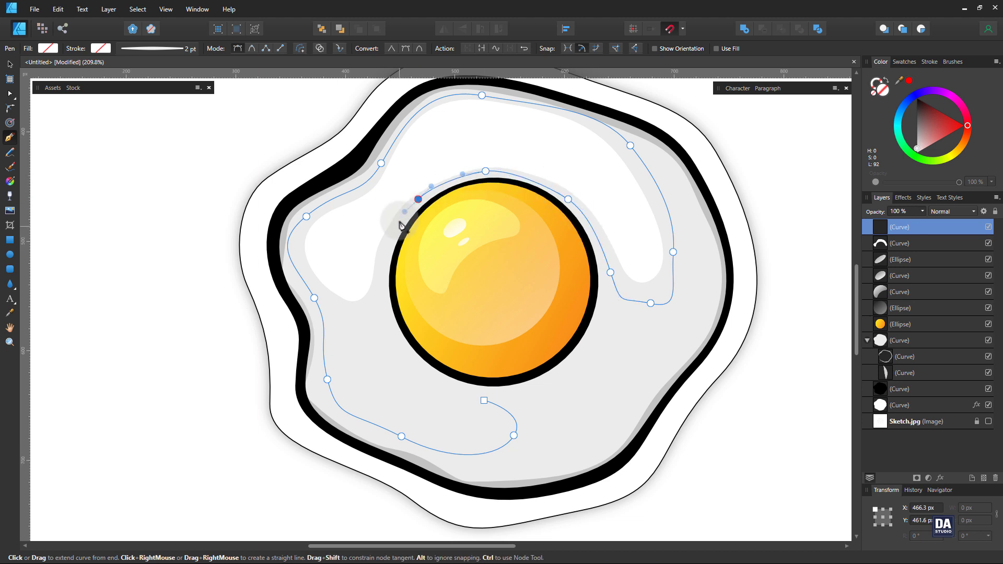
{"action": "left_click_drag", "start_coordinate": [387, 246], "coordinate": [384, 266]}
{"action": "left_click", "coordinate": [385, 322]}
{"action": "left_click_drag", "start_coordinate": [430, 376], "coordinate": [485, 403]}
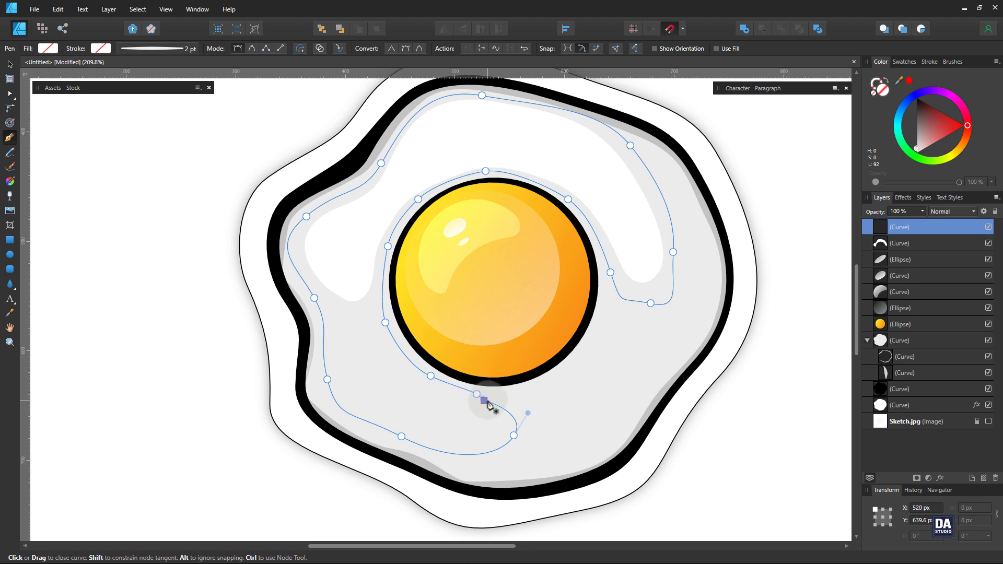
{"action": "left_click", "coordinate": [484, 402]}
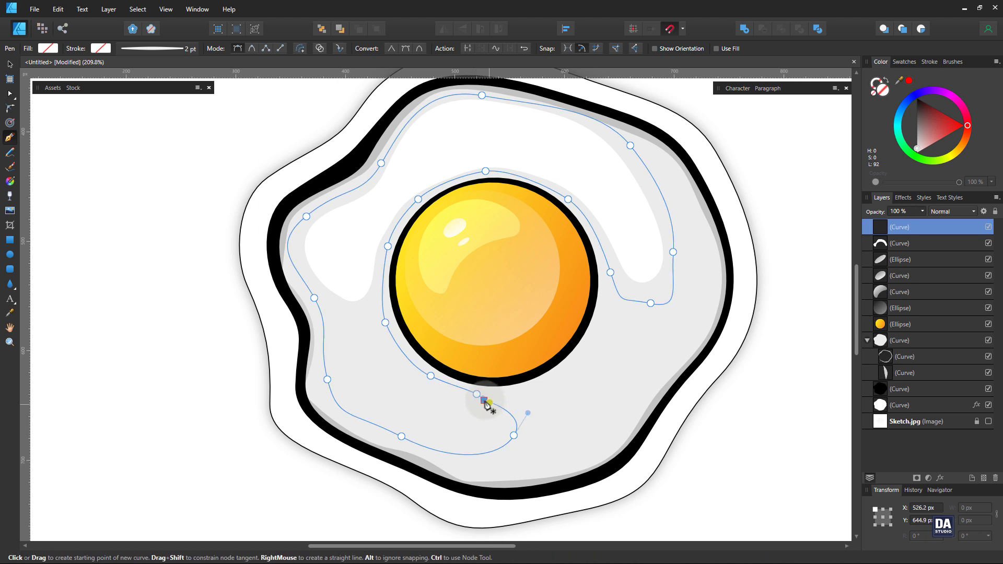
{"action": "left_click_drag", "start_coordinate": [491, 401], "coordinate": [492, 400]}
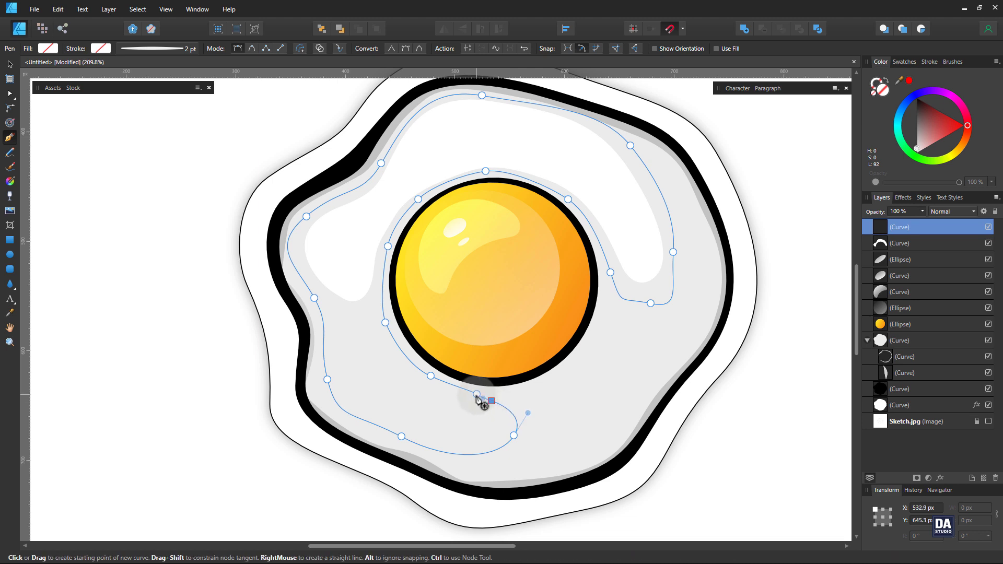
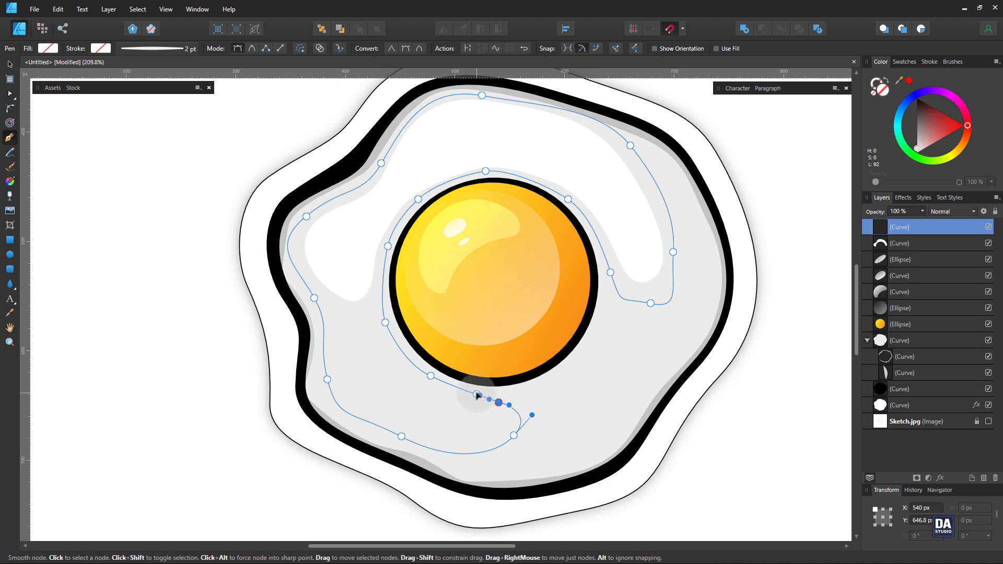
Step: Finish the shadow curve, fill it white and move it one layer below the arc highlight
{"action": "left_click_drag", "start_coordinate": [469, 394], "coordinate": [477, 397]}
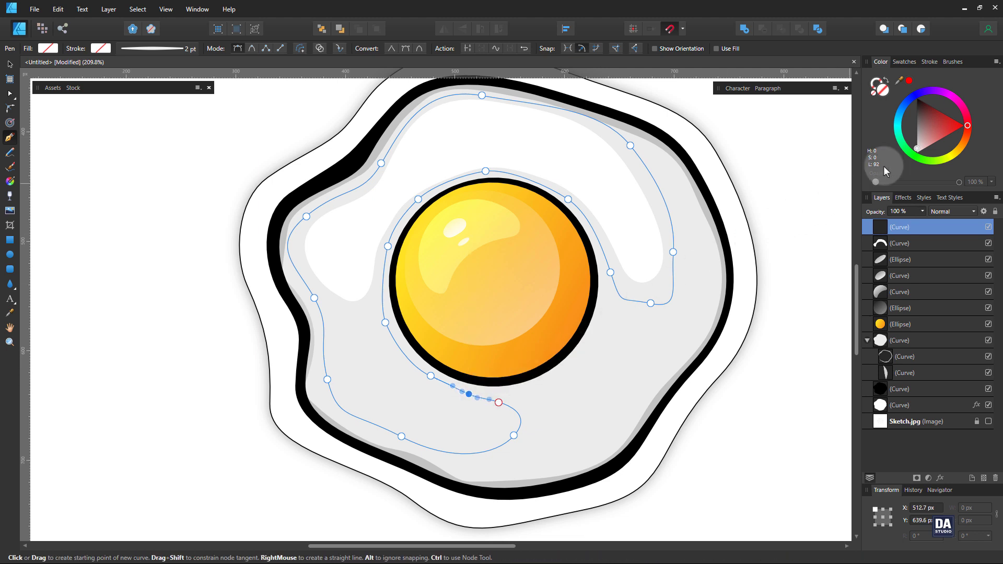
{"action": "left_click", "coordinate": [918, 148]}
{"action": "left_click_drag", "start_coordinate": [919, 148], "coordinate": [917, 152]}
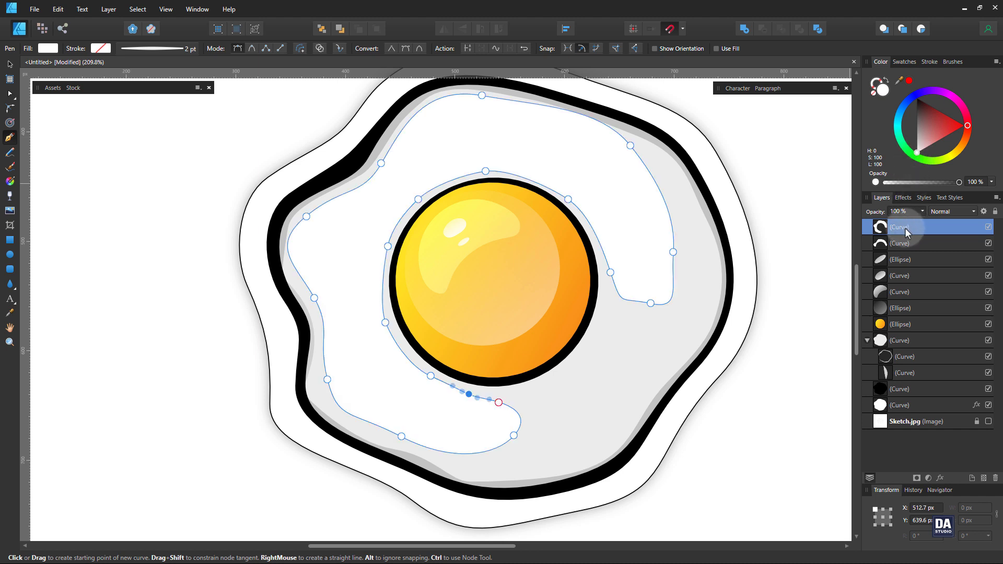
{"action": "key", "text": "ctrl"}
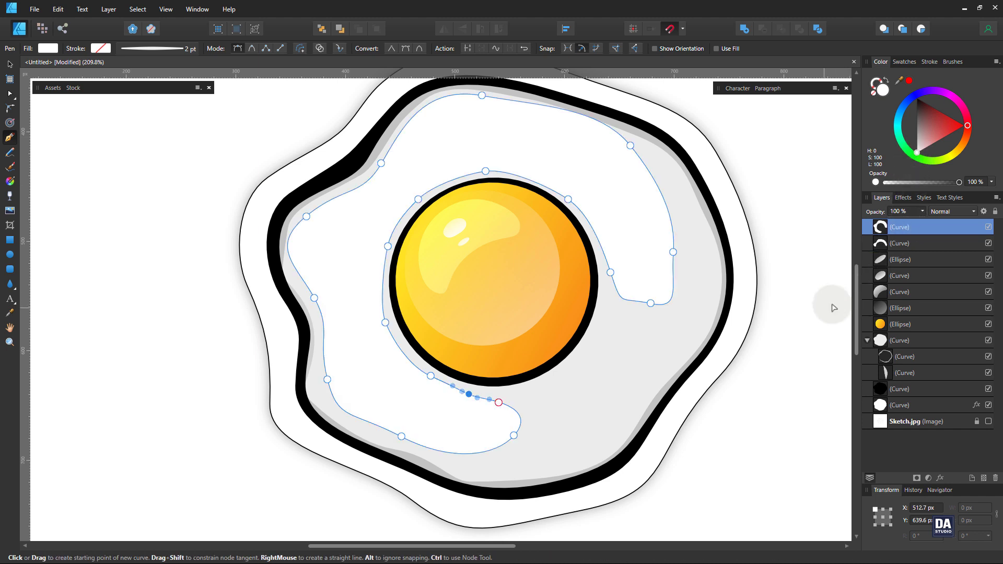
{"action": "key", "text": "ctrl"}
{"action": "key", "text": "ctrl+bracketleft"}
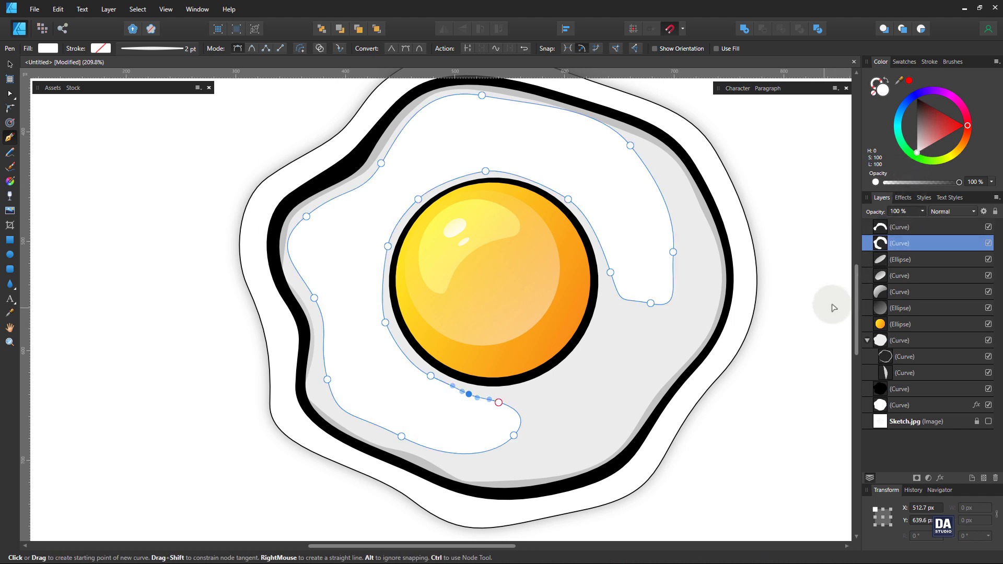
Step: Recolour the shadow light grey at 25% opacity, then reselect it for node editing
{"action": "left_click_drag", "start_coordinate": [919, 150], "coordinate": [915, 147]}
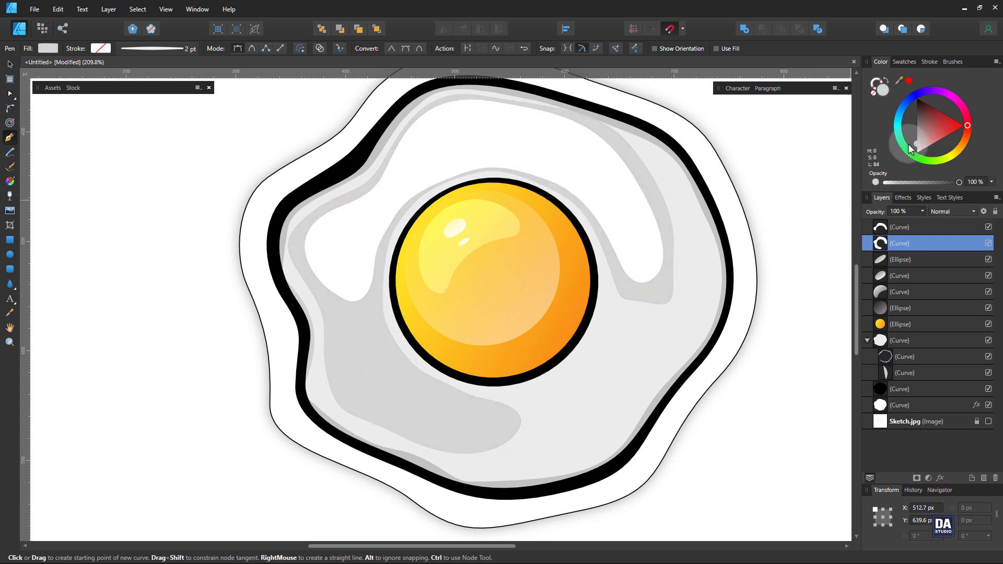
{"action": "left_click_drag", "start_coordinate": [908, 143], "coordinate": [909, 139]}
{"action": "left_click", "coordinate": [923, 212]}
{"action": "left_click_drag", "start_coordinate": [924, 217], "coordinate": [872, 230]}
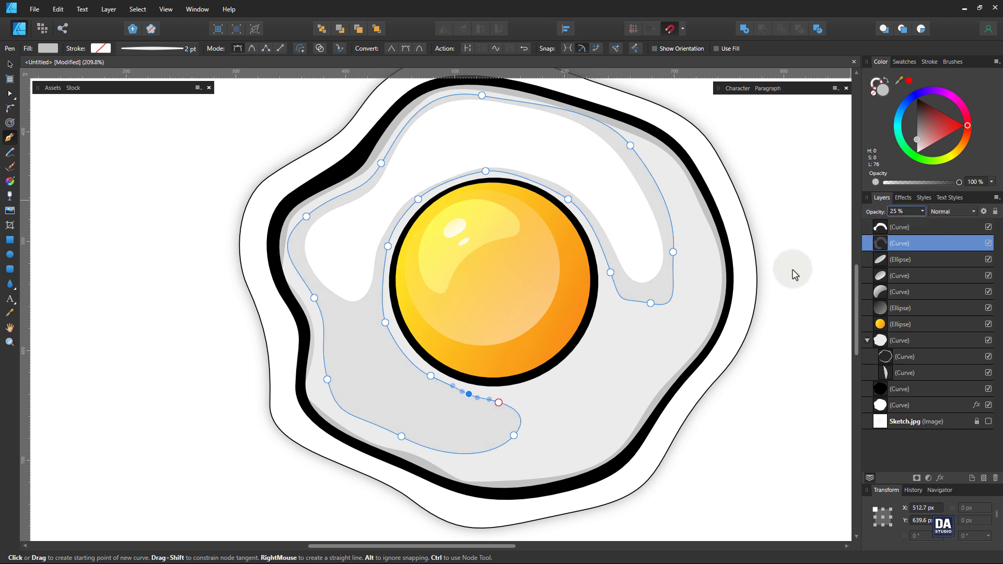
{"action": "key", "text": "ctrl+d"}
{"action": "key", "text": "a"}
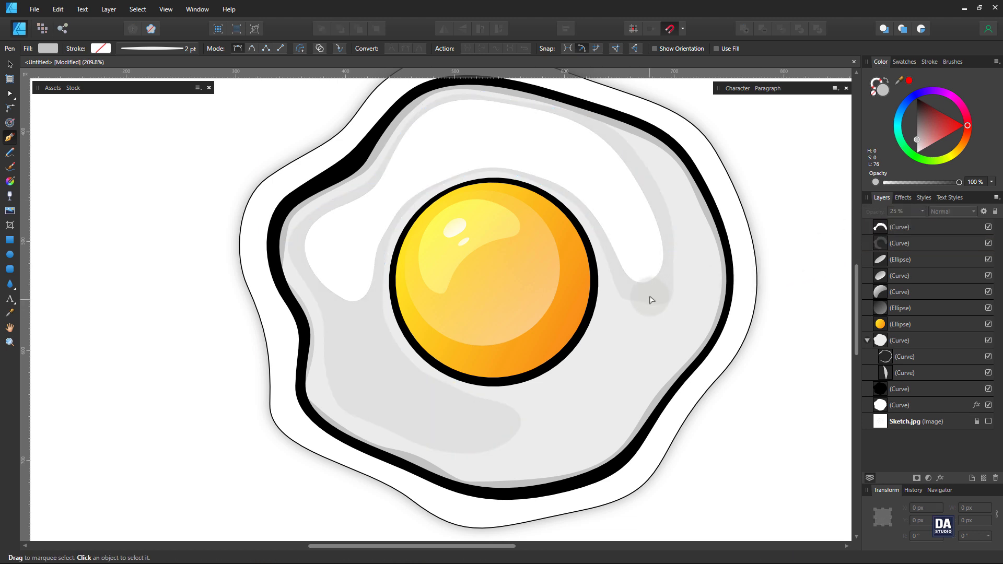
{"action": "left_click", "coordinate": [650, 301]}
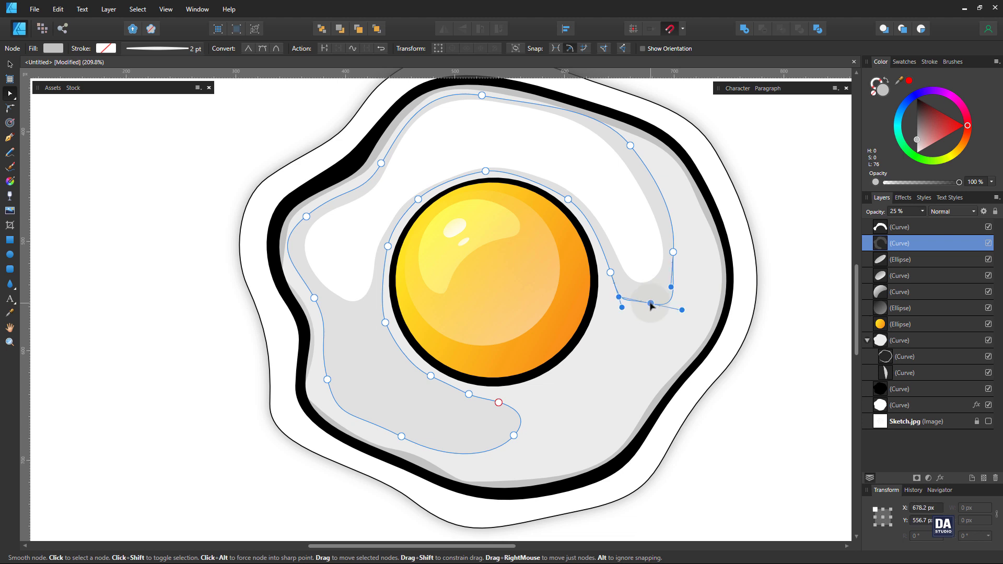
Step: Adjust the node handle at the grey shadow's right tip to reshape it
{"action": "left_click", "coordinate": [646, 313]}
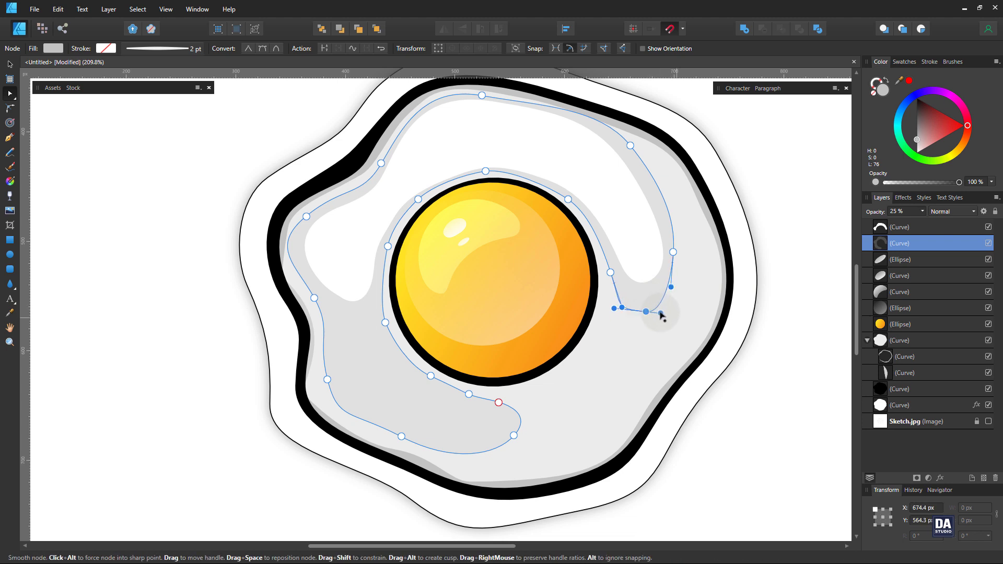
{"action": "left_click_drag", "start_coordinate": [660, 313], "coordinate": [663, 313]}
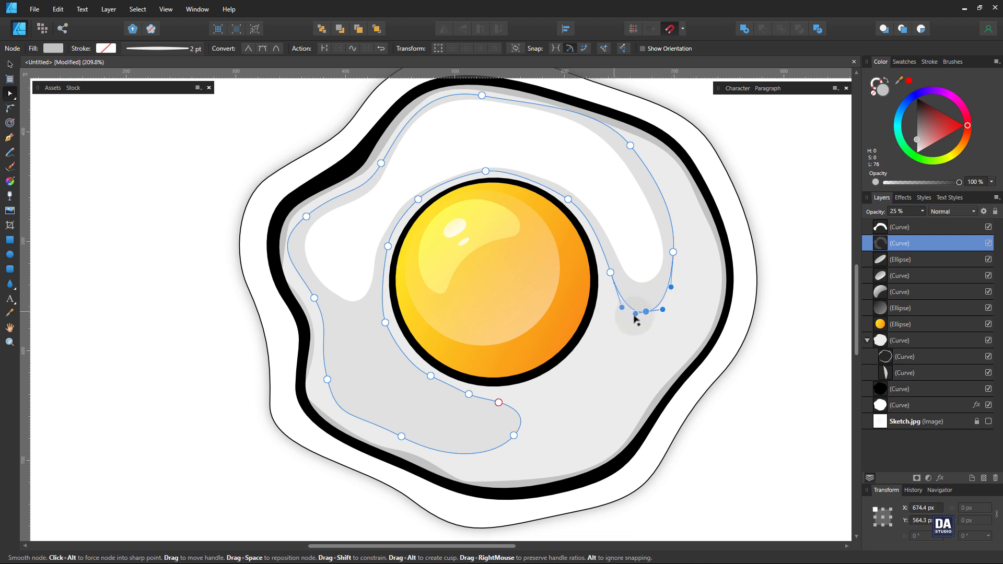
{"action": "key", "text": "ctrl+d"}
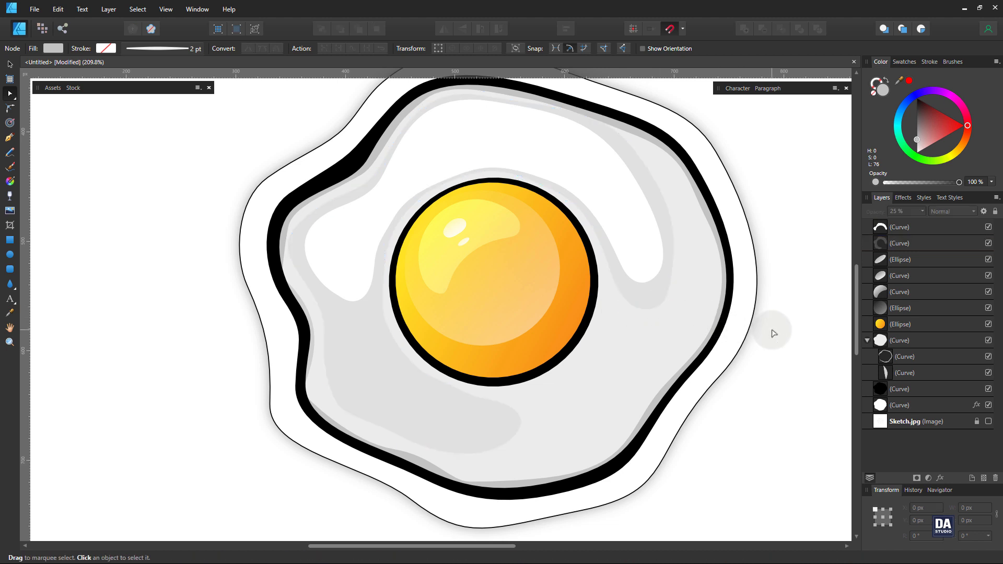
{"action": "left_click_drag", "start_coordinate": [622, 287], "coordinate": [560, 275]}
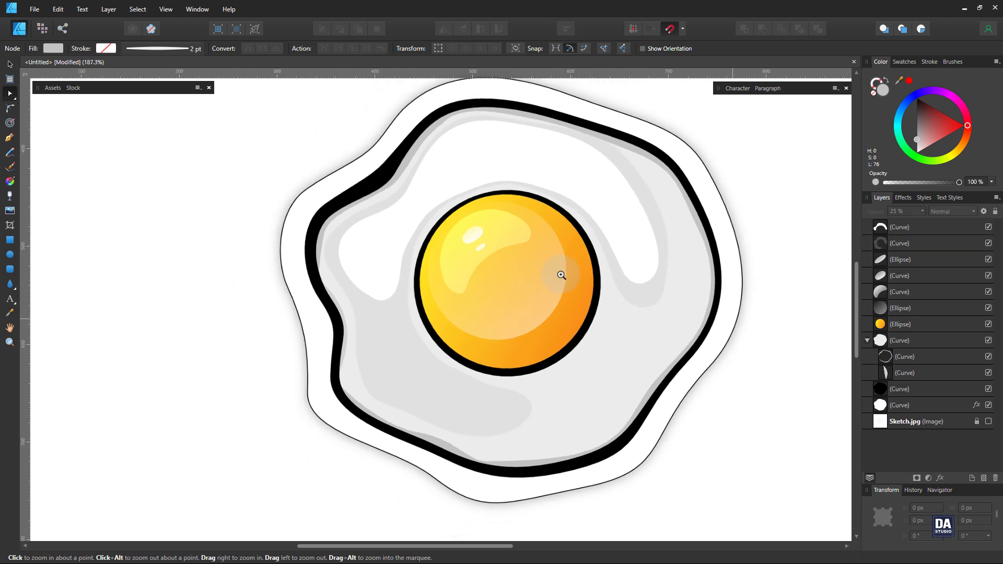
Step: Set the white arc highlight above the yolk to 75% opacity
{"action": "left_click", "coordinate": [584, 185]}
{"action": "key", "text": "v"}
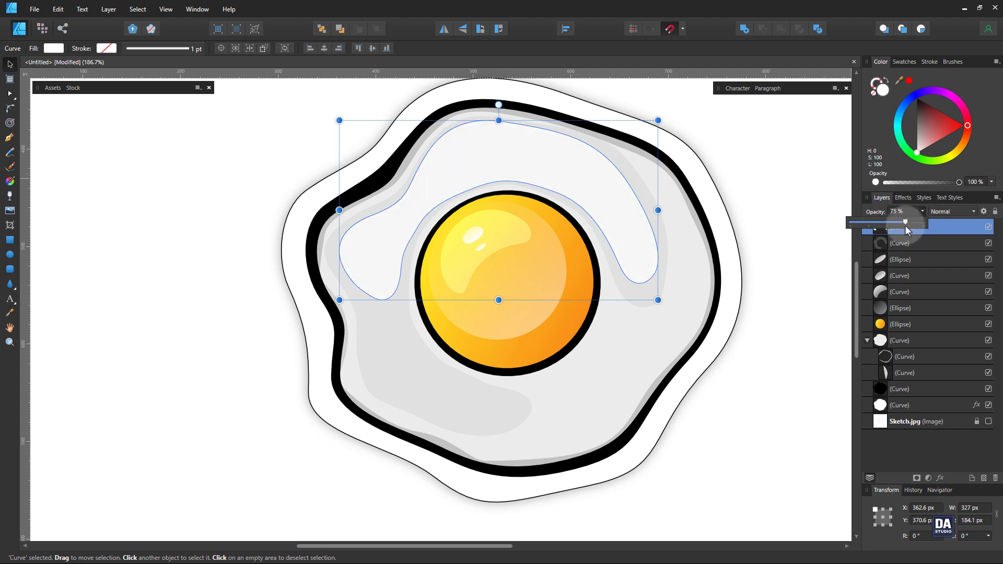
{"action": "key", "text": "ctrl+d"}
{"action": "left_click_drag", "start_coordinate": [571, 265], "coordinate": [291, 239]}
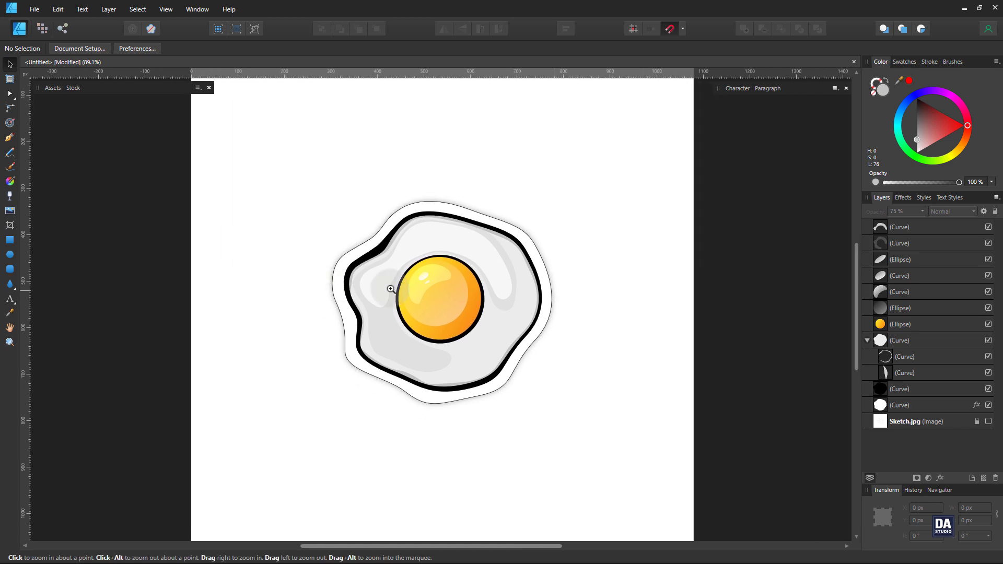
Step: Draw a 1080×1080 yellow-to-pink gradient square over the page and move it to the bottom of Layers
{"action": "left_click_drag", "start_coordinate": [390, 289], "coordinate": [381, 286]}
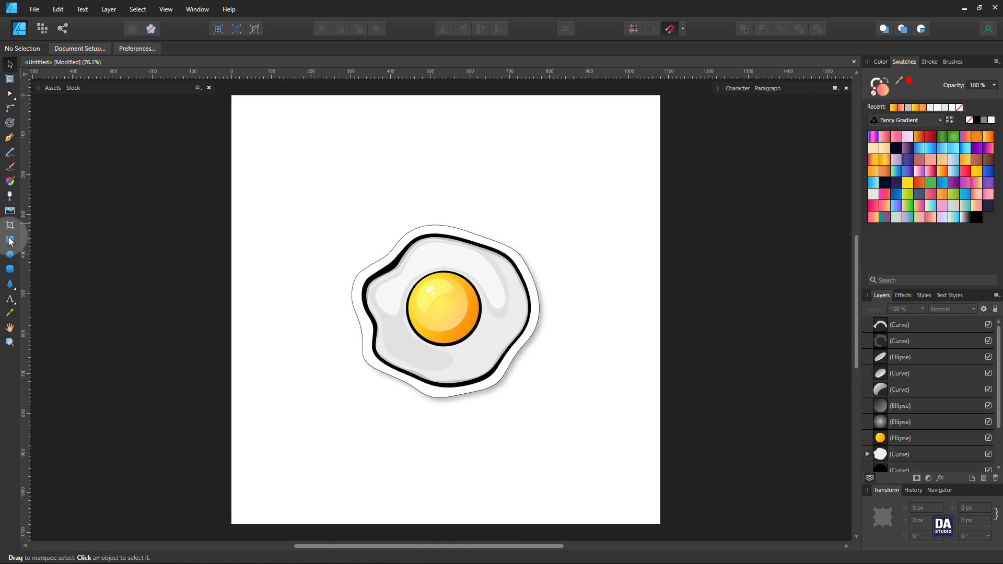
{"action": "left_click", "coordinate": [9, 239]}
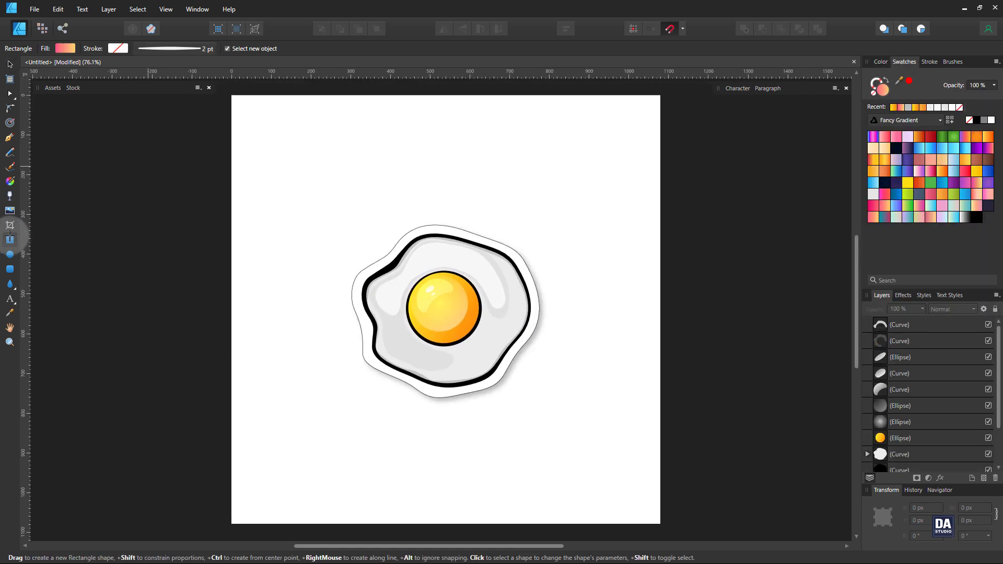
{"action": "left_click_drag", "start_coordinate": [231, 95], "coordinate": [658, 516]}
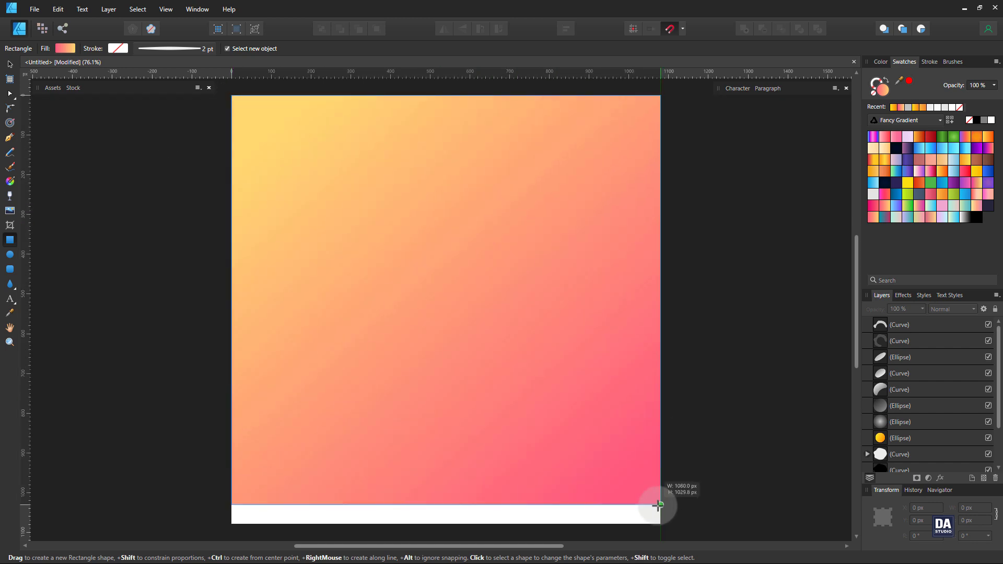
{"action": "left_click_drag", "start_coordinate": [659, 516], "coordinate": [659, 524]}
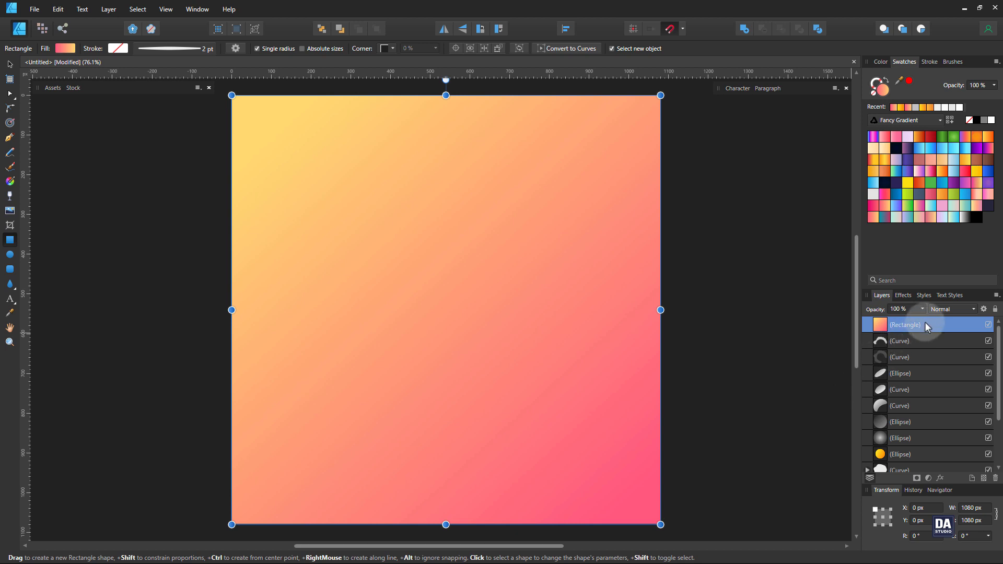
{"action": "left_click_drag", "start_coordinate": [924, 324], "coordinate": [931, 475]}
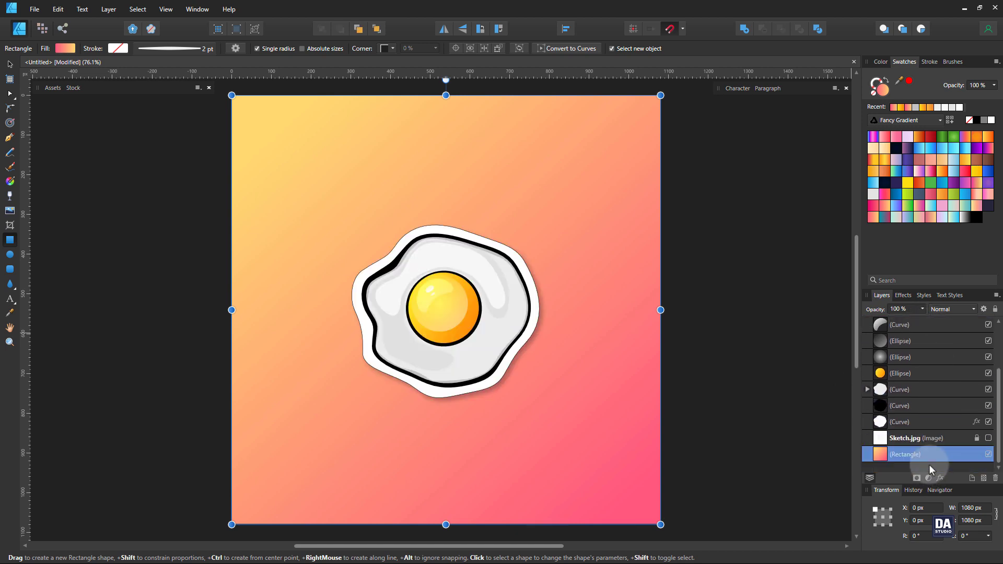
Step: Select all the fried-egg layers and combine them into one group
{"action": "left_click", "coordinate": [901, 425]}
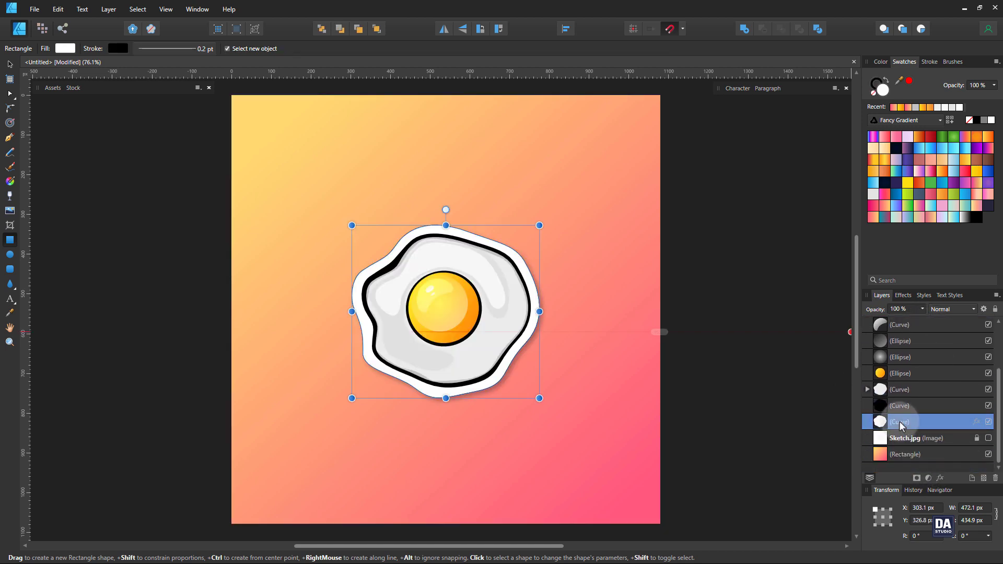
{"action": "scroll", "coordinate": [899, 376], "scroll_direction": "up", "scroll_amount": 2}
{"action": "scroll", "coordinate": [898, 355], "scroll_direction": "up", "scroll_amount": 2}
{"action": "left_click", "coordinate": [864, 326], "text": "shift"}
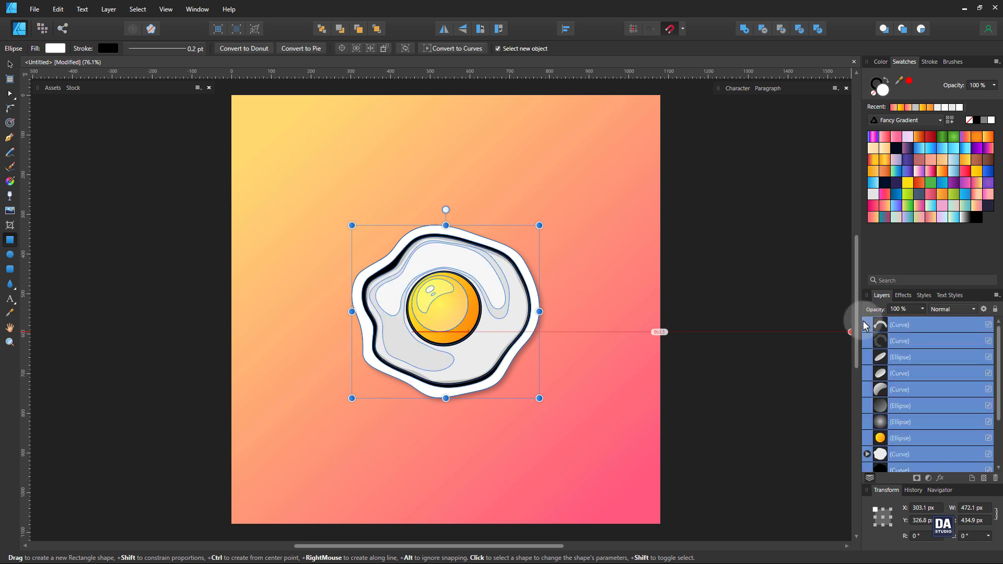
{"action": "right_click", "coordinate": [440, 276]}
{"action": "left_click", "coordinate": [475, 316]}
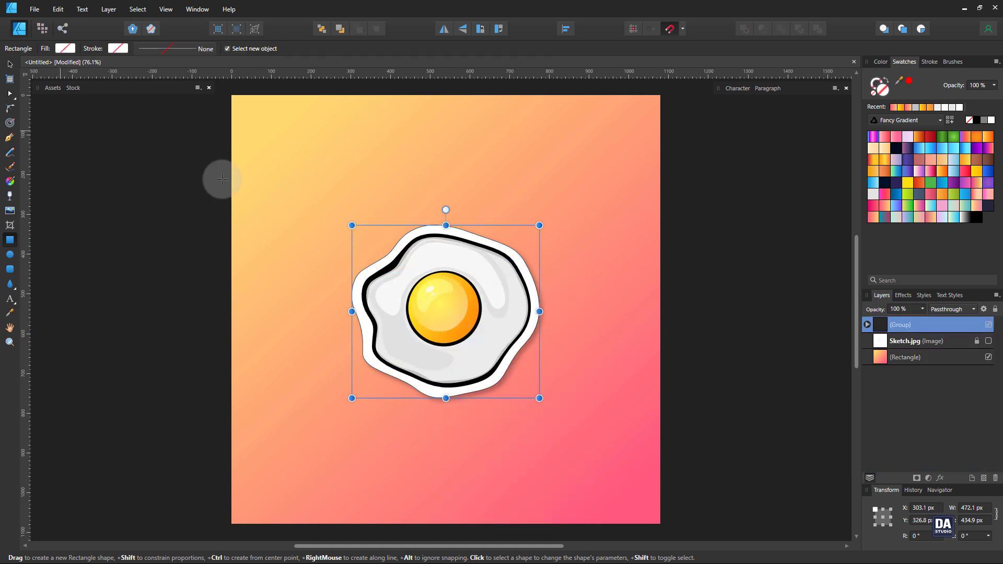
Step: Deselect the egg group and bring up the Assets category list
{"action": "left_click", "coordinate": [9, 64]}
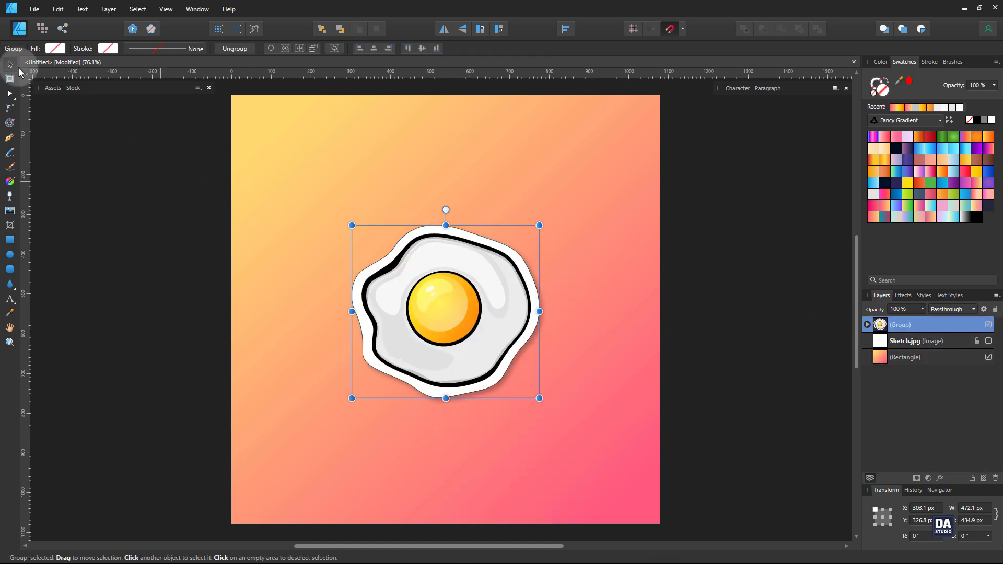
{"action": "left_click", "coordinate": [707, 378]}
{"action": "left_click_drag", "start_coordinate": [657, 386], "coordinate": [663, 387]}
{"action": "left_click", "coordinate": [118, 112]}
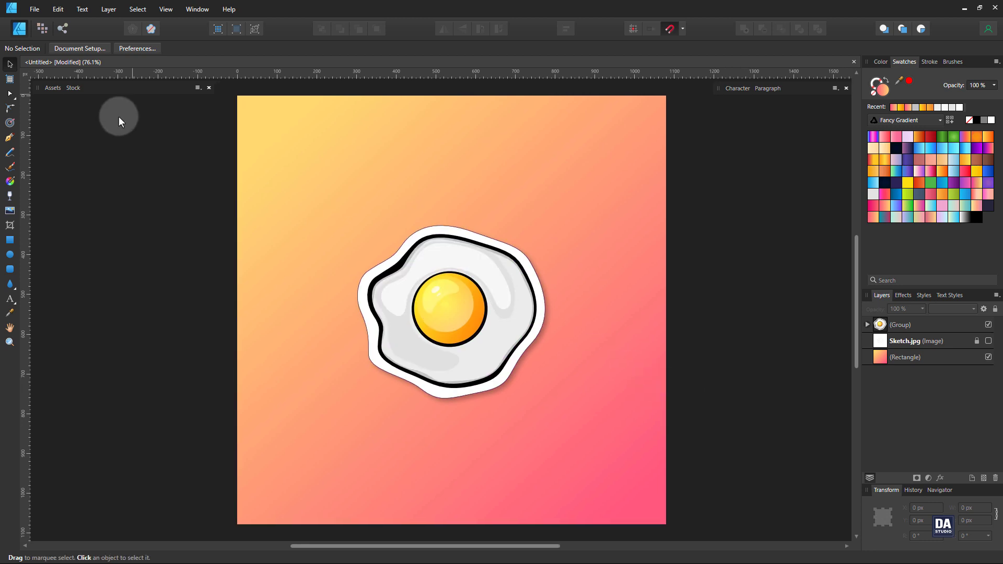
{"action": "left_click", "coordinate": [79, 100]}
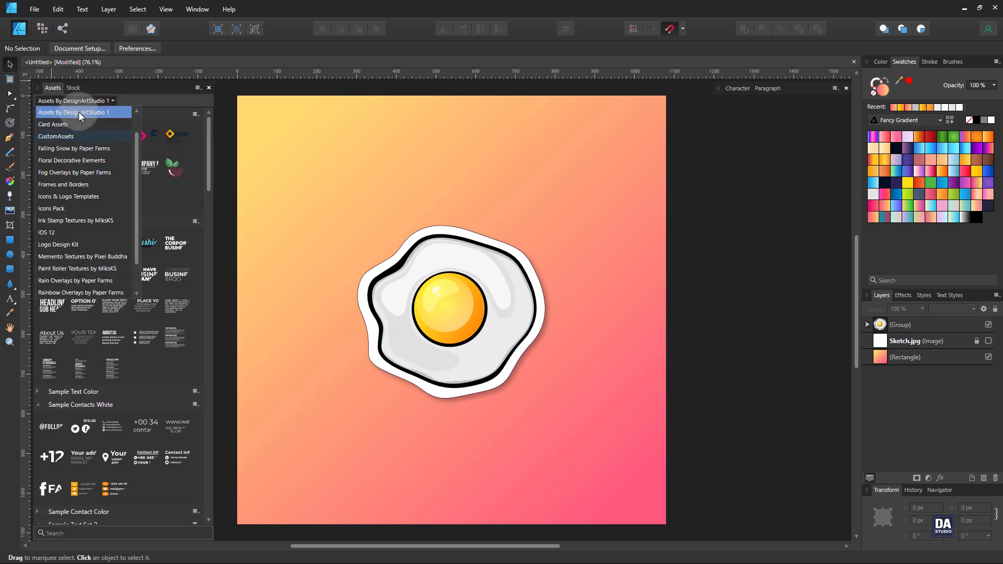
Step: Switch Assets to Floral Decorative Elements and scroll down to its Leaves section
{"action": "left_click", "coordinate": [76, 158]}
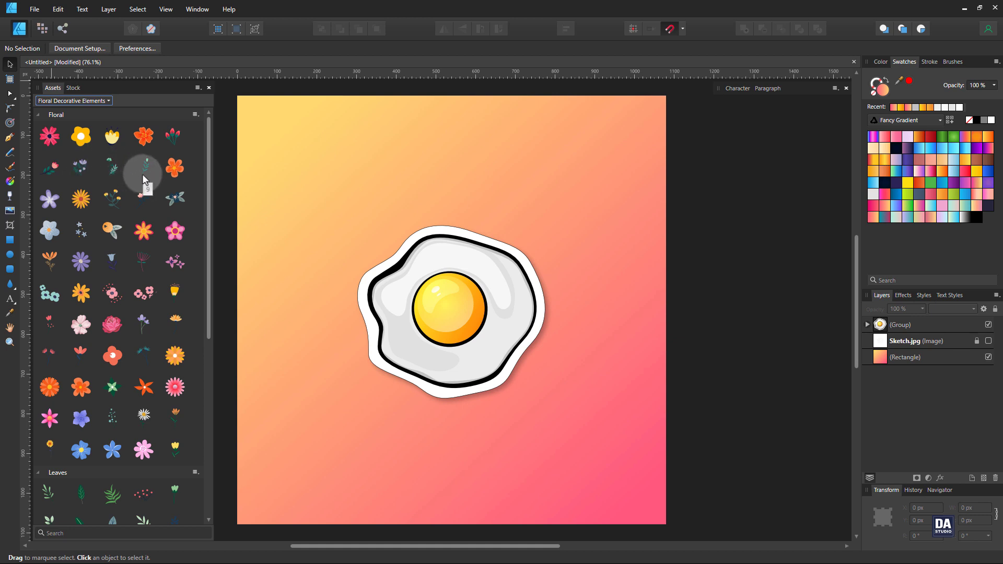
{"action": "scroll", "coordinate": [151, 220], "scroll_direction": "down", "scroll_amount": 3}
{"action": "scroll", "coordinate": [151, 220], "scroll_direction": "down", "scroll_amount": 1}
{"action": "scroll", "coordinate": [152, 222], "scroll_direction": "down", "scroll_amount": 2}
{"action": "scroll", "coordinate": [152, 222], "scroll_direction": "down", "scroll_amount": 2}
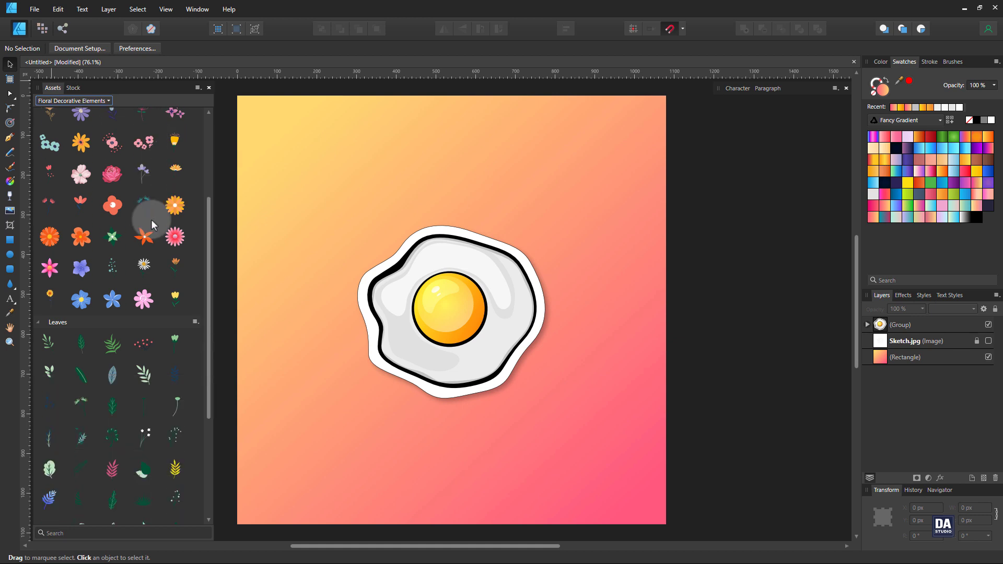
{"action": "scroll", "coordinate": [151, 222], "scroll_direction": "down", "scroll_amount": 2}
{"action": "scroll", "coordinate": [151, 222], "scroll_direction": "down", "scroll_amount": 1}
{"action": "scroll", "coordinate": [152, 221], "scroll_direction": "down", "scroll_amount": 1}
{"action": "scroll", "coordinate": [152, 222], "scroll_direction": "down", "scroll_amount": 1}
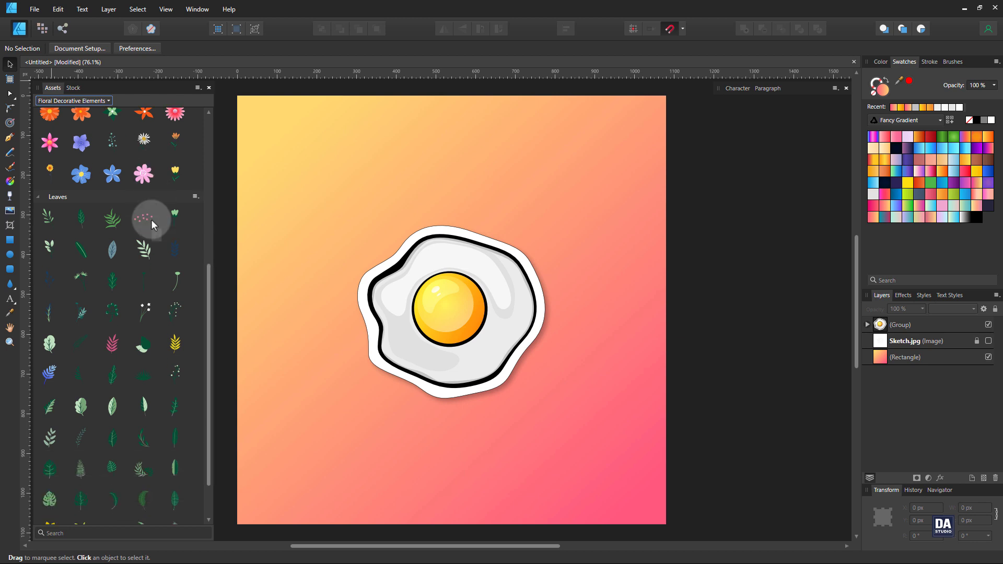
{"action": "scroll", "coordinate": [152, 222], "scroll_direction": "down", "scroll_amount": 2}
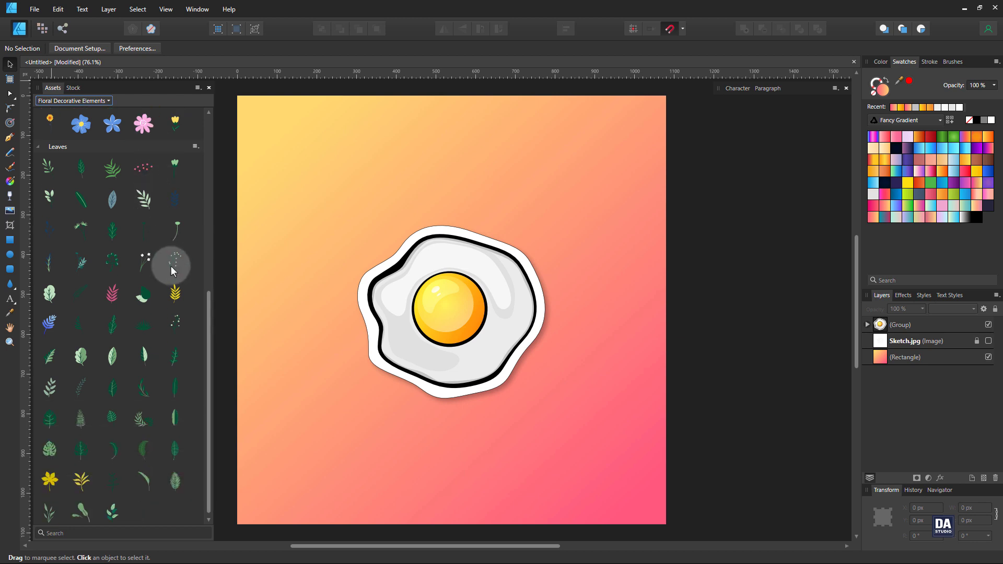
Step: Place a berry leaf sprig from Assets, shrink it, and tilt it onto the egg's edge
{"action": "left_click_drag", "start_coordinate": [172, 268], "coordinate": [438, 330]}
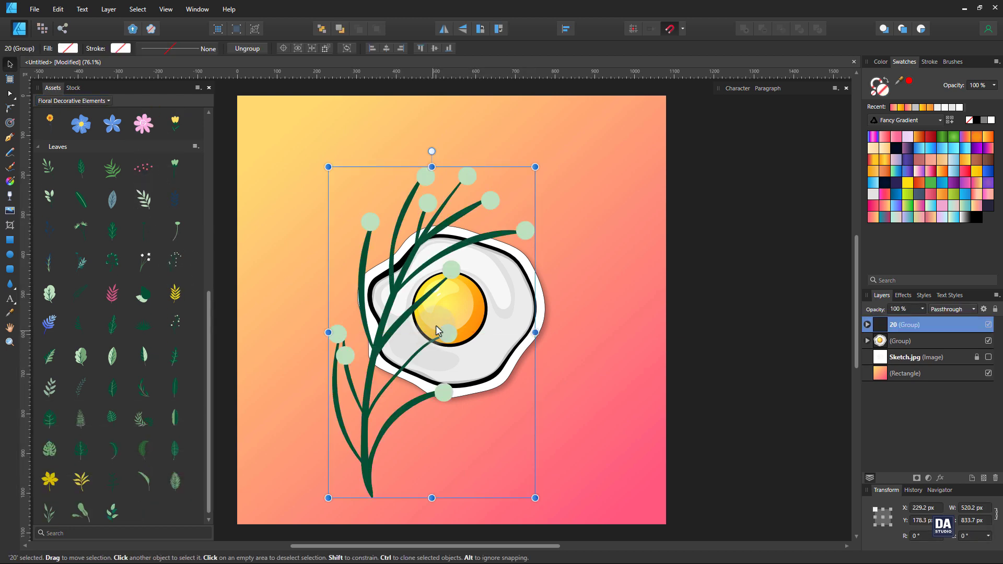
{"action": "mouse_move", "coordinate": [535, 166]}
{"action": "left_mouse_down"}
{"action": "mouse_move", "coordinate": [395, 382]}
{"action": "mouse_move", "coordinate": [305, 400]}
{"action": "mouse_move", "coordinate": [338, 375]}
{"action": "left_mouse_up"}
{"action": "mouse_move", "coordinate": [356, 442]}
{"action": "left_mouse_down"}
{"action": "mouse_move", "coordinate": [384, 330]}
{"action": "mouse_move", "coordinate": [537, 331]}
{"action": "left_mouse_up"}
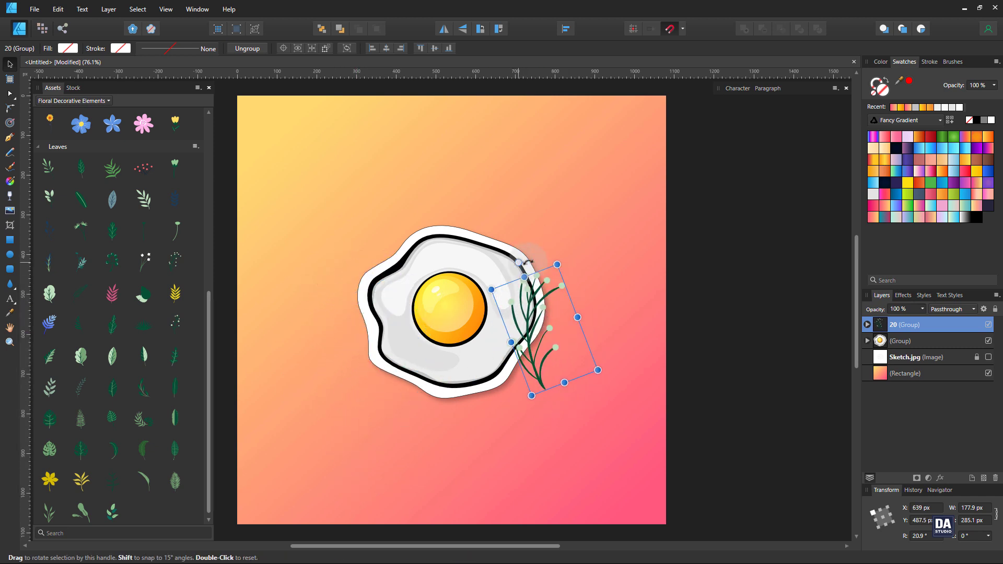
{"action": "mouse_move", "coordinate": [518, 262]}
{"action": "left_mouse_down"}
{"action": "mouse_move", "coordinate": [540, 260]}
{"action": "mouse_move", "coordinate": [531, 261]}
{"action": "left_mouse_up"}
{"action": "left_click_drag", "start_coordinate": [562, 317], "coordinate": [537, 270]}
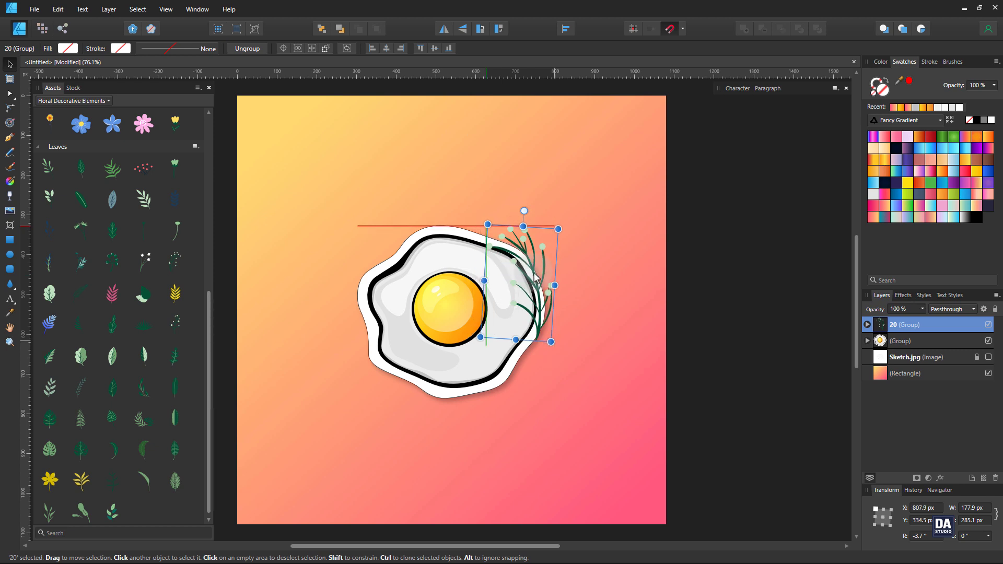
{"action": "mouse_move", "coordinate": [535, 277]}
{"action": "left_mouse_down"}
{"action": "mouse_move", "coordinate": [541, 326]}
{"action": "mouse_move", "coordinate": [541, 282]}
{"action": "left_mouse_up"}
Step: Shrink the sprig further, flip it horizontally and tuck it against the egg's upper-left edge
{"action": "left_click_drag", "start_coordinate": [491, 229], "coordinate": [524, 261]}
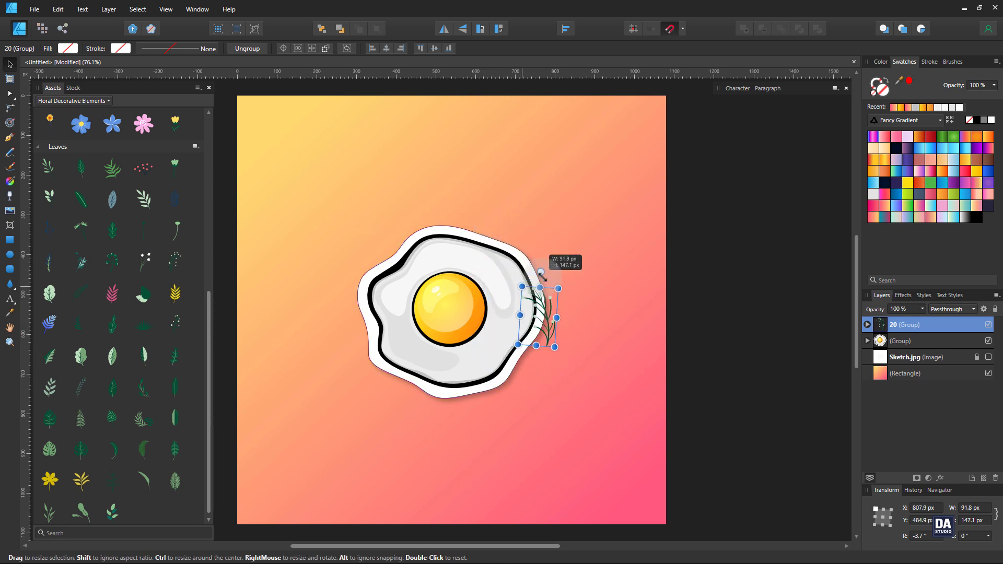
{"action": "left_click_drag", "start_coordinate": [545, 306], "coordinate": [349, 315]}
{"action": "left_click", "coordinate": [741, 302]}
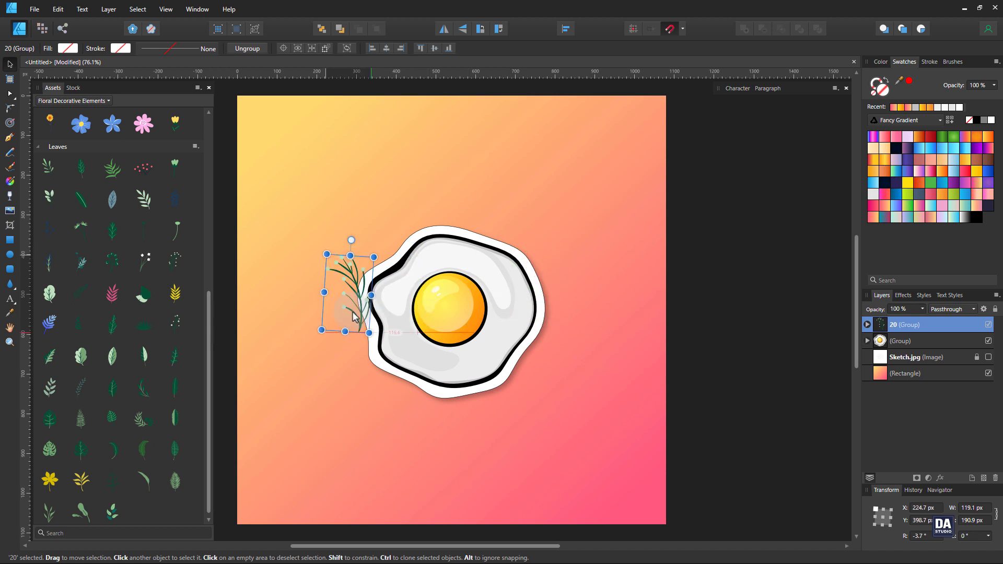
{"action": "left_click", "coordinate": [443, 29]}
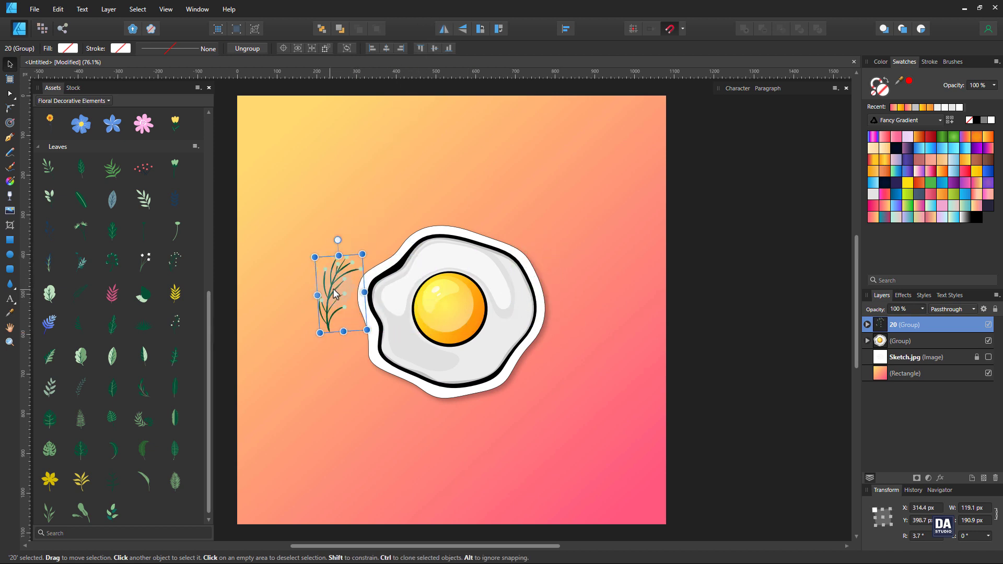
{"action": "left_click_drag", "start_coordinate": [333, 295], "coordinate": [359, 286]}
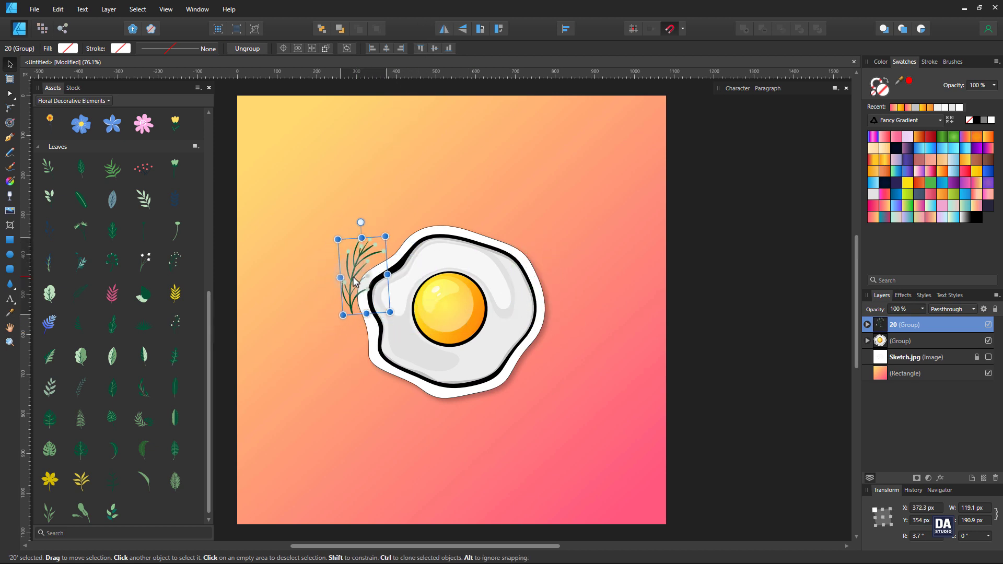
{"action": "left_click", "coordinate": [729, 342]}
{"action": "left_click_drag", "start_coordinate": [636, 371], "coordinate": [645, 365]}
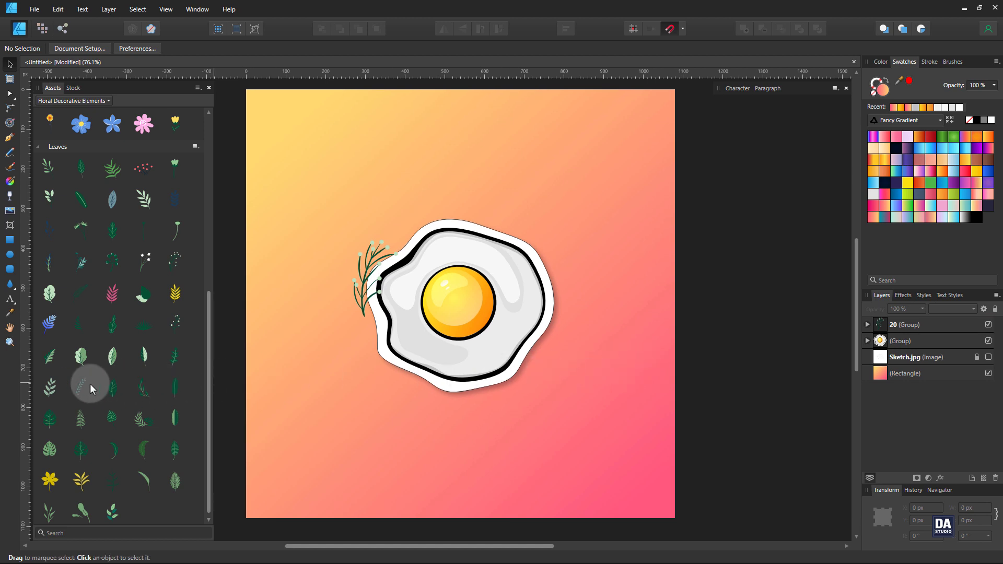
Step: Place a long leaf branch, shrink it and rotate it to about 72° along the egg's lower-left edge
{"action": "left_click_drag", "start_coordinate": [307, 402], "coordinate": [308, 400]}
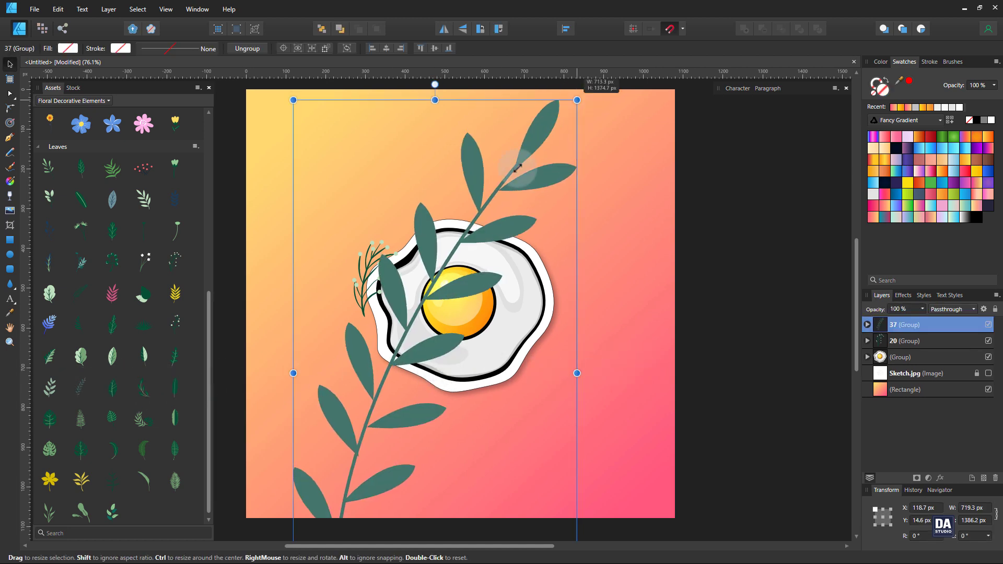
{"action": "mouse_move", "coordinate": [578, 94]}
{"action": "left_mouse_down"}
{"action": "mouse_move", "coordinate": [310, 397]}
{"action": "mouse_move", "coordinate": [335, 447]}
{"action": "mouse_move", "coordinate": [352, 225]}
{"action": "mouse_move", "coordinate": [272, 267]}
{"action": "left_mouse_up"}
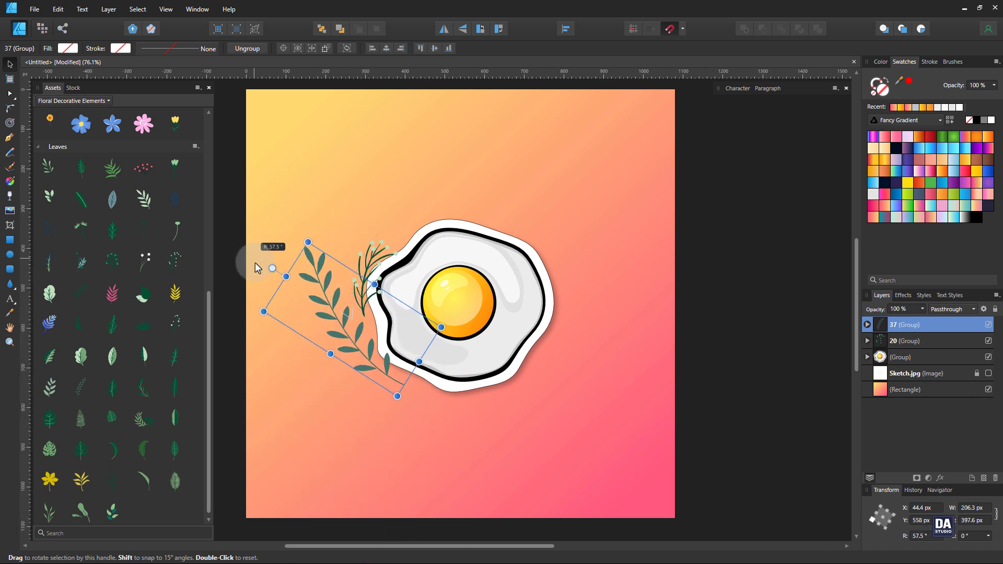
{"action": "mouse_move", "coordinate": [368, 369]}
{"action": "left_mouse_down"}
{"action": "mouse_move", "coordinate": [422, 416]}
{"action": "mouse_move", "coordinate": [425, 401]}
{"action": "left_mouse_up"}
{"action": "left_click_drag", "start_coordinate": [412, 361], "coordinate": [411, 390]}
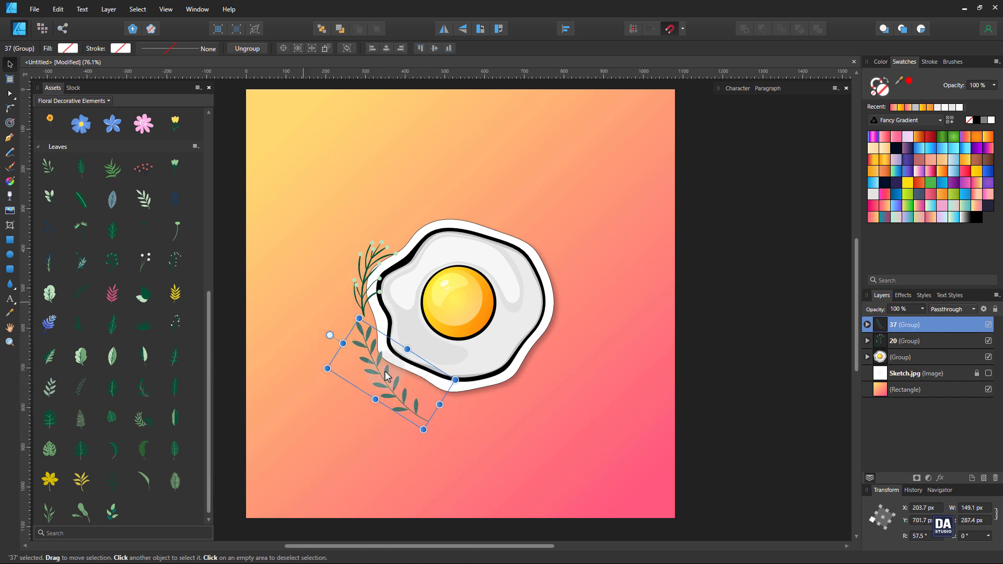
{"action": "left_click_drag", "start_coordinate": [328, 336], "coordinate": [321, 336]}
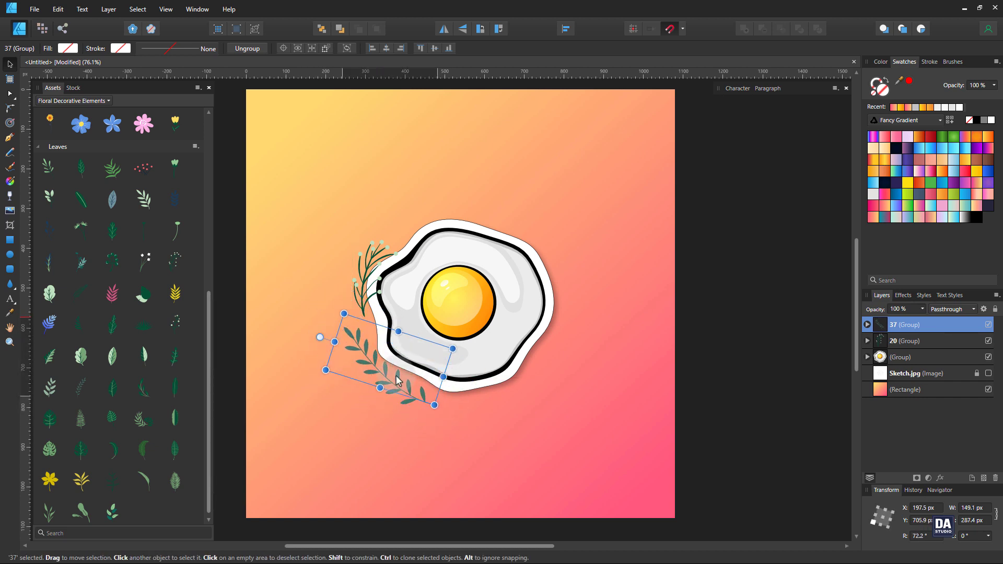
{"action": "left_click_drag", "start_coordinate": [400, 378], "coordinate": [402, 380]}
{"action": "left_click", "coordinate": [722, 355]}
{"action": "left_click_drag", "start_coordinate": [510, 393], "coordinate": [528, 389]}
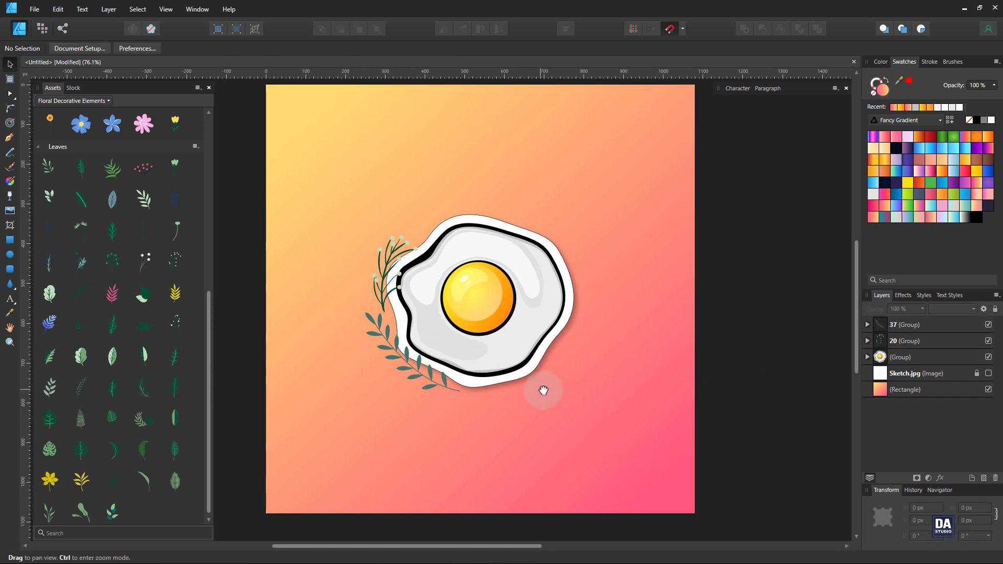
{"action": "left_click", "coordinate": [414, 382]}
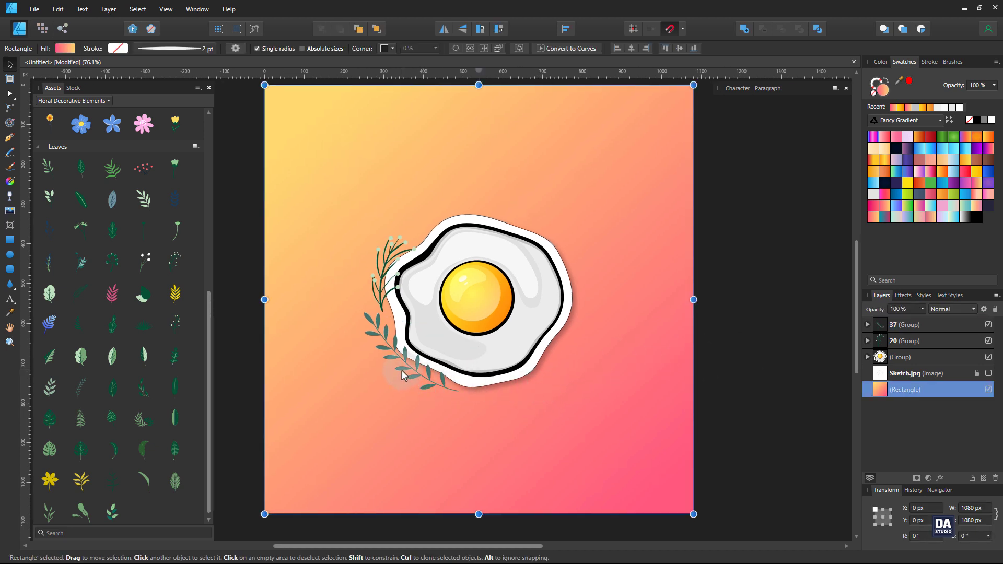
Step: Recolour the lower leaf branch group's Curves dark teal green with the Color wheel
{"action": "left_click", "coordinate": [402, 375]}
{"action": "left_click", "coordinate": [881, 61]}
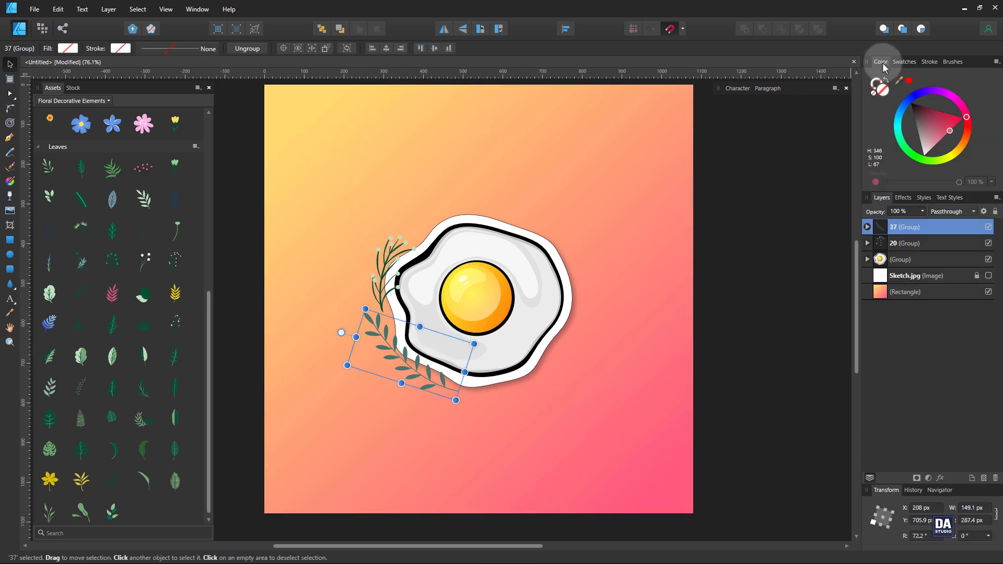
{"action": "left_click", "coordinate": [867, 226]}
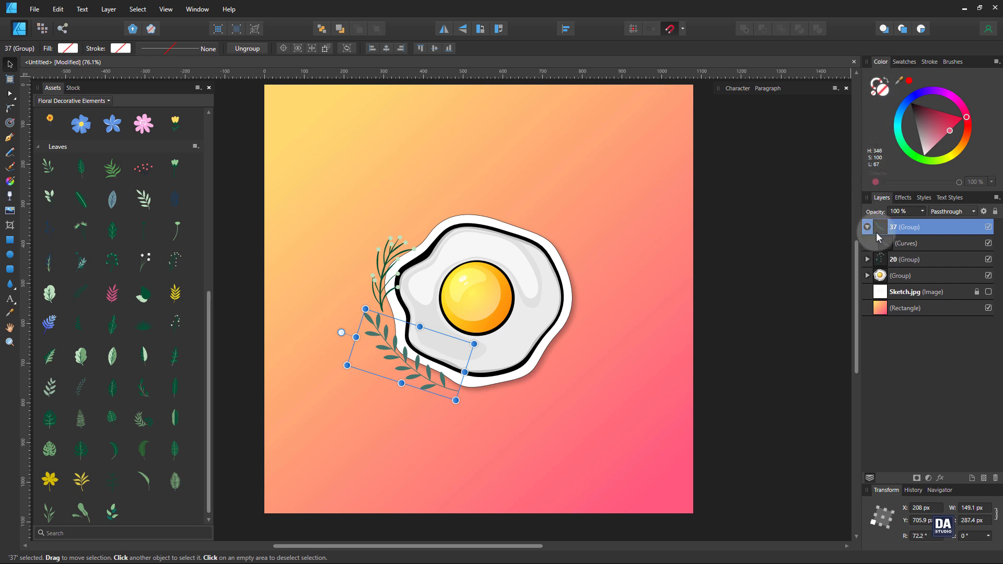
{"action": "left_click", "coordinate": [905, 245]}
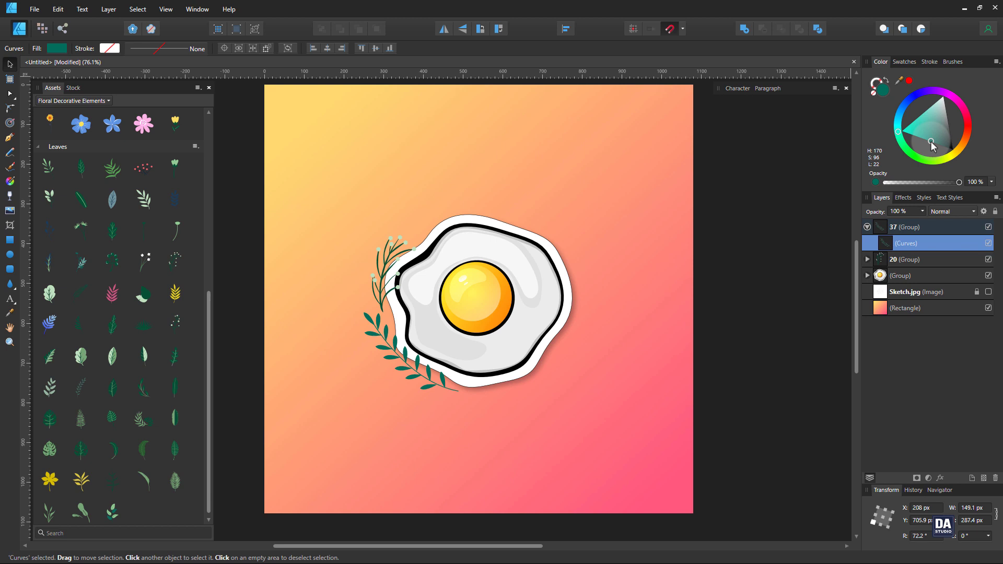
{"action": "left_click", "coordinate": [752, 268]}
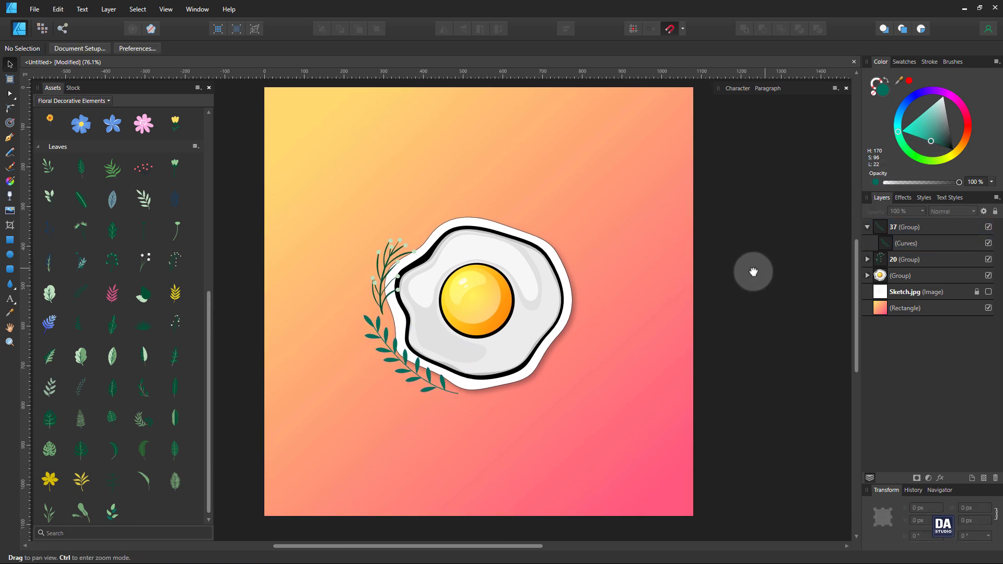
{"action": "left_click_drag", "start_coordinate": [754, 269], "coordinate": [754, 284]}
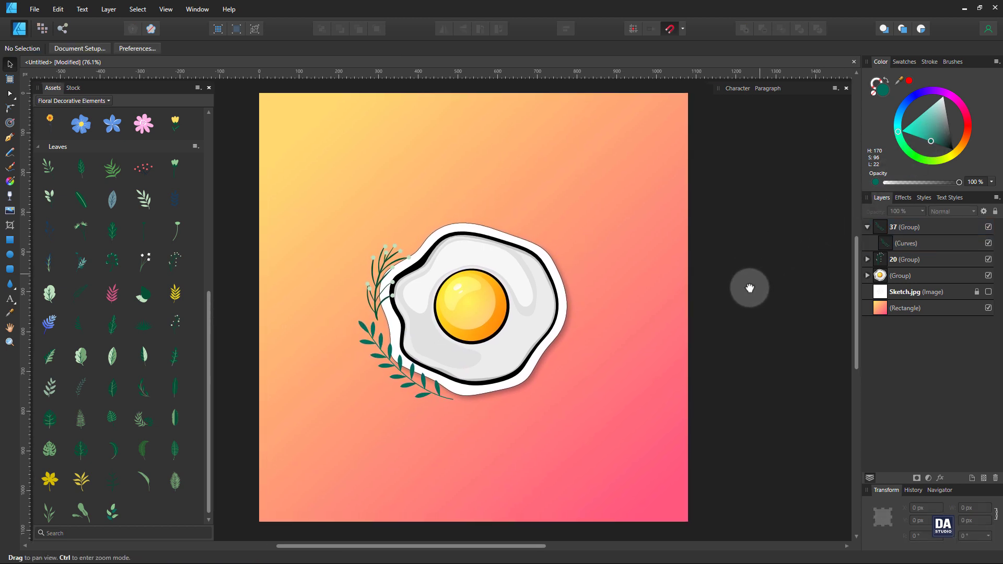